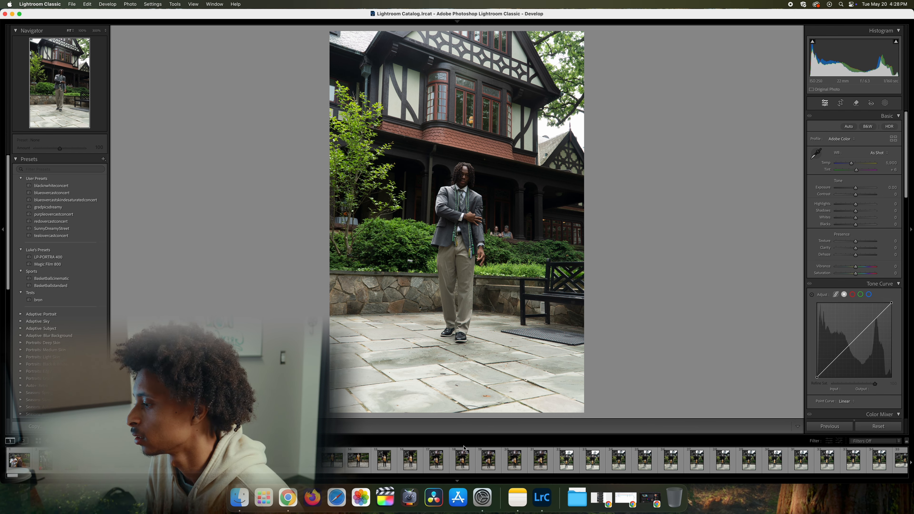
Browse the vertical graduation photos and open a full-length shot of the graduate holding out his cords before the house steps
click(44, 465)
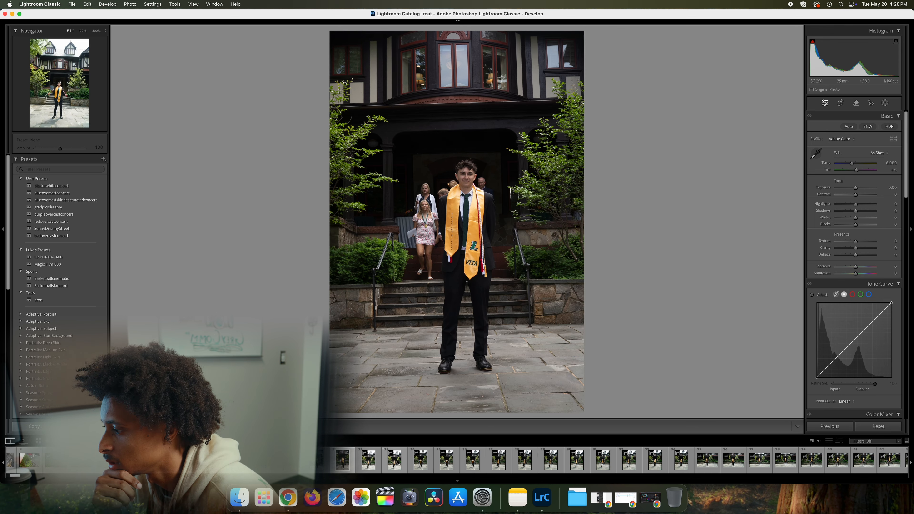
click(398, 463)
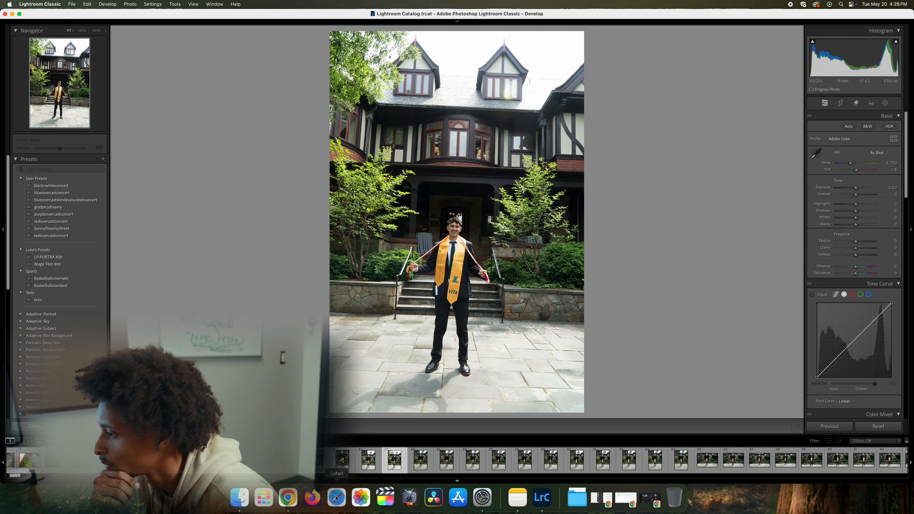
click(422, 465)
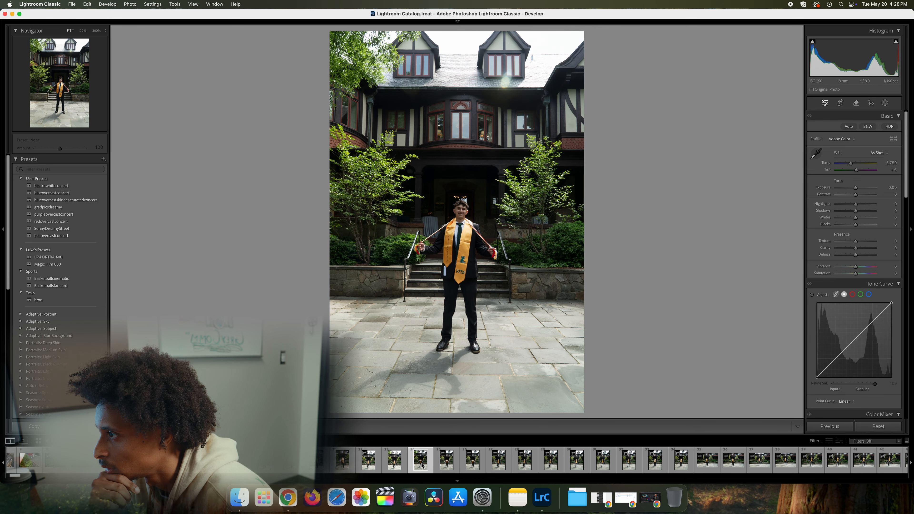
click(473, 463)
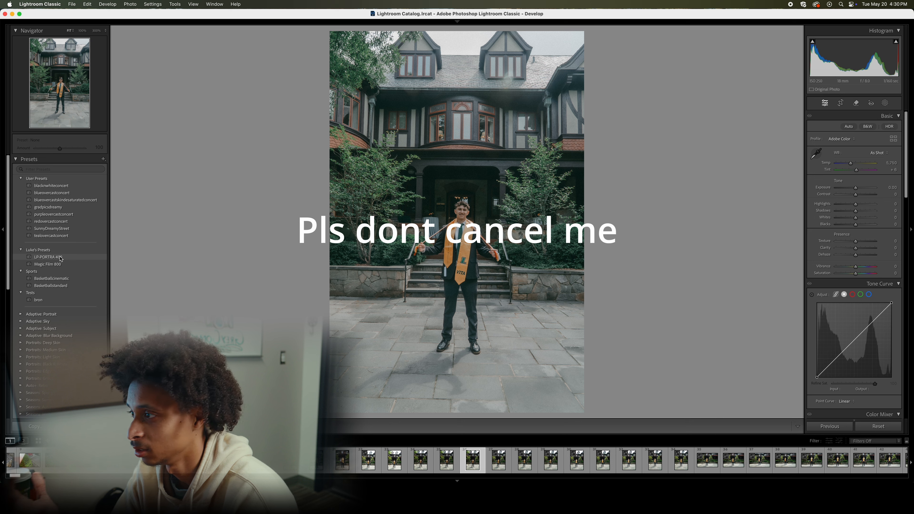
Apply the Magic Film 800 preset to the photo and reset its grain amount to 0
click(58, 265)
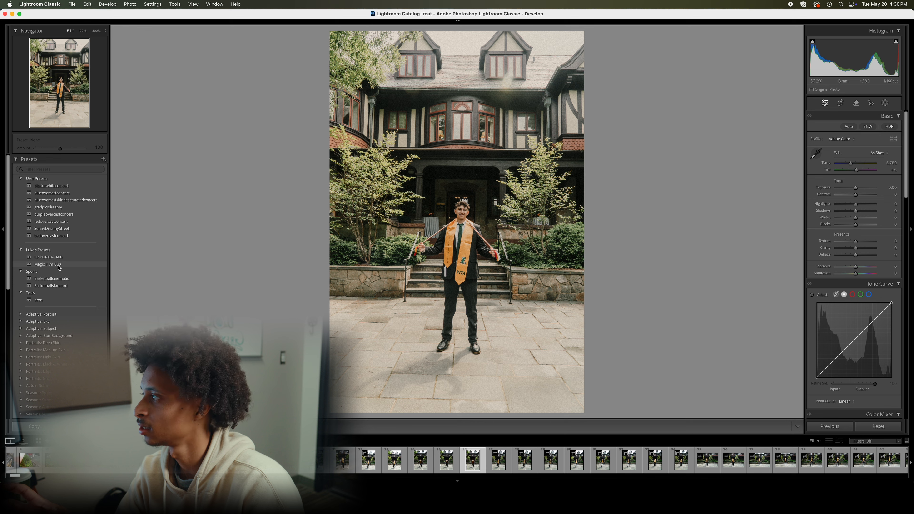
click(59, 266)
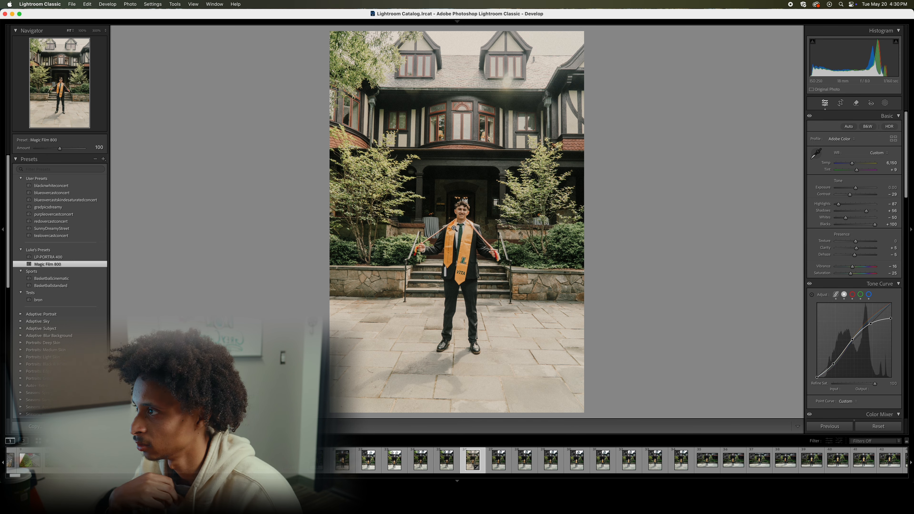
drag(907, 168, 907, 397)
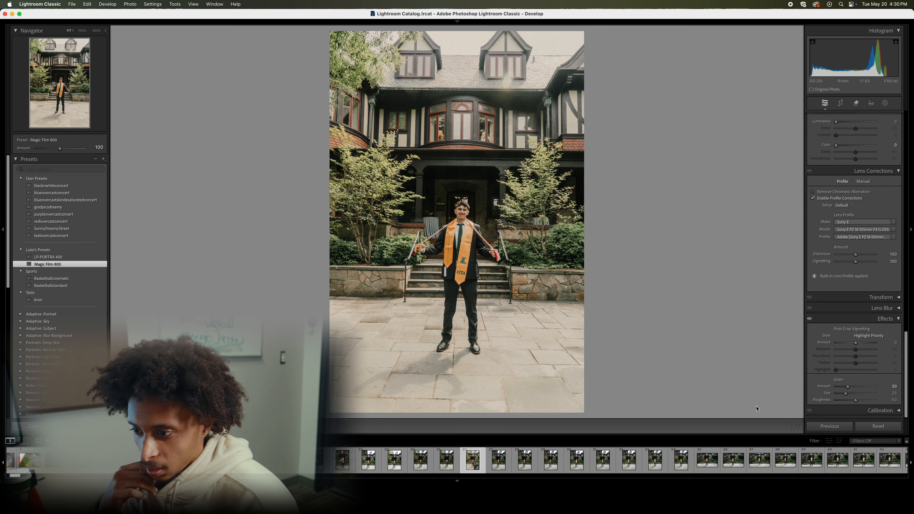
double_click(824, 387)
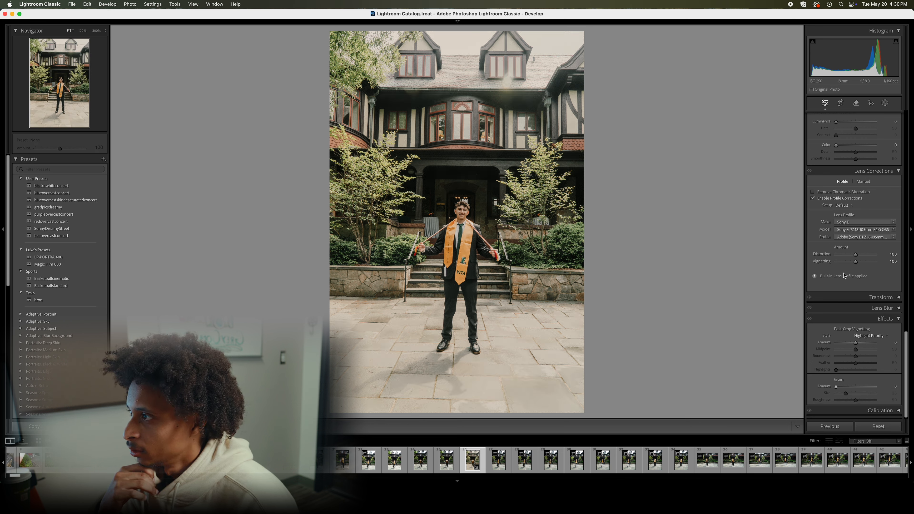
Straighten the photo automatically with the Crop tool
drag(906, 346, 906, 126)
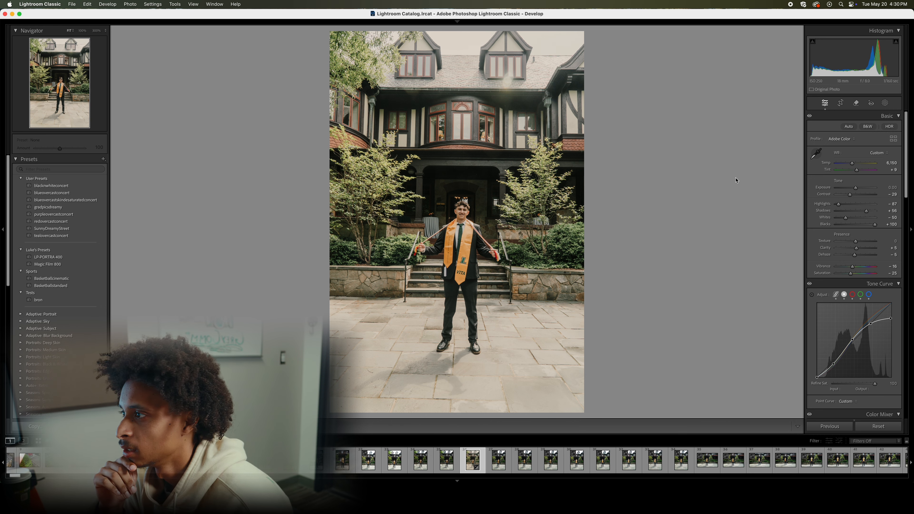
click(841, 103)
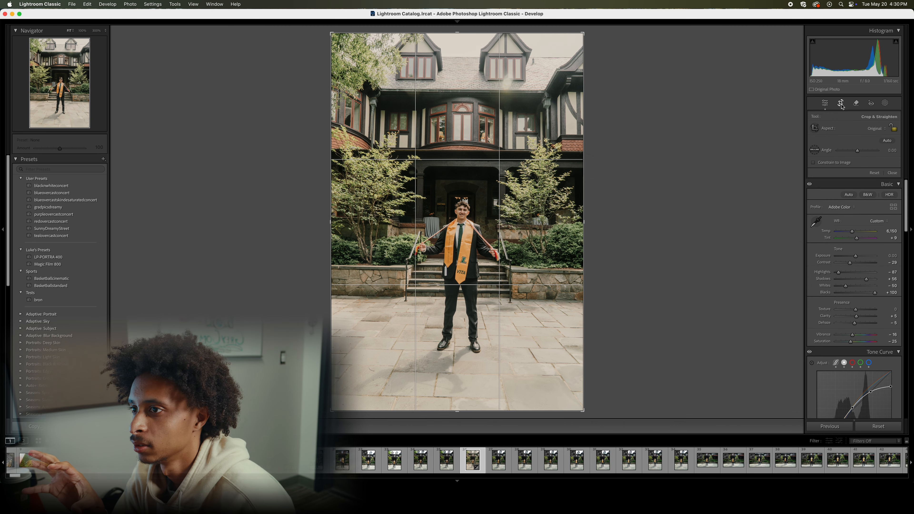
click(889, 142)
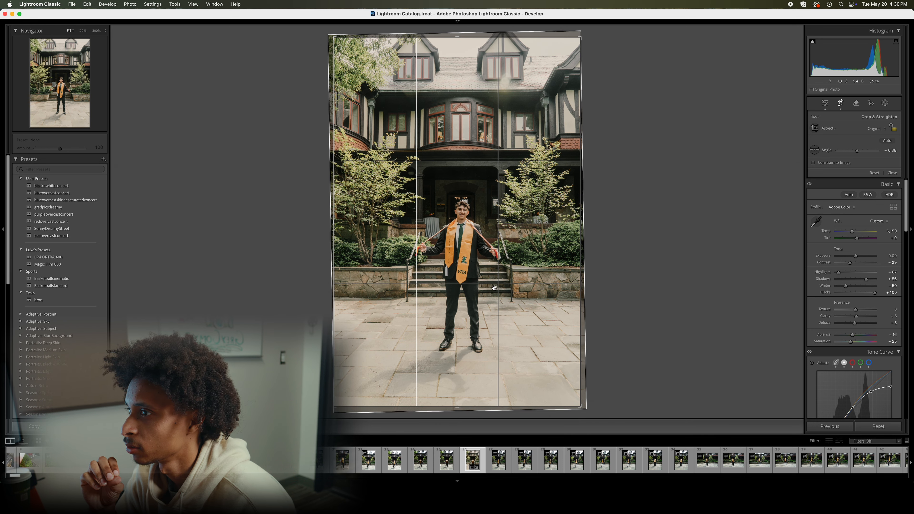
Tighten the crop at the lower edge and both sides, keep the roof peaks in frame, and apply it
drag(456, 408, 459, 395)
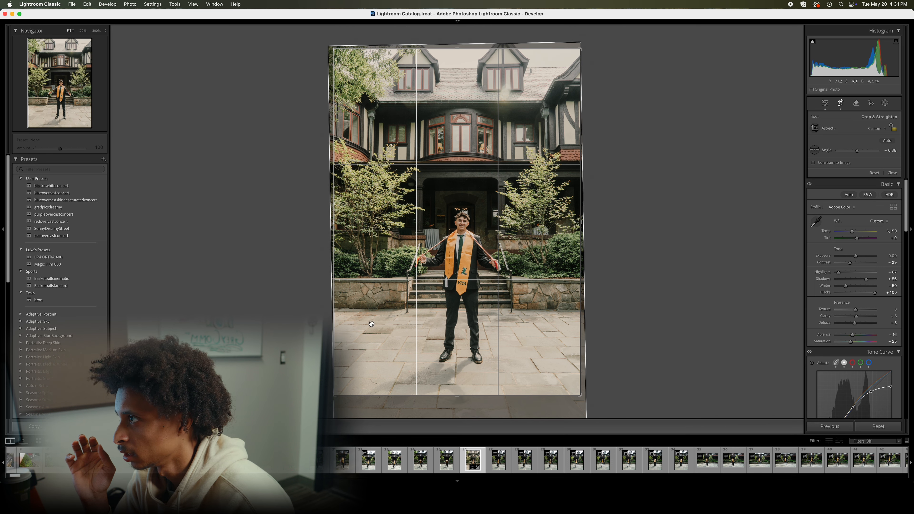
drag(333, 301, 337, 302)
drag(578, 223, 576, 223)
drag(340, 260, 344, 259)
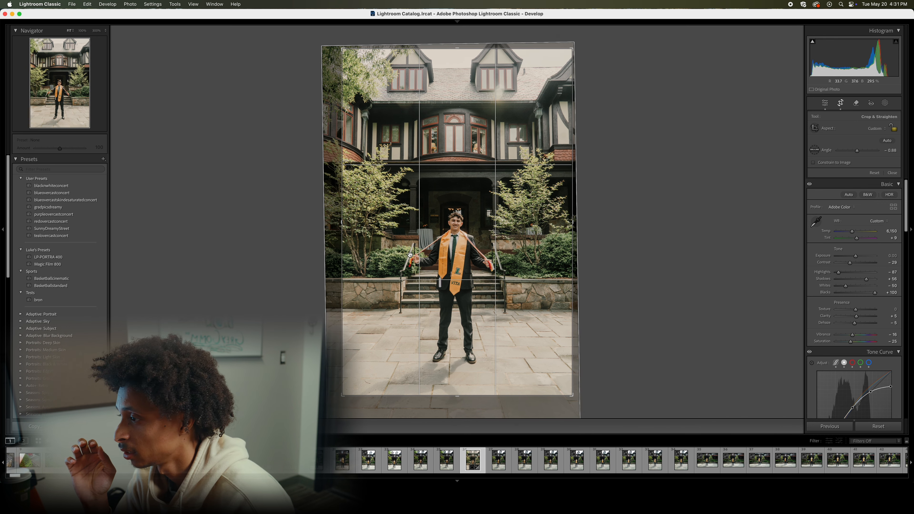
drag(573, 234, 566, 235)
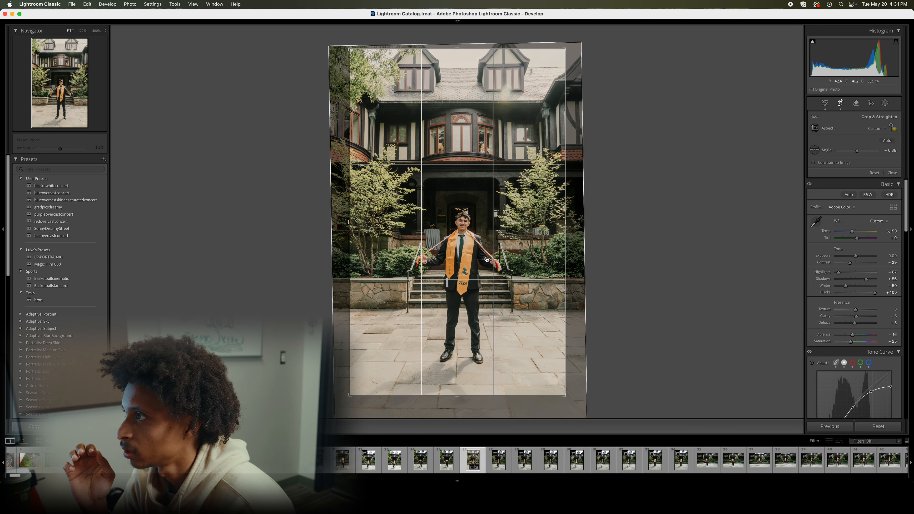
drag(458, 48, 456, 44)
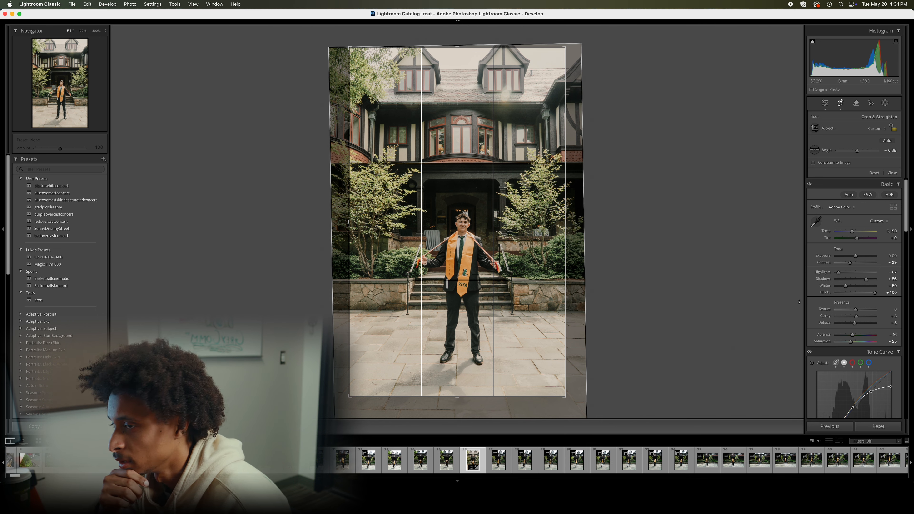
click(825, 103)
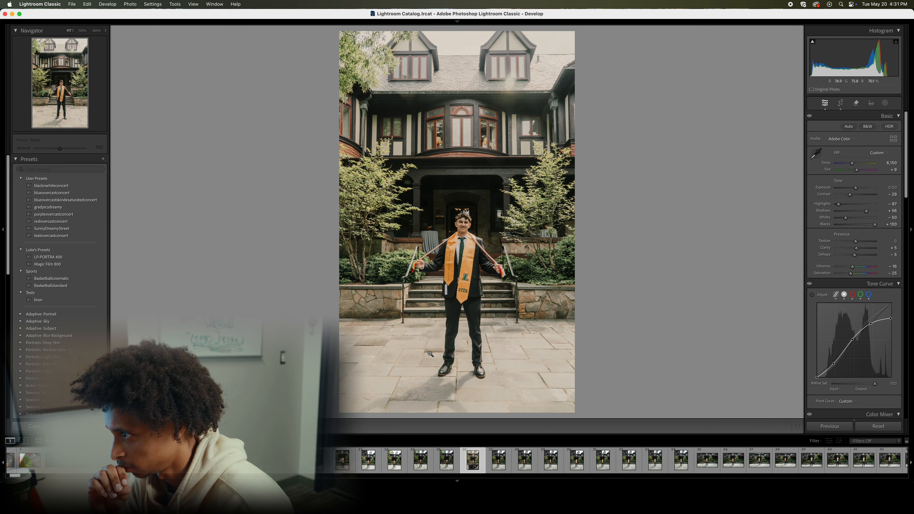
Reopen the crop and trim slightly more paving and side area so the graduate sits centred in the frame
click(841, 103)
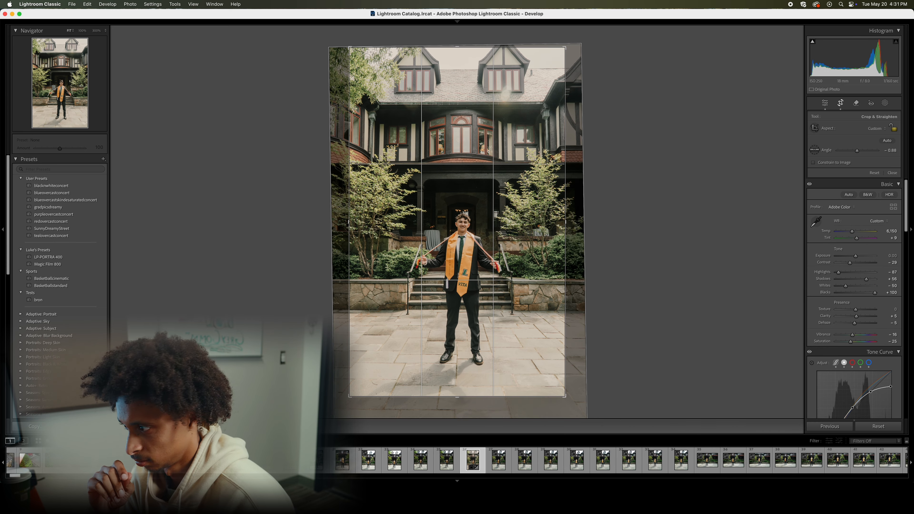
drag(457, 397, 461, 390)
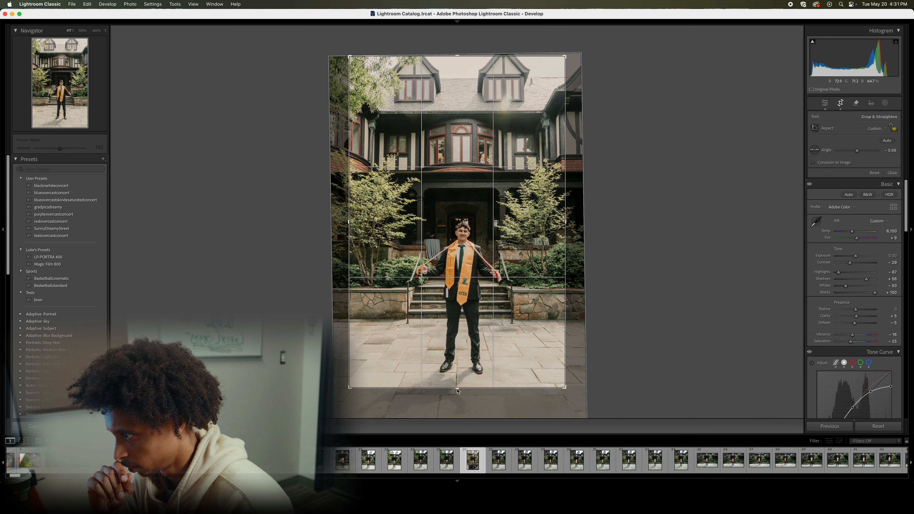
drag(349, 381, 354, 380)
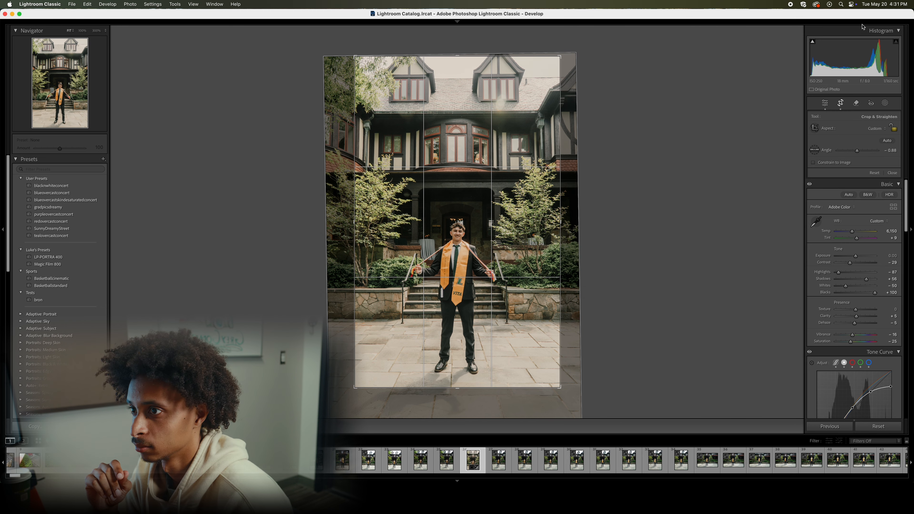
click(825, 104)
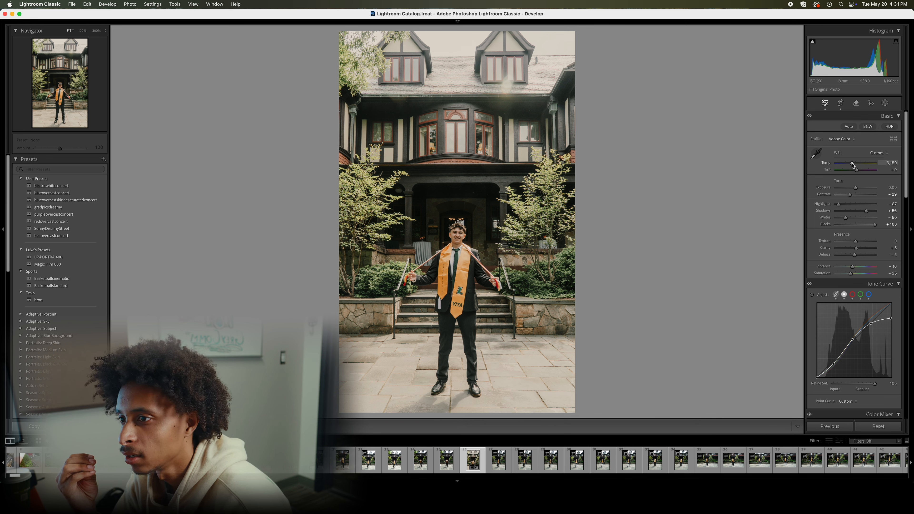
Warm the white balance by setting the temperature to 7,023
drag(853, 164, 856, 166)
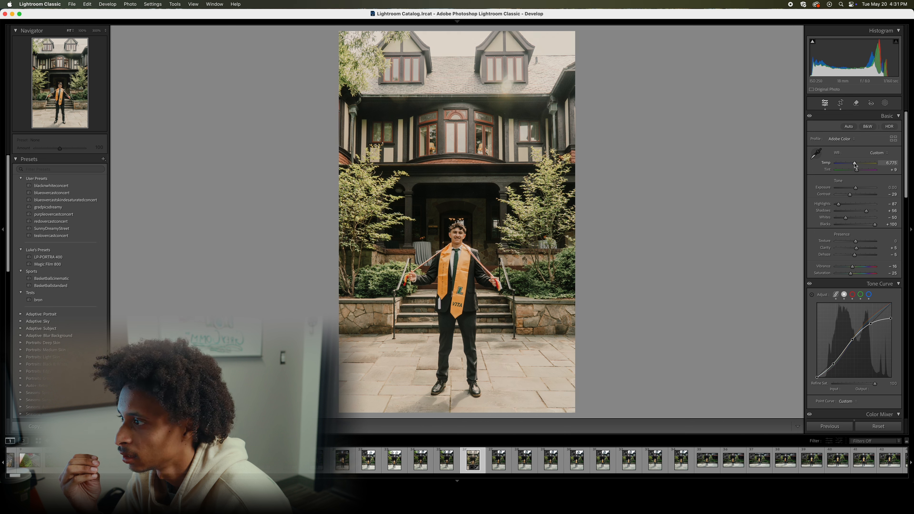
mouse_move(856, 166)
mouse_down()
mouse_move(877, 167)
mouse_move(852, 167)
mouse_up()
drag(854, 166, 857, 167)
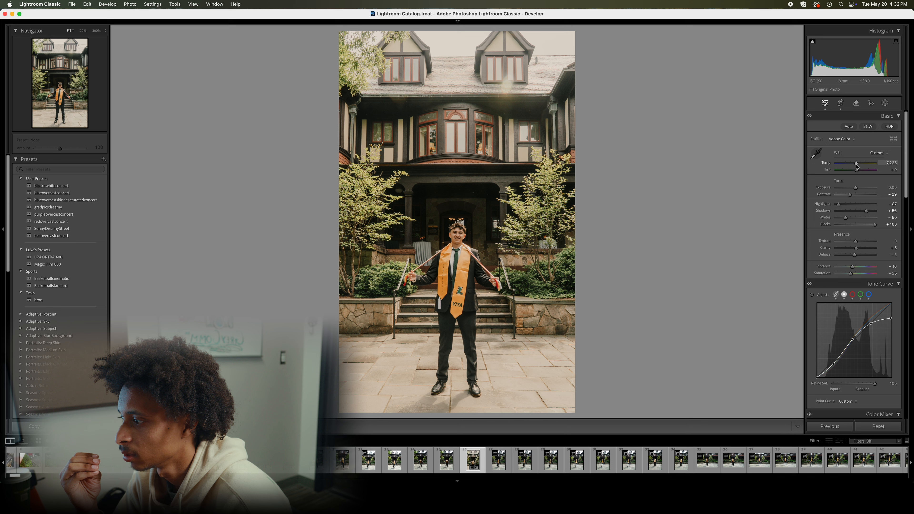
drag(858, 166, 857, 168)
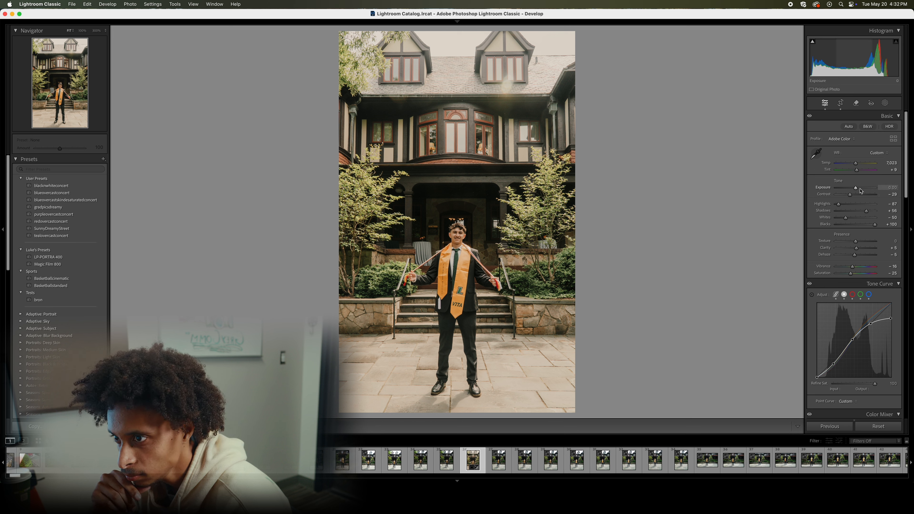
Adjust the photo's tone with exposure at +0.10, highlights at −100 and contrast at −22
drag(857, 189, 858, 189)
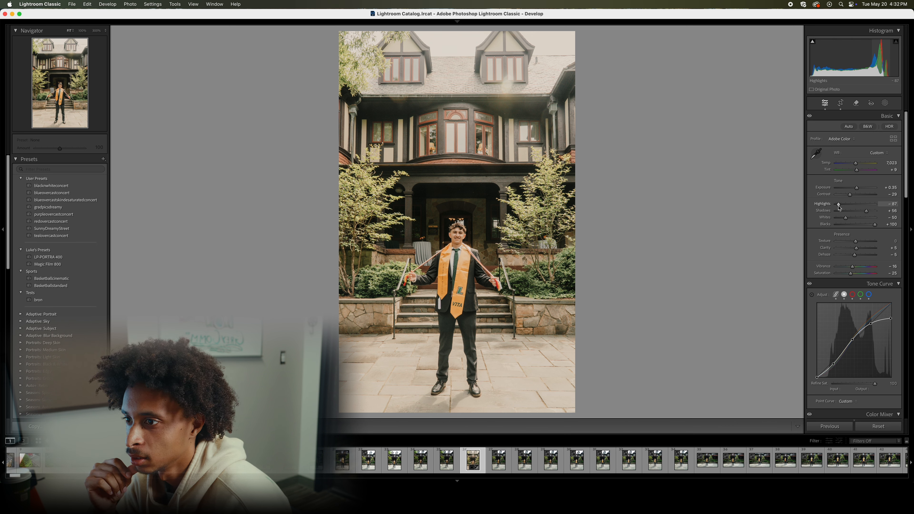
drag(839, 204, 832, 205)
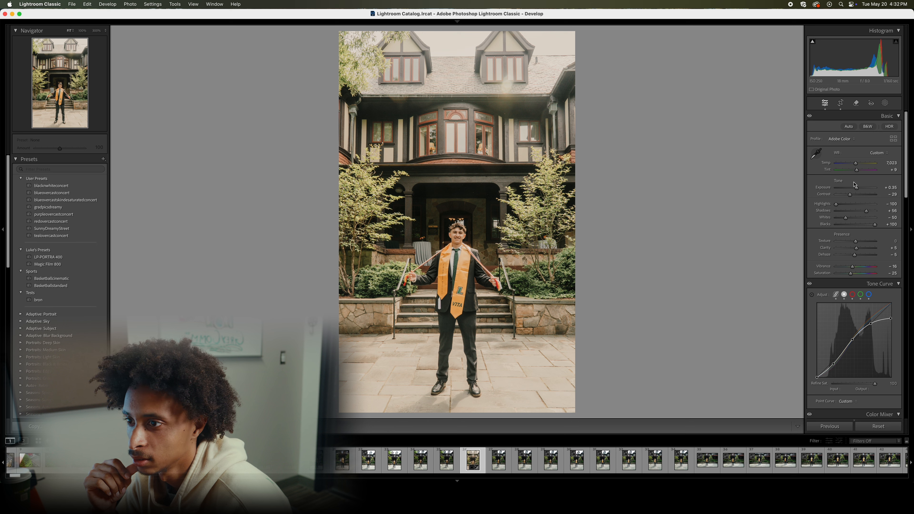
drag(858, 190, 858, 189)
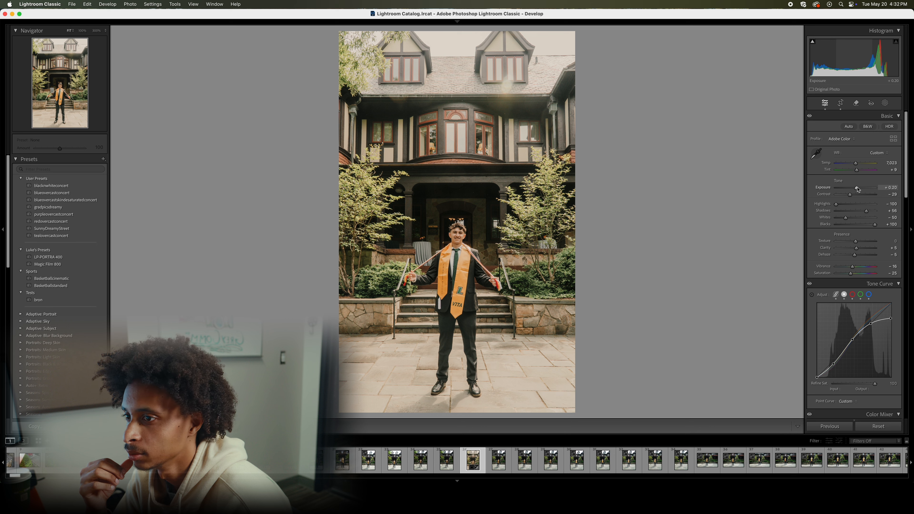
drag(858, 189, 858, 189)
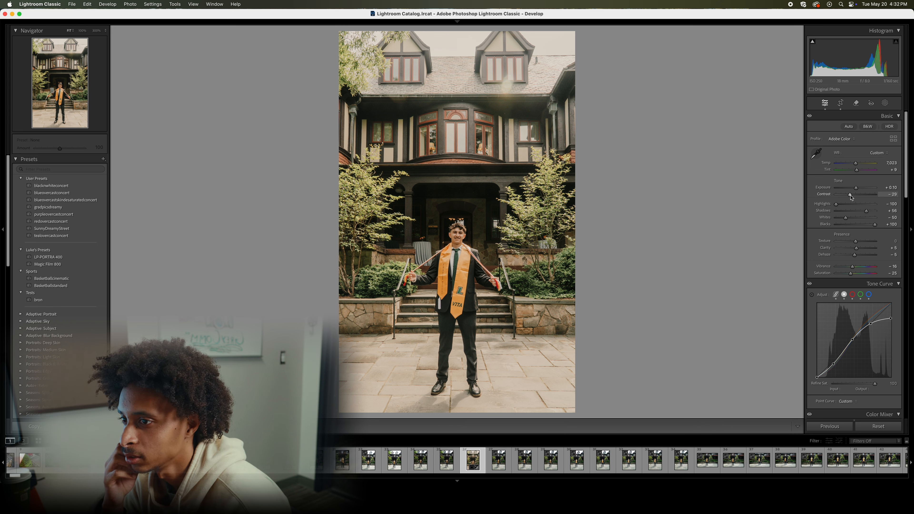
drag(851, 197, 852, 197)
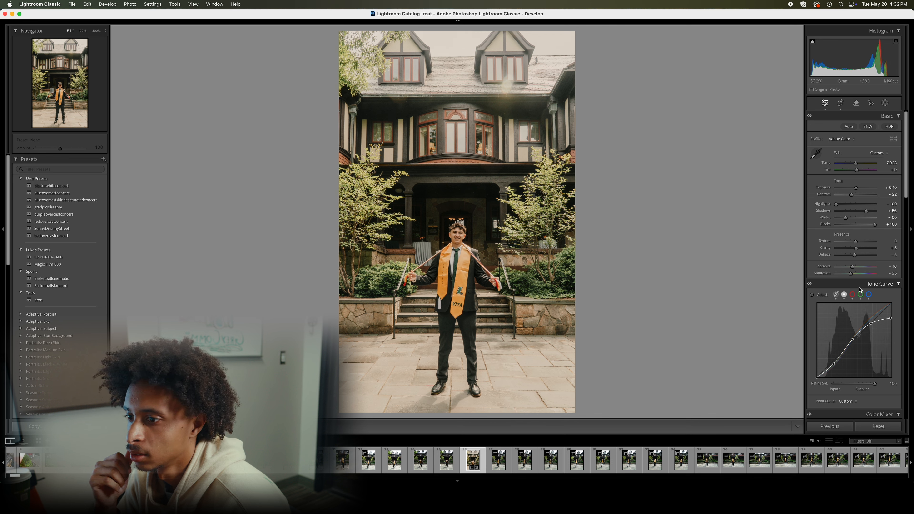
Deepen the dark areas by lowering Blacks to +62
scroll(882, 230, down, 1)
scroll(883, 229, down, 5)
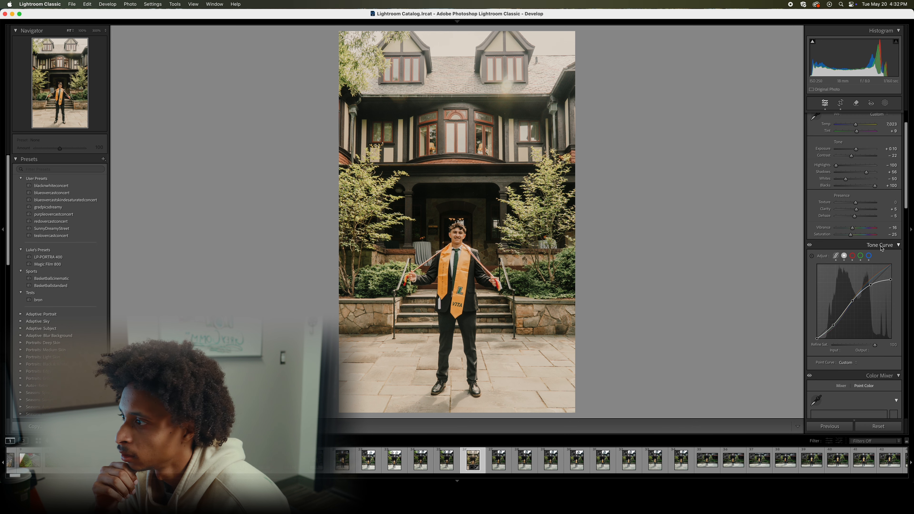
scroll(880, 229, down, 1)
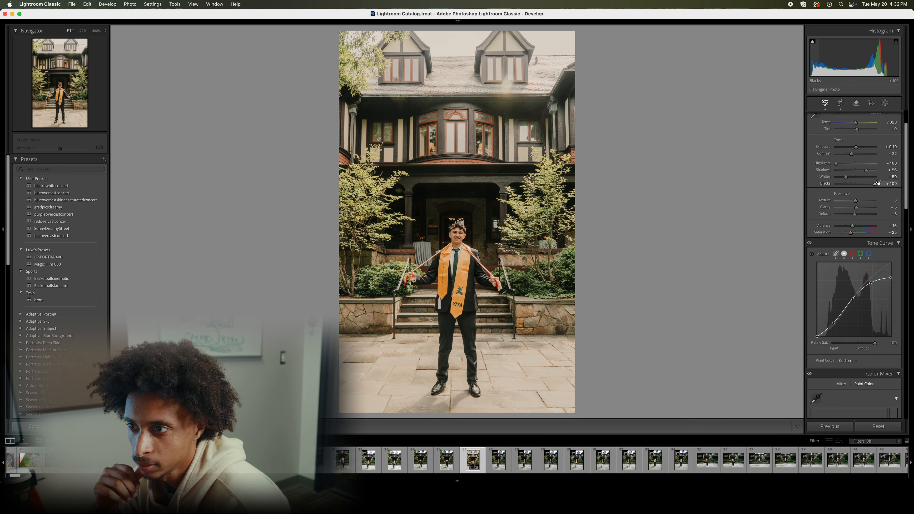
drag(876, 184, 874, 185)
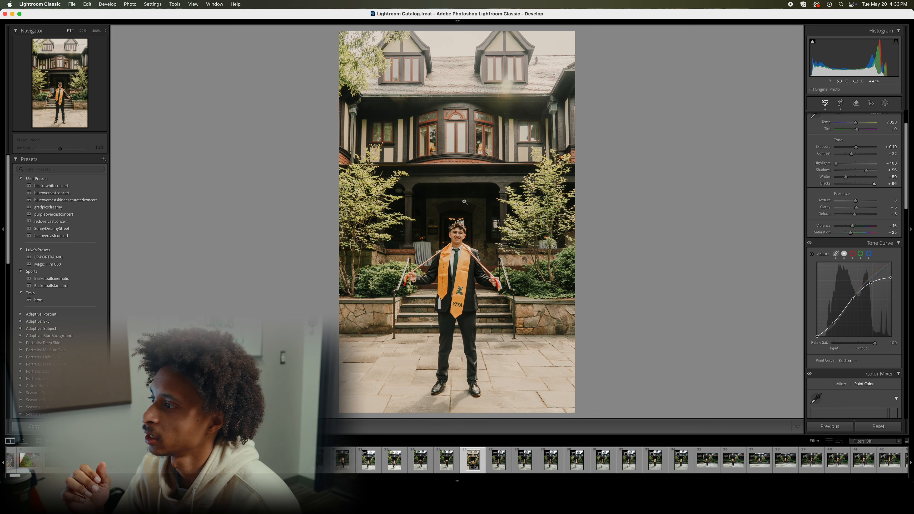
drag(874, 185, 869, 187)
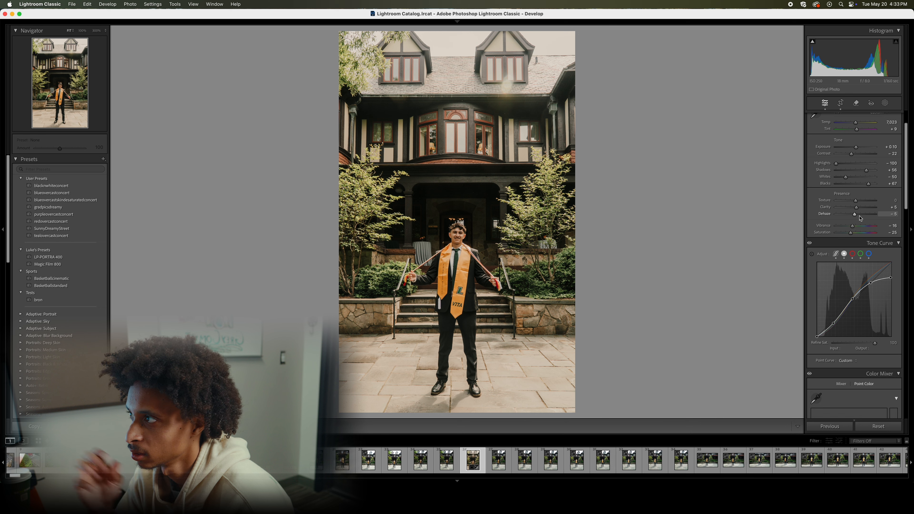
drag(870, 185, 869, 188)
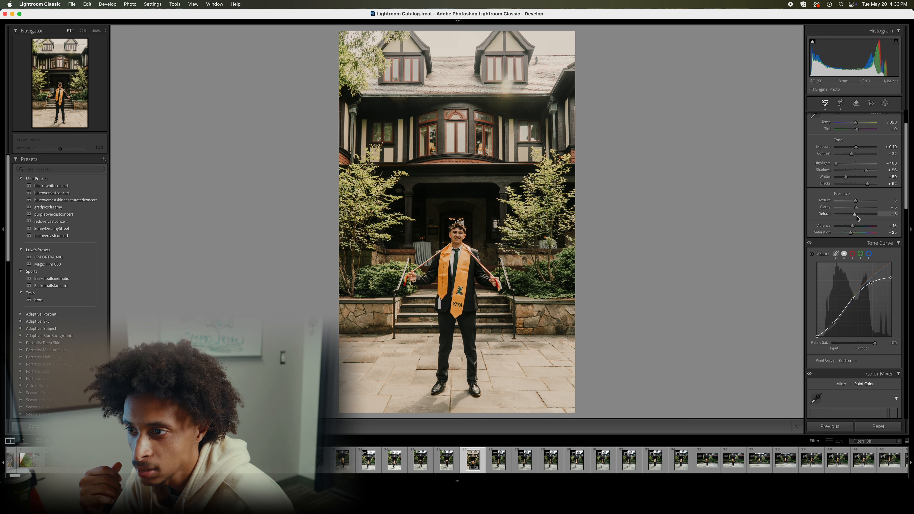
Soften the photo by setting both Dehaze and Clarity to −11
drag(857, 218, 856, 218)
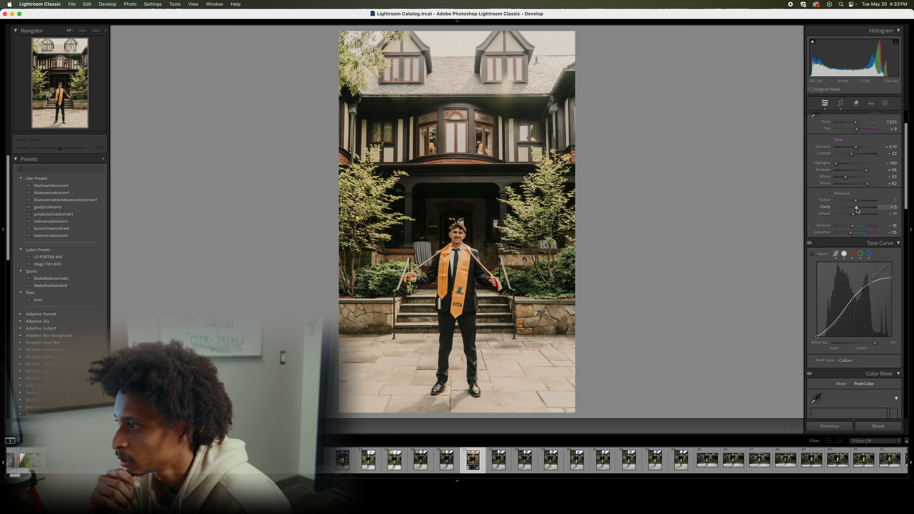
drag(857, 209, 855, 208)
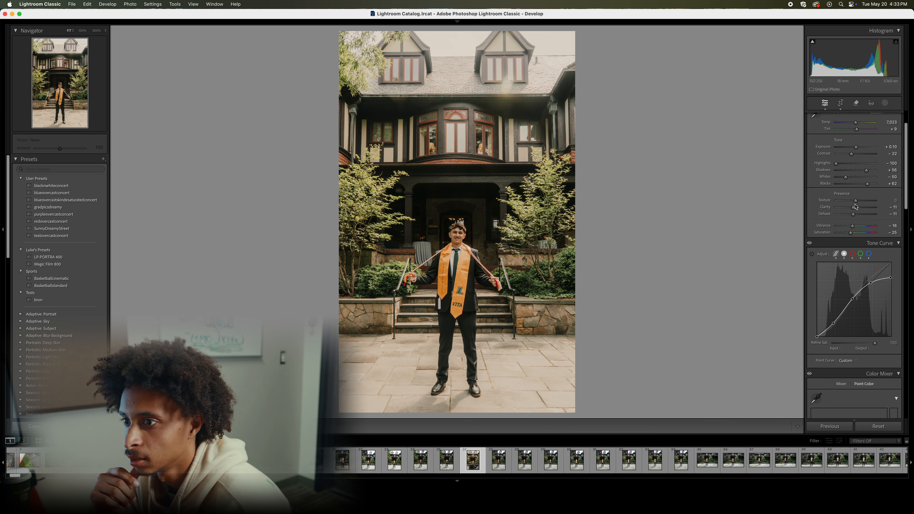
Set the photo's Texture to +8 and its Vibrance to −7
drag(857, 203, 858, 203)
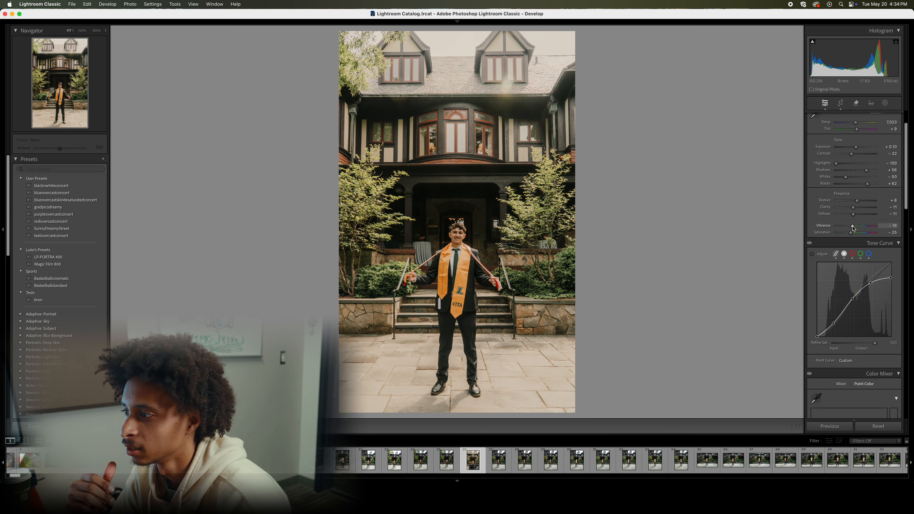
drag(854, 228, 860, 228)
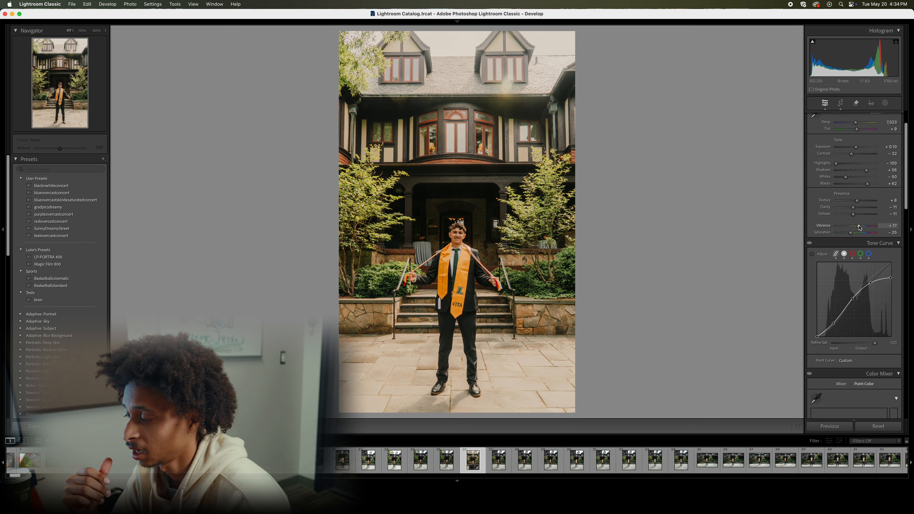
drag(860, 228, 856, 228)
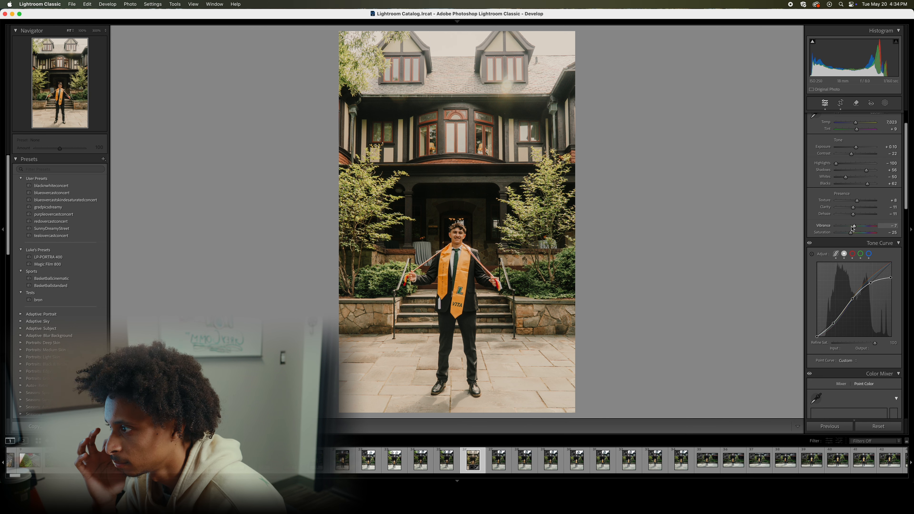
scroll(879, 231, down, 3)
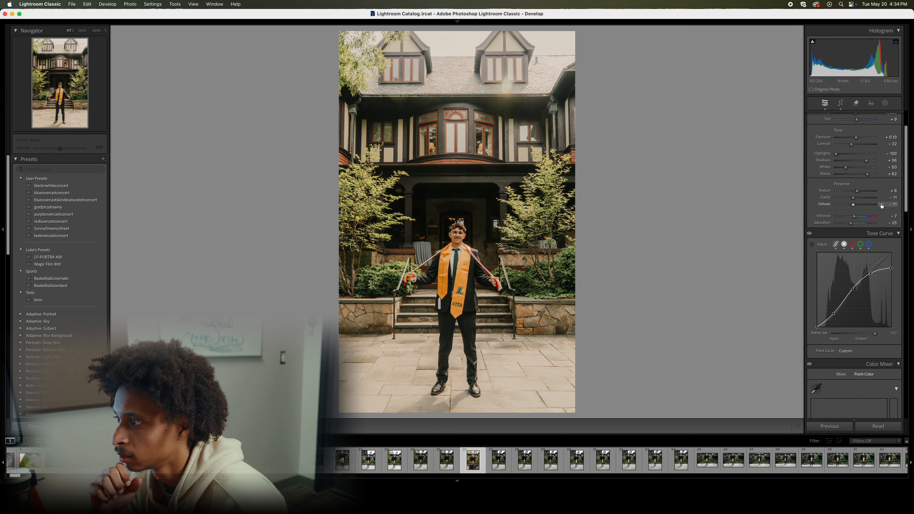
Reduce the photo's Shadows to +45
scroll(881, 221, up, 4)
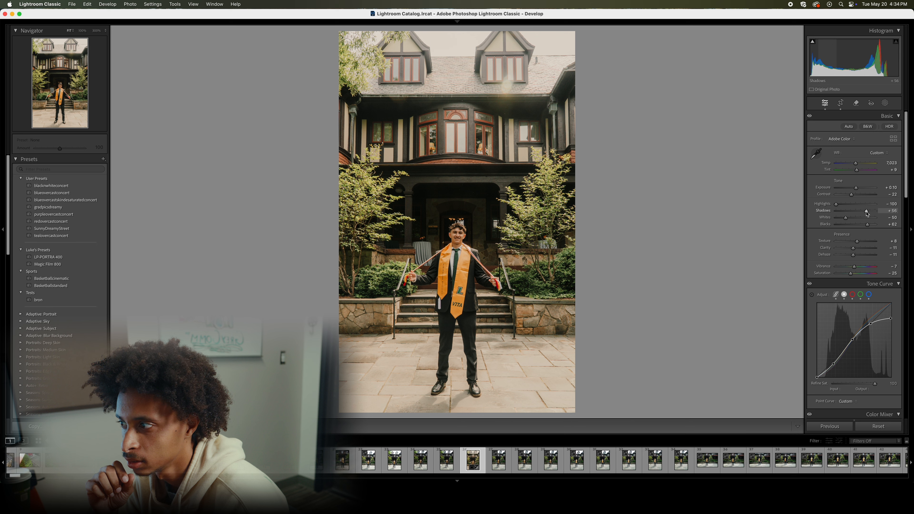
drag(868, 214, 865, 213)
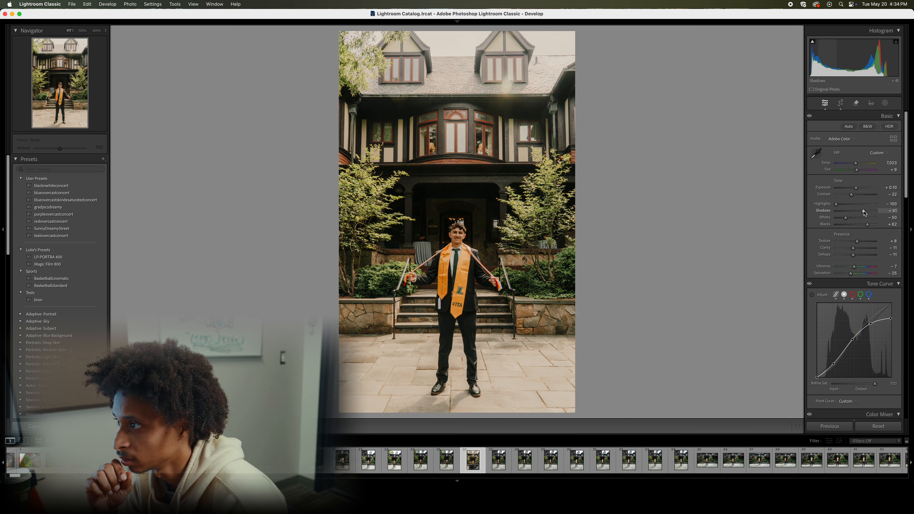
drag(865, 214, 866, 214)
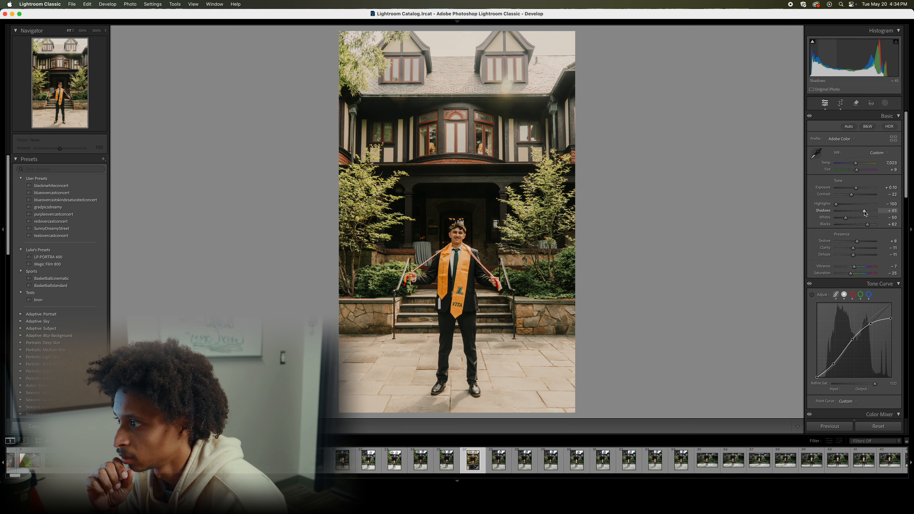
Sharpen the photo with an amount of 44 and masking of 57
scroll(864, 215, down, 2)
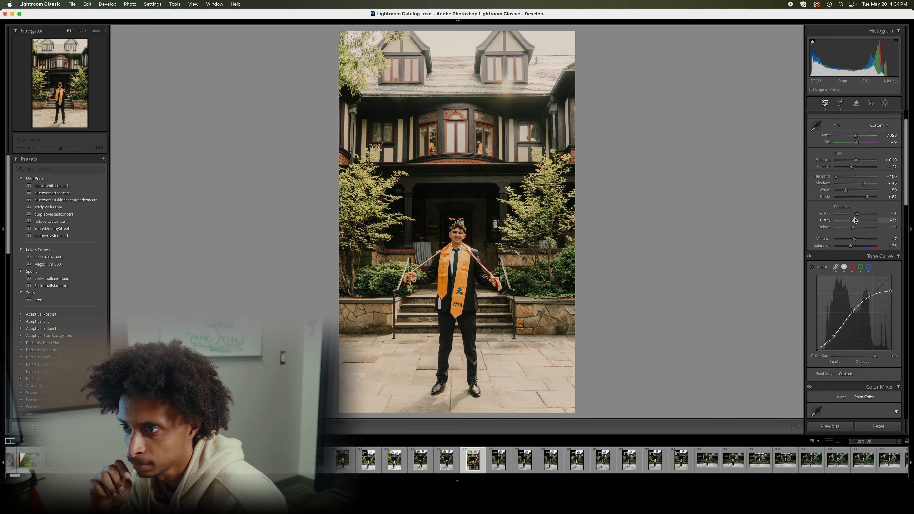
scroll(856, 221, down, 5)
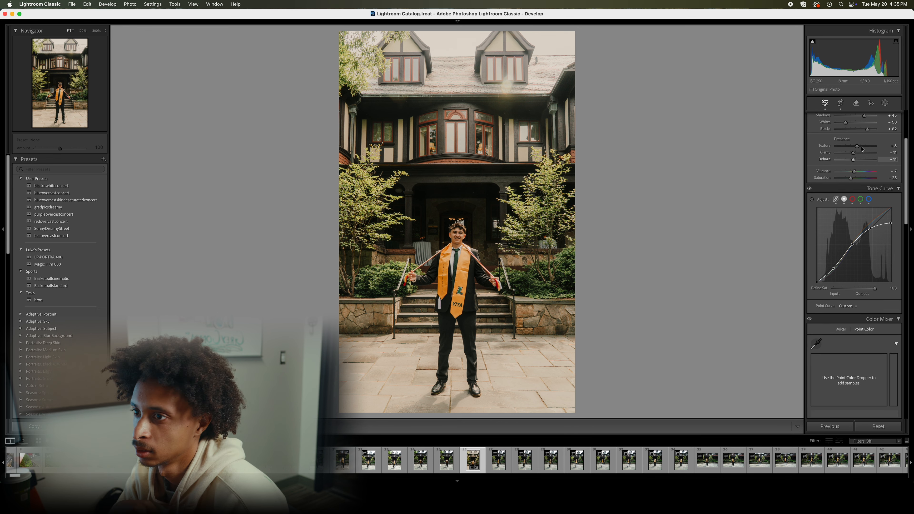
scroll(837, 139, down, 8)
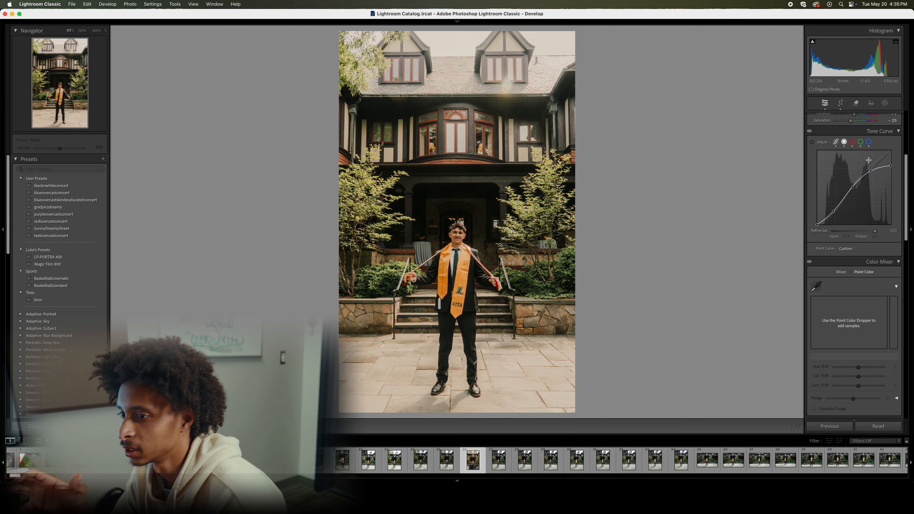
scroll(860, 230, down, 12)
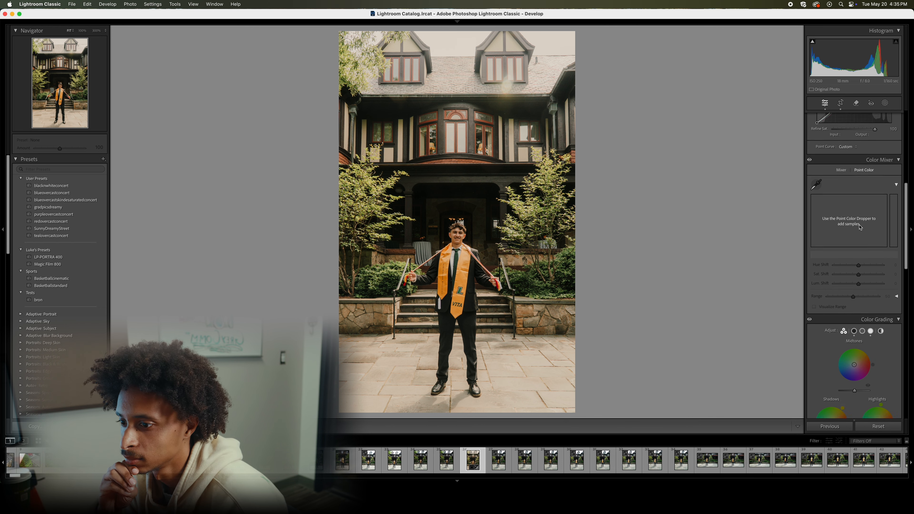
scroll(857, 239, down, 6)
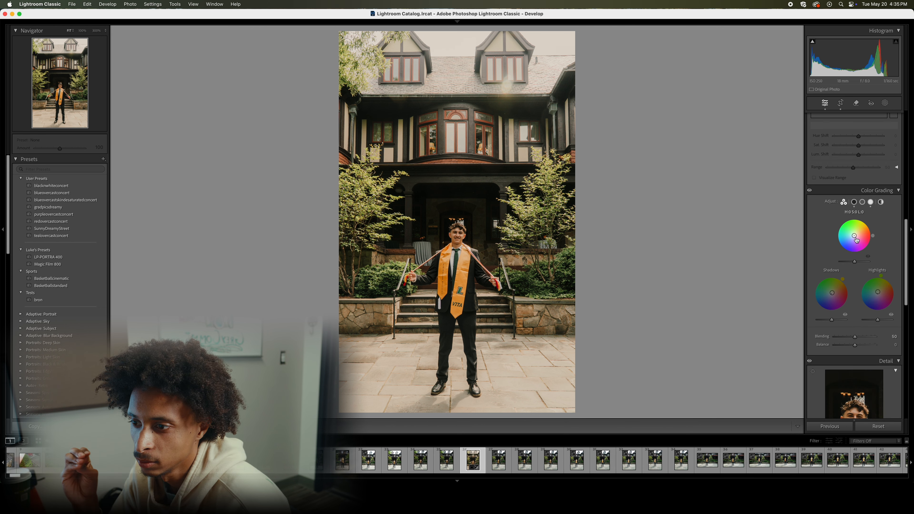
scroll(857, 243, down, 4)
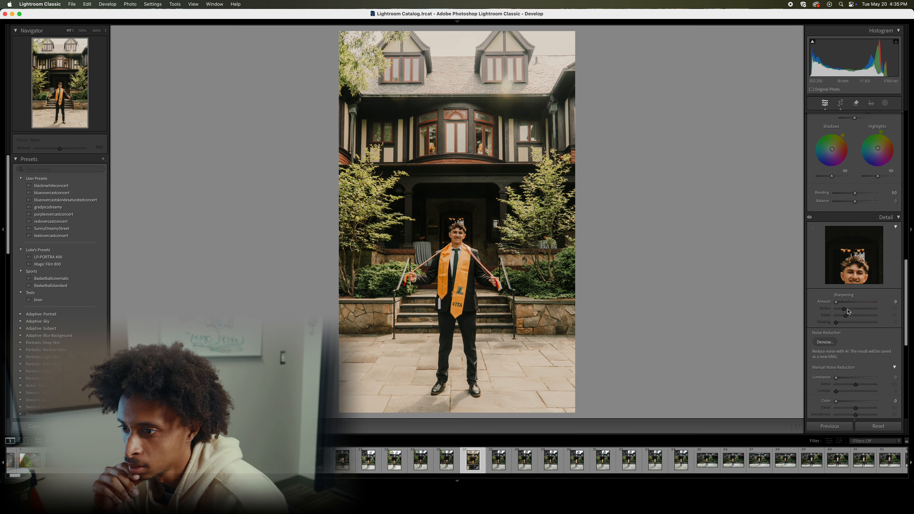
mouse_move(838, 306)
mouse_down()
mouse_move(848, 307)
mouse_move(827, 302)
mouse_move(858, 303)
mouse_move(832, 301)
mouse_move(848, 298)
mouse_up()
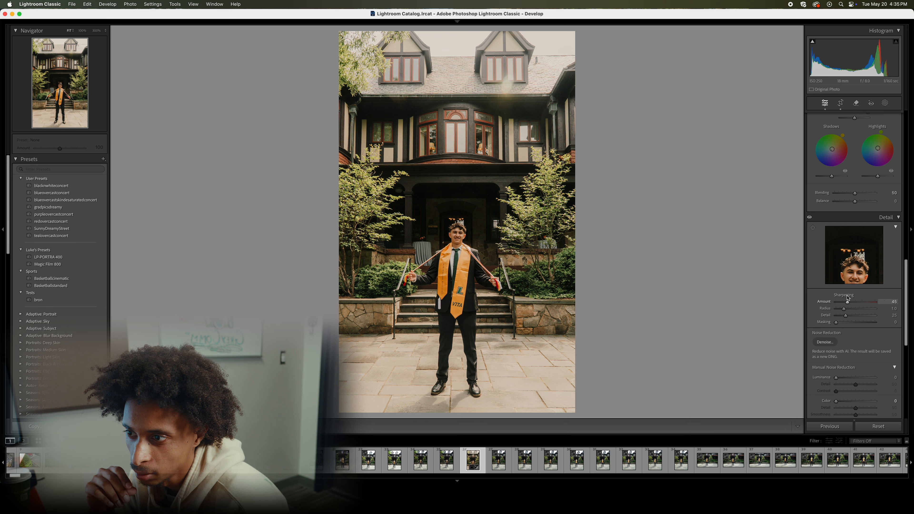
drag(848, 298, 839, 297)
drag(827, 299, 858, 328)
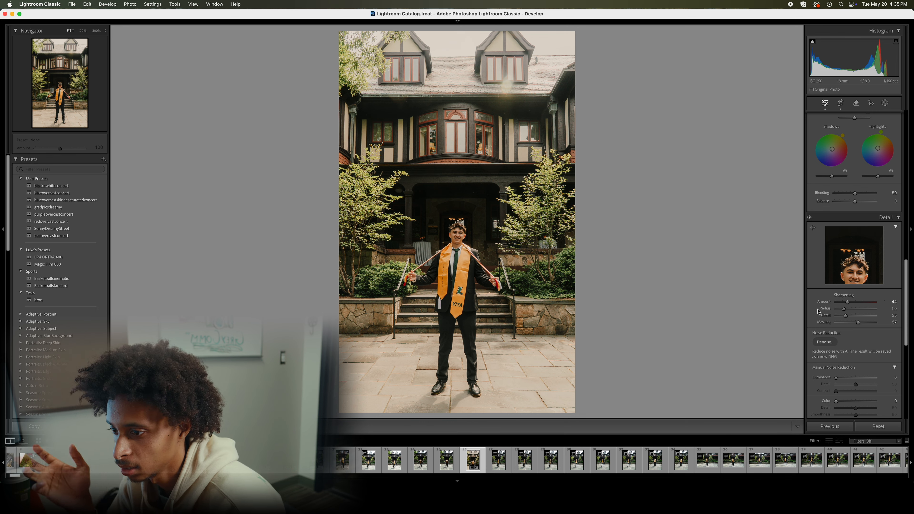
Review the lens profile and chromatic aberration correction settings, and compare the portrait with the preceding shot
scroll(876, 344, down, 1)
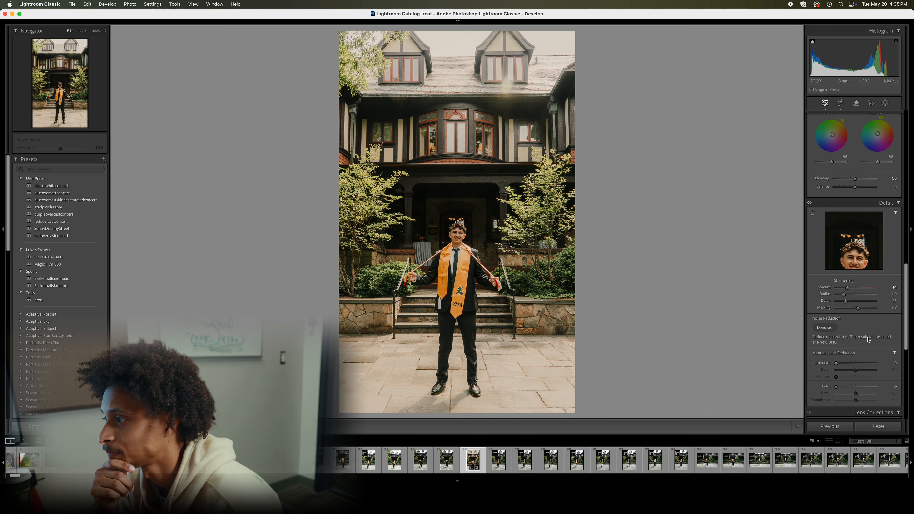
scroll(882, 333, down, 10)
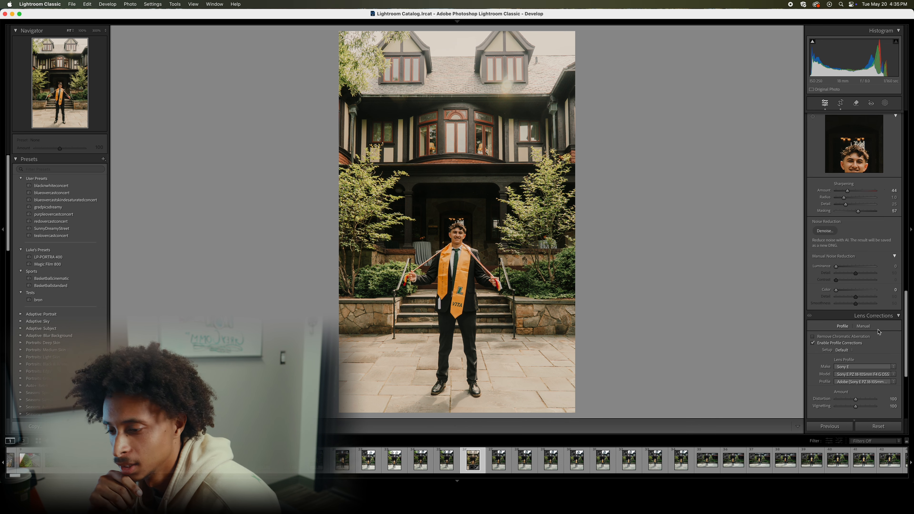
scroll(876, 338, down, 4)
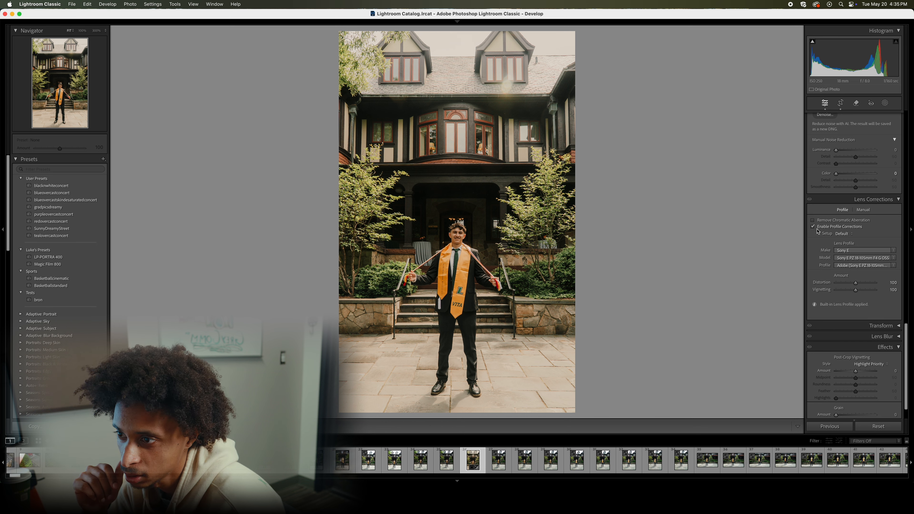
scroll(825, 231, up, 2)
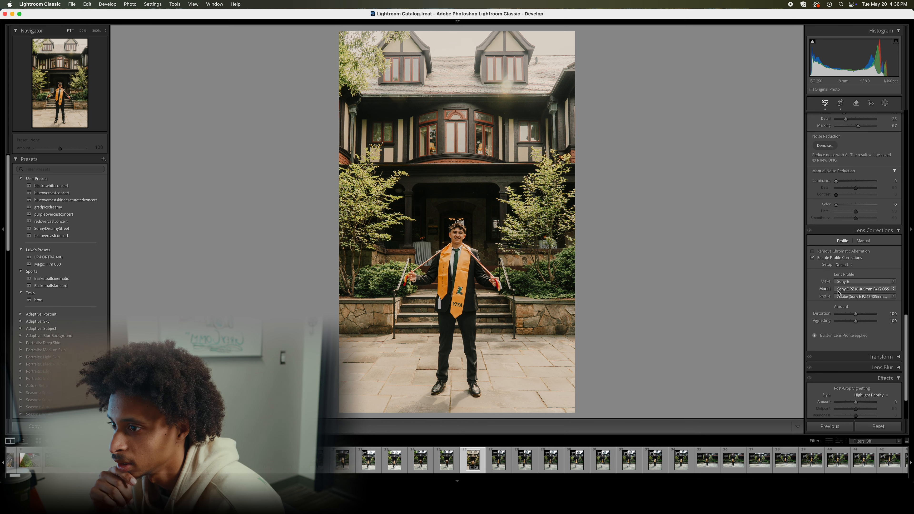
click(813, 252)
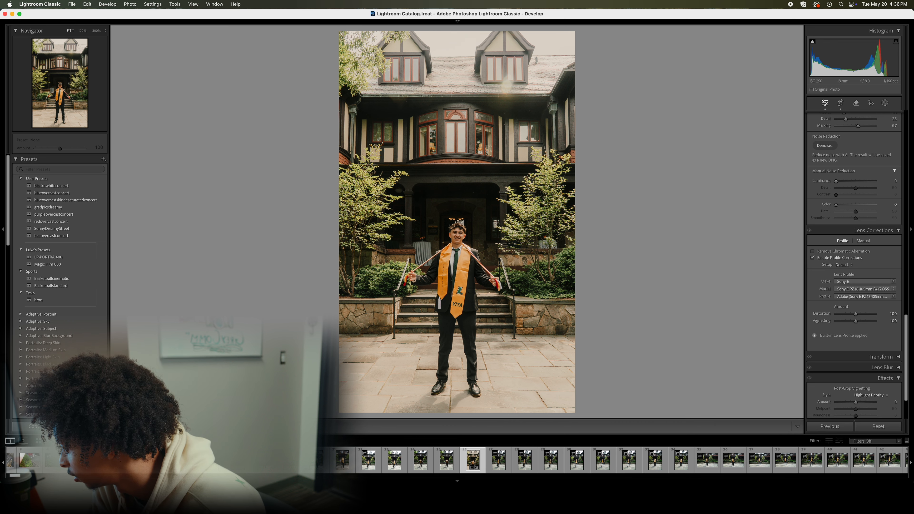
click(446, 460)
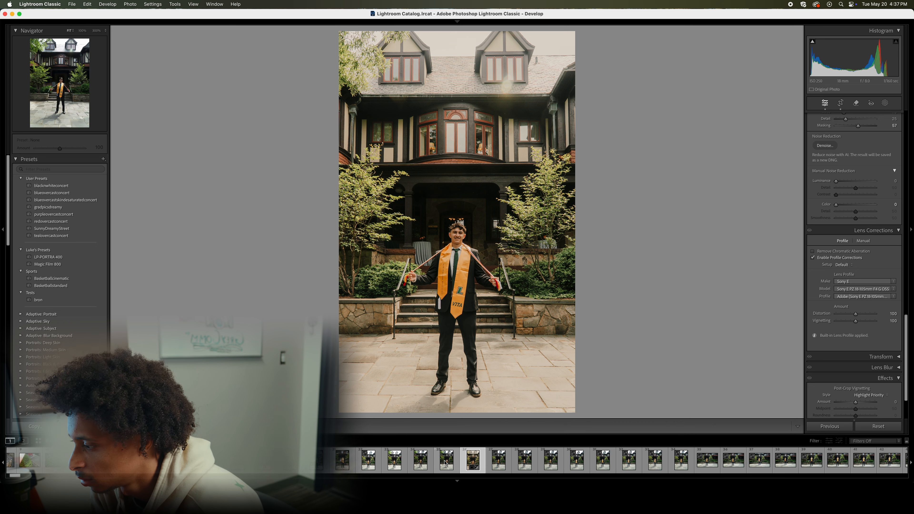
click(473, 460)
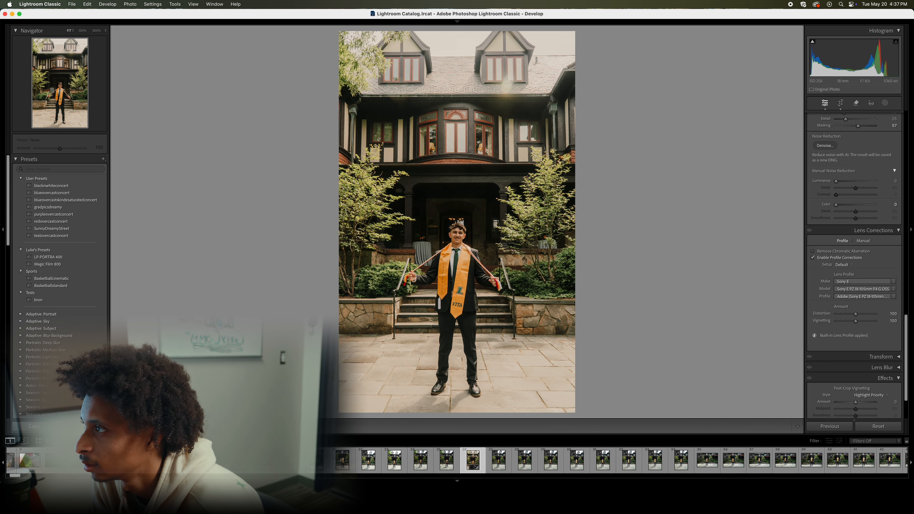
Cool the white balance slightly by setting the temperature to 6,708
scroll(877, 313, up, 15)
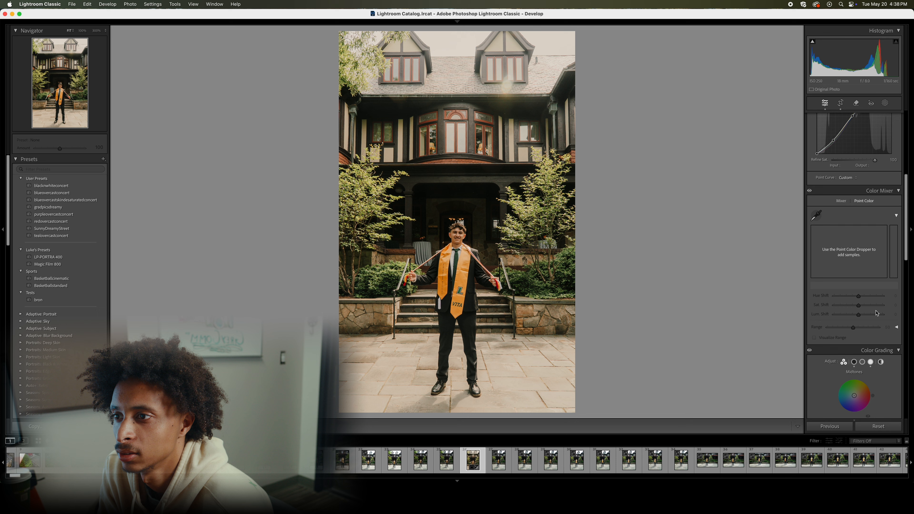
scroll(876, 314, up, 10)
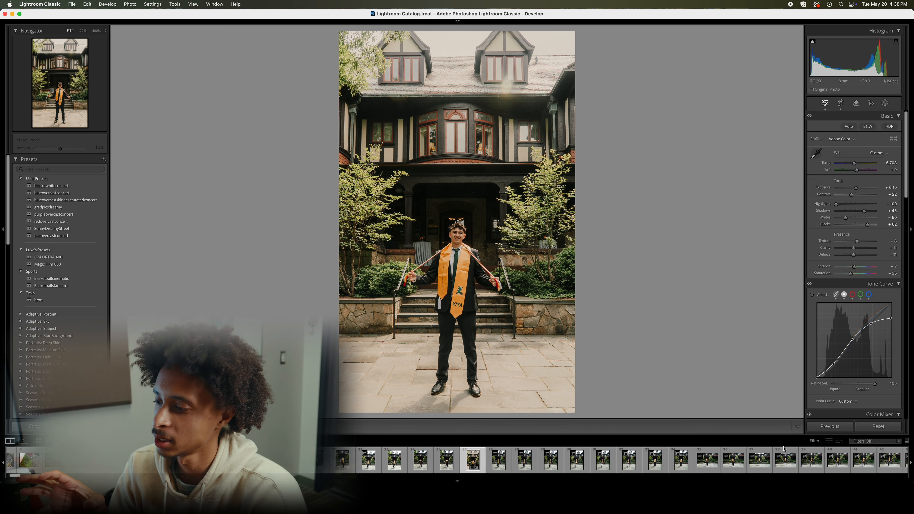
scroll(59, 234, down, 3)
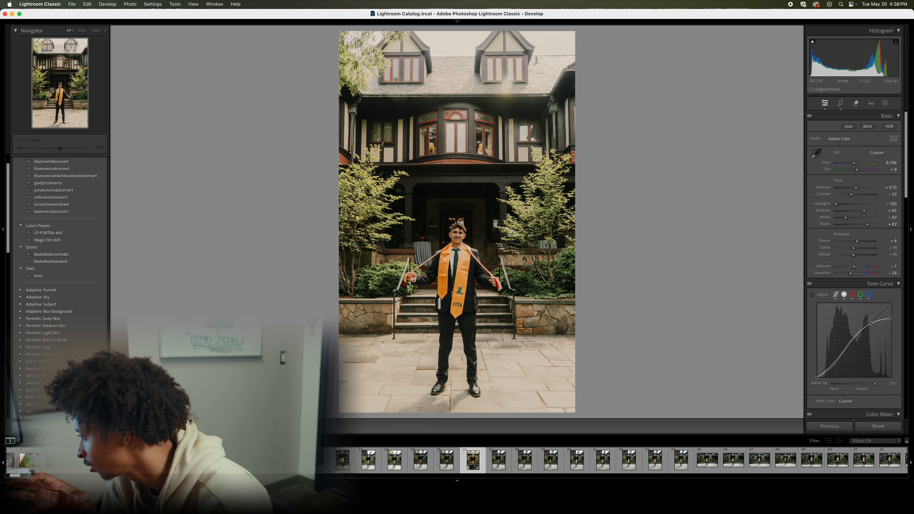
scroll(59, 234, up, 3)
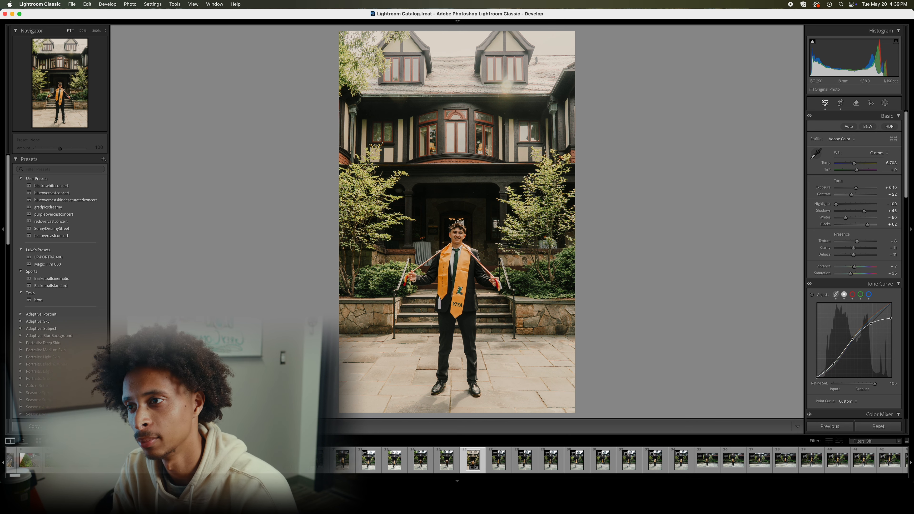
Add a radial gradient mask centred on the photo's upper-right corner and covering the upper part of the house
click(886, 103)
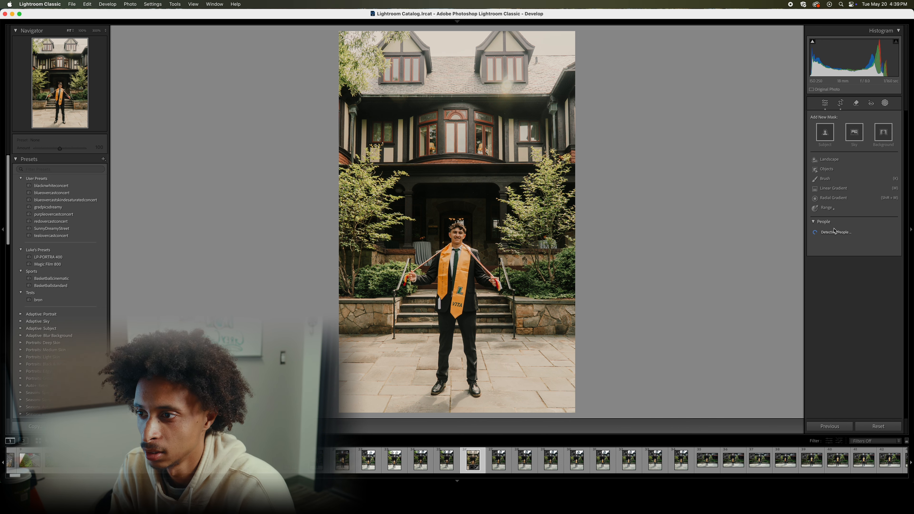
click(843, 198)
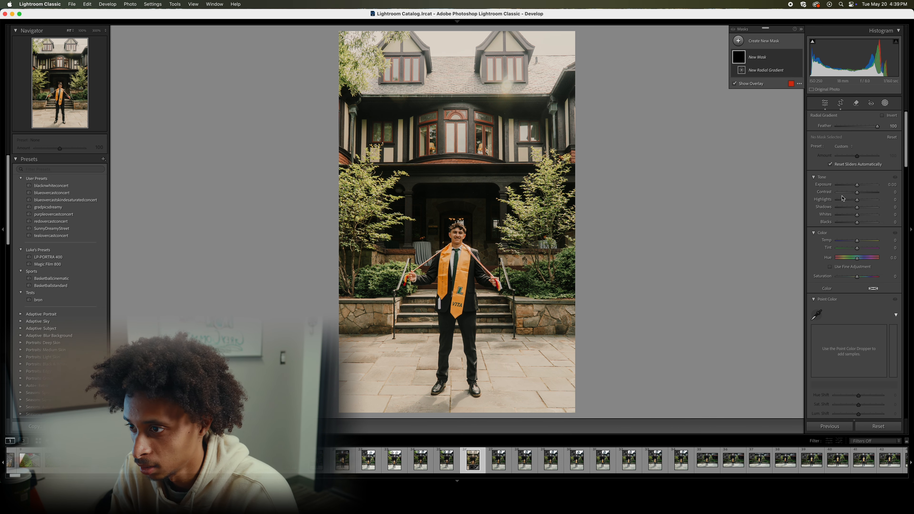
drag(527, 82, 405, 210)
drag(582, 199, 520, 215)
drag(528, 82, 641, 107)
drag(577, 179, 507, 108)
drag(500, 139, 457, 196)
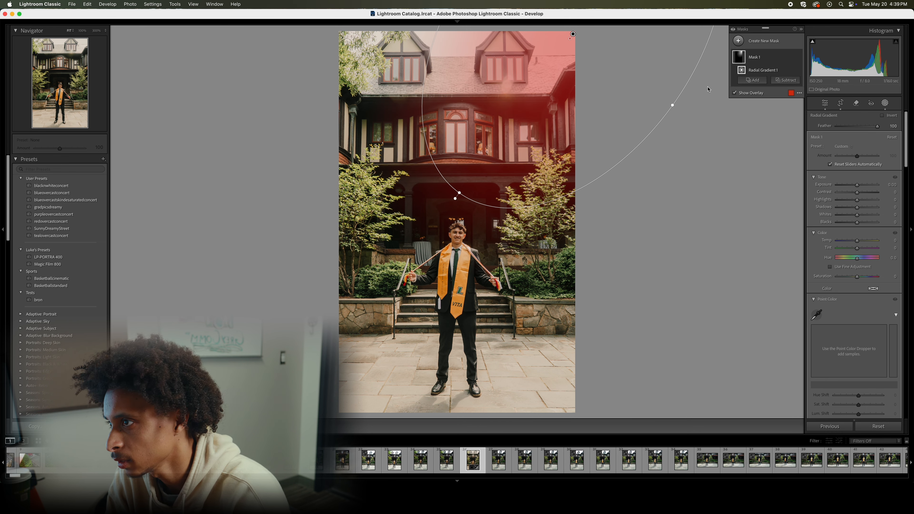
Enlarge and reposition the radial gradient so it is centred just outside the photo's upper-right corner and reaches down to the graduate
drag(672, 105, 680, 157)
drag(484, 168, 511, 195)
drag(484, 220, 429, 140)
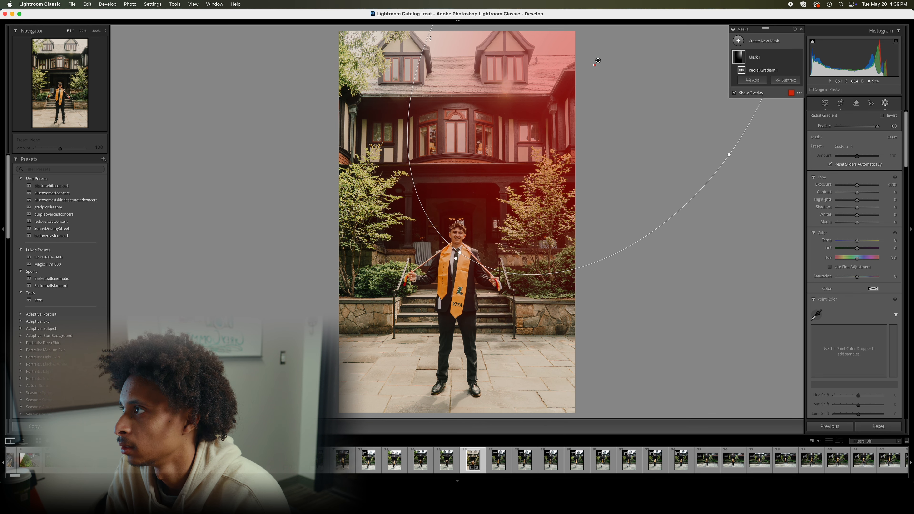
drag(731, 155, 751, 170)
drag(551, 159, 533, 155)
drag(582, 56, 580, 30)
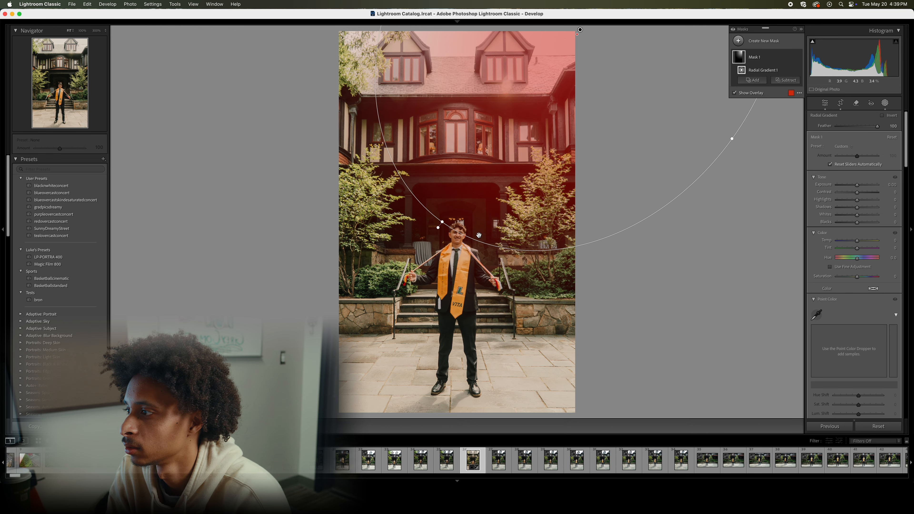
drag(449, 225, 415, 233)
drag(690, 143, 713, 152)
drag(460, 262, 440, 257)
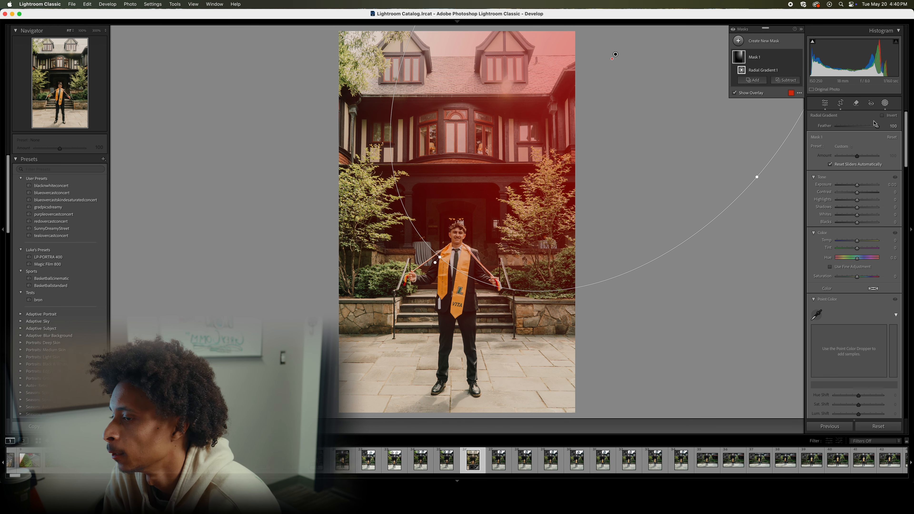
Subtract the entire person from the radial gradient mask
click(786, 80)
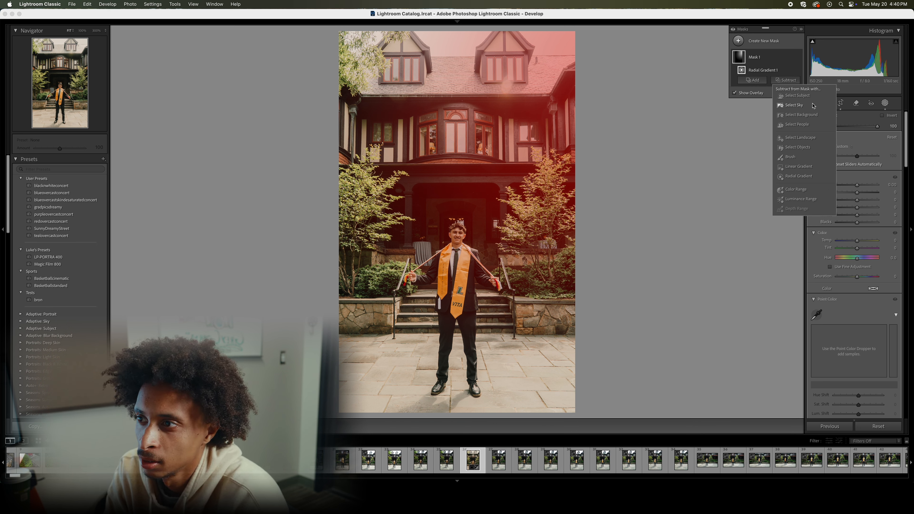
click(801, 124)
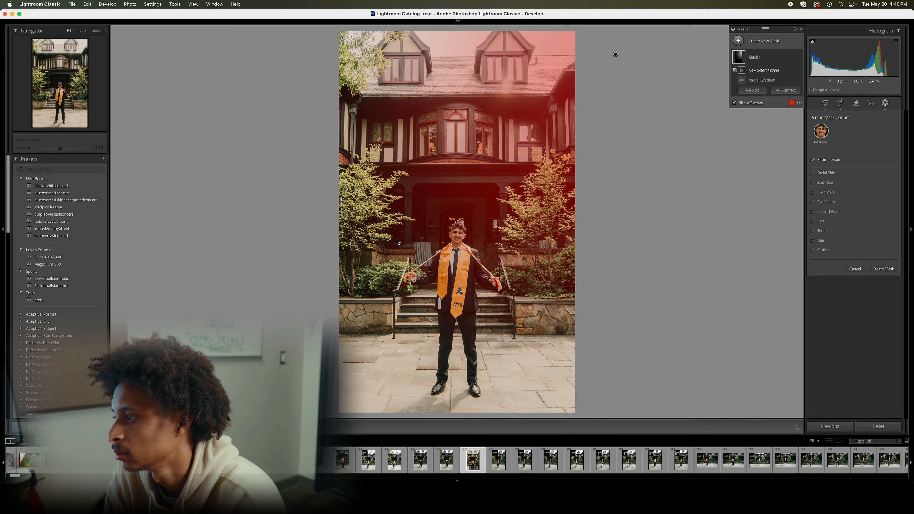
click(891, 273)
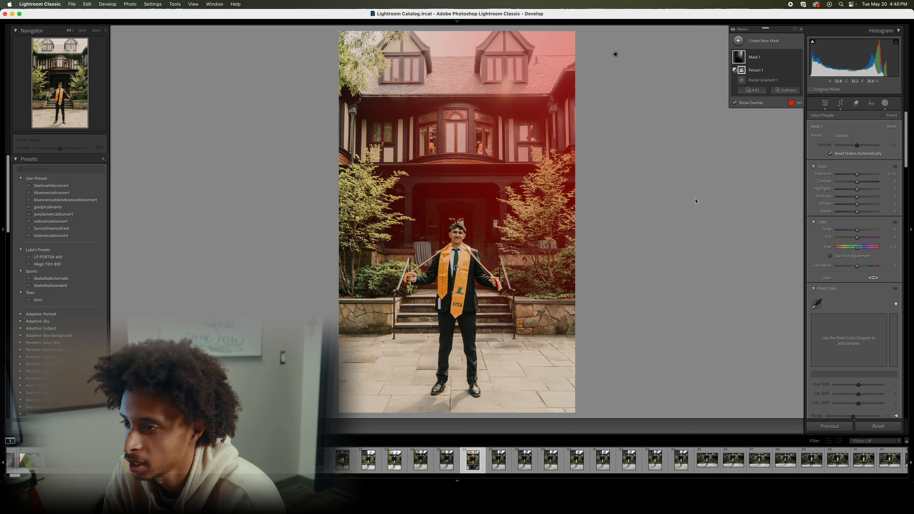
Brighten the radial light mask with exposure 0.47, highlights 10 and shadows 8, and warm its temperature to 7
drag(857, 175, 859, 192)
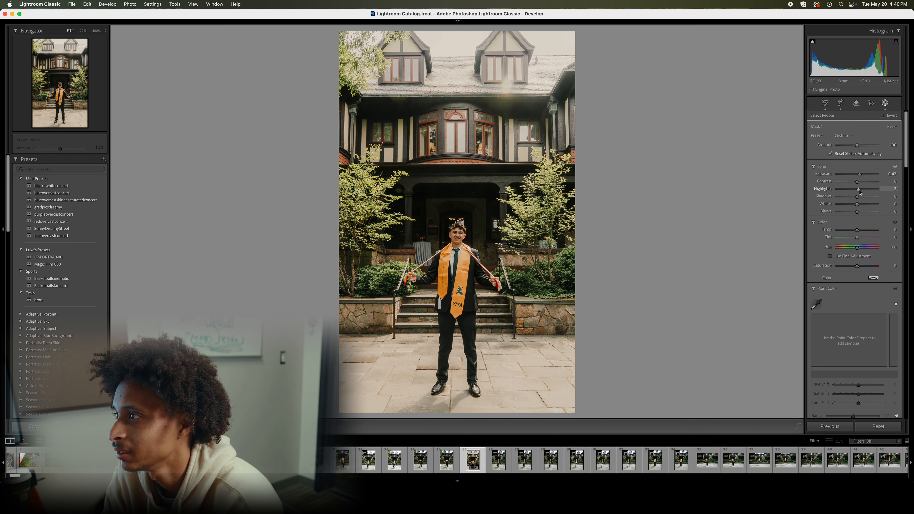
drag(860, 193, 860, 201)
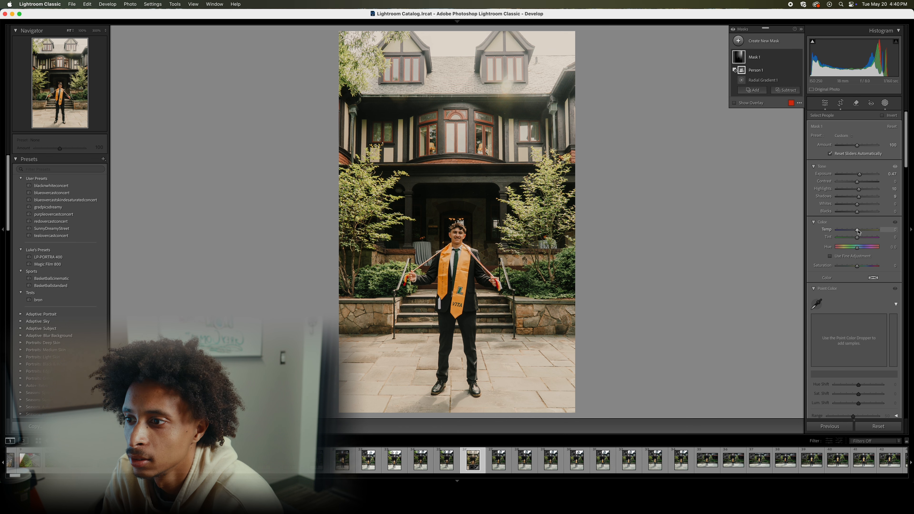
drag(859, 234, 859, 234)
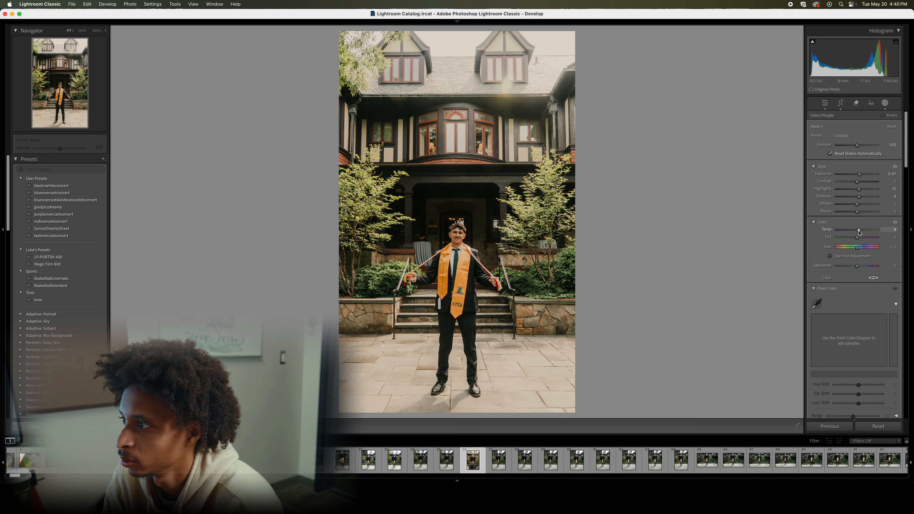
drag(859, 232, 859, 232)
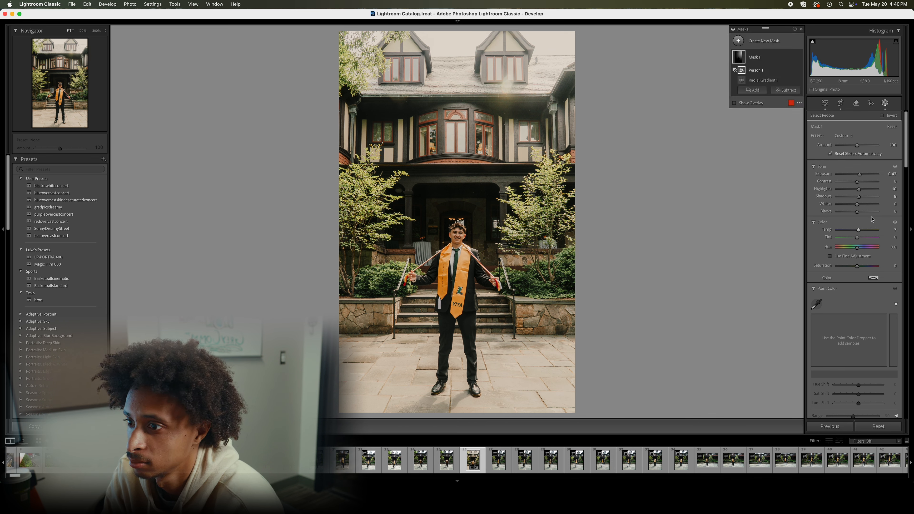
Set the light mask's clarity to −10, fine-tune its dehaze and slightly raise its contrast
scroll(867, 221, down, 8)
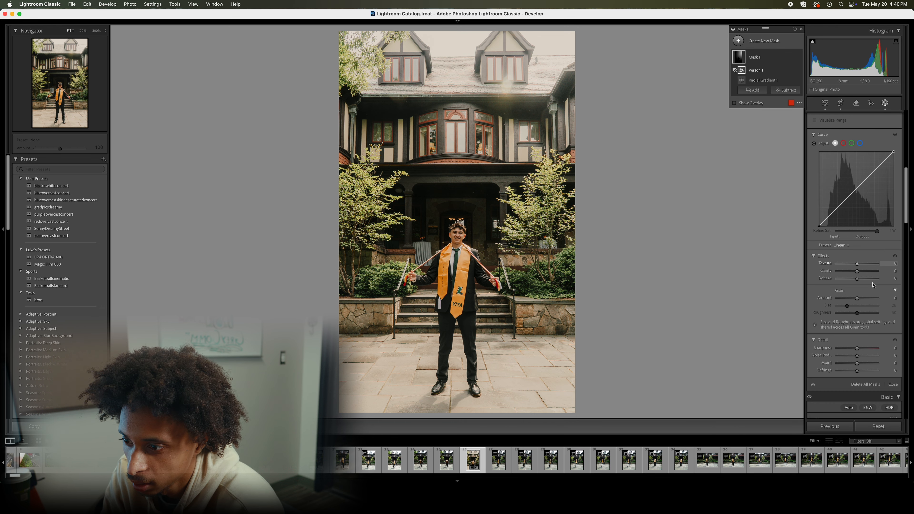
drag(856, 273, 855, 274)
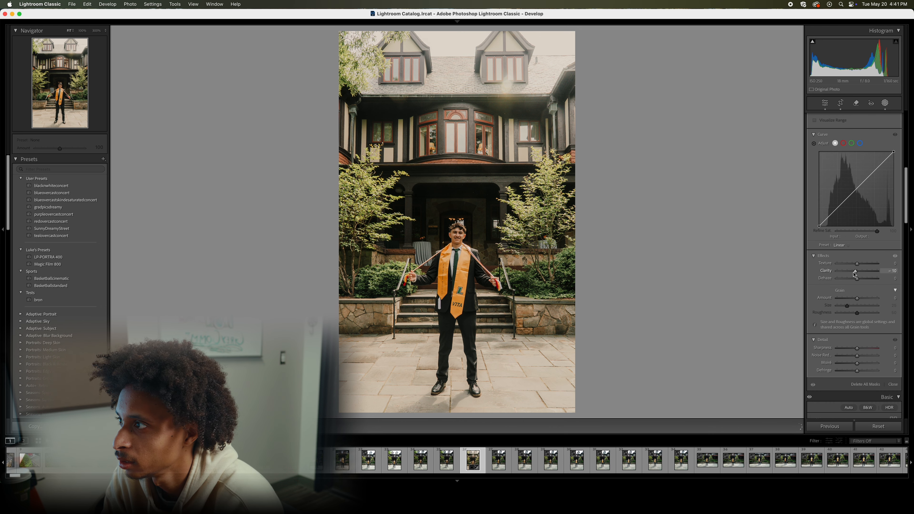
drag(857, 279, 860, 284)
scroll(860, 253, up, 10)
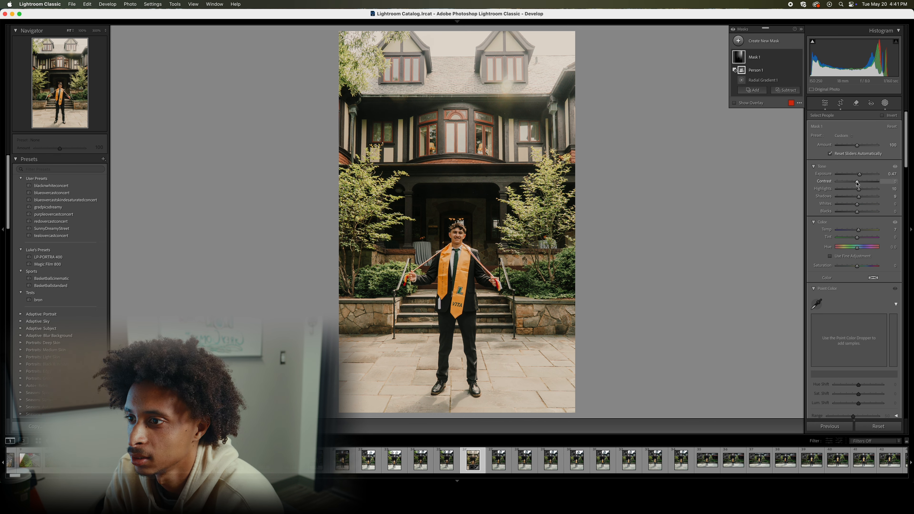
drag(858, 183, 858, 184)
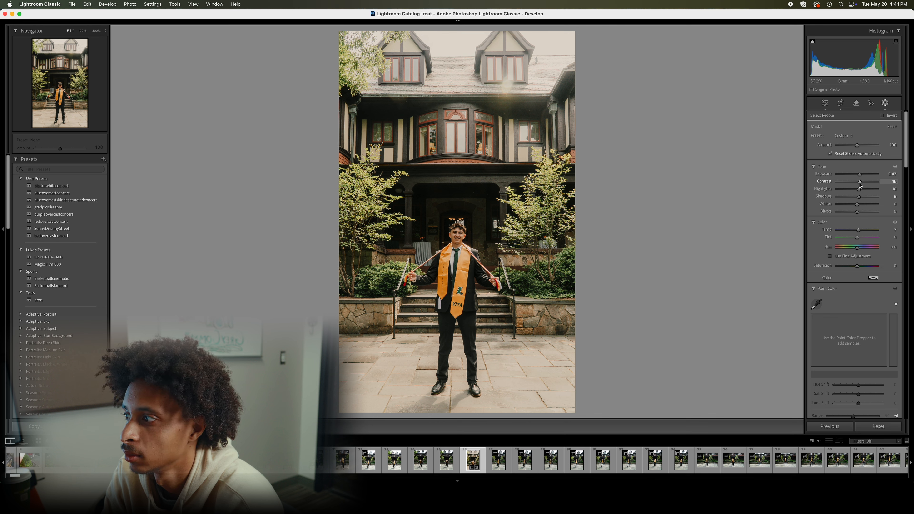
drag(857, 184, 858, 184)
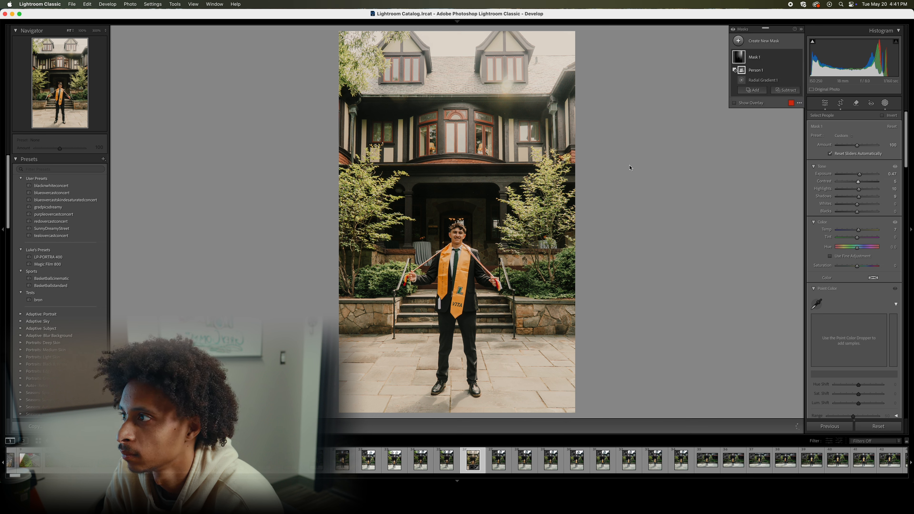
Switch the light mask's visibility off and on repeatedly to compare the photo with and without it
click(753, 59)
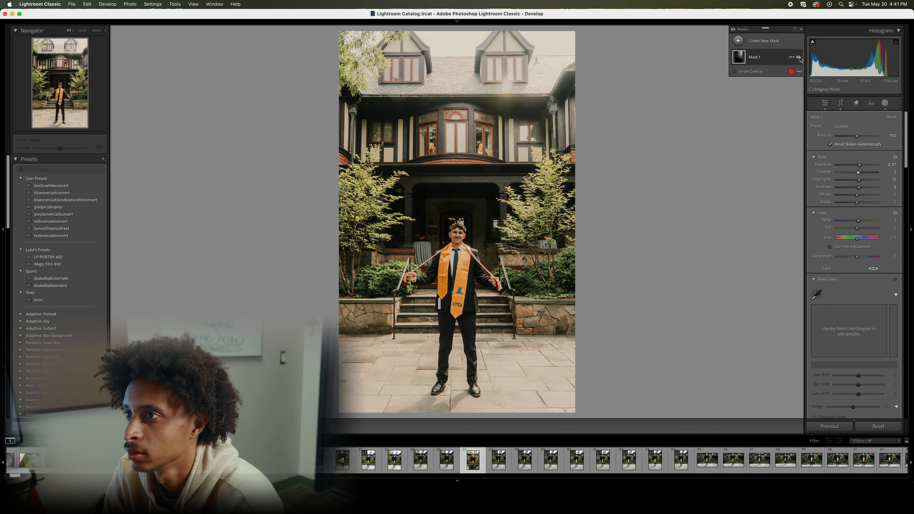
click(800, 57)
click(799, 58)
click(799, 58)
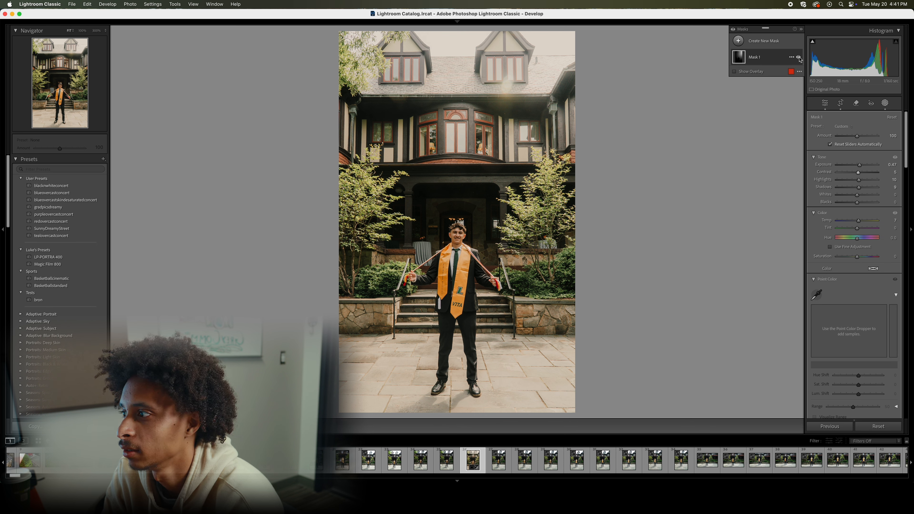
click(799, 58)
click(799, 58)
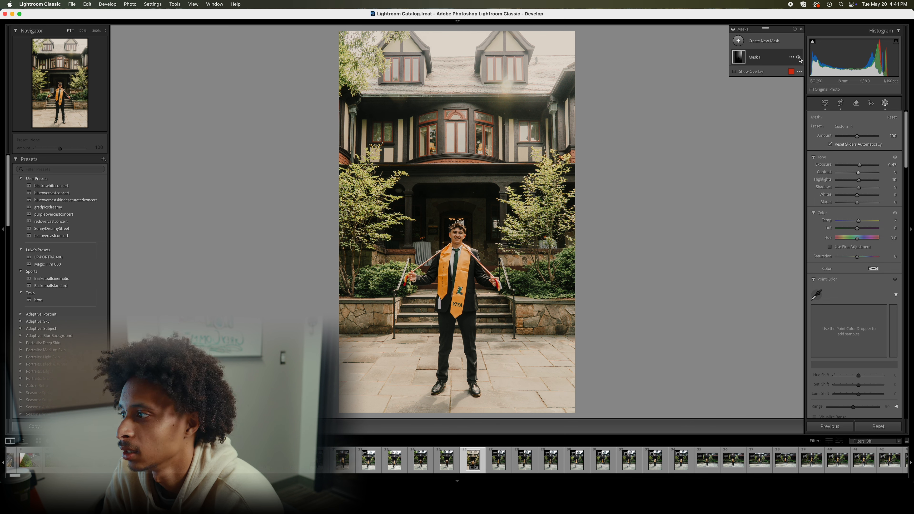
click(799, 58)
click(800, 58)
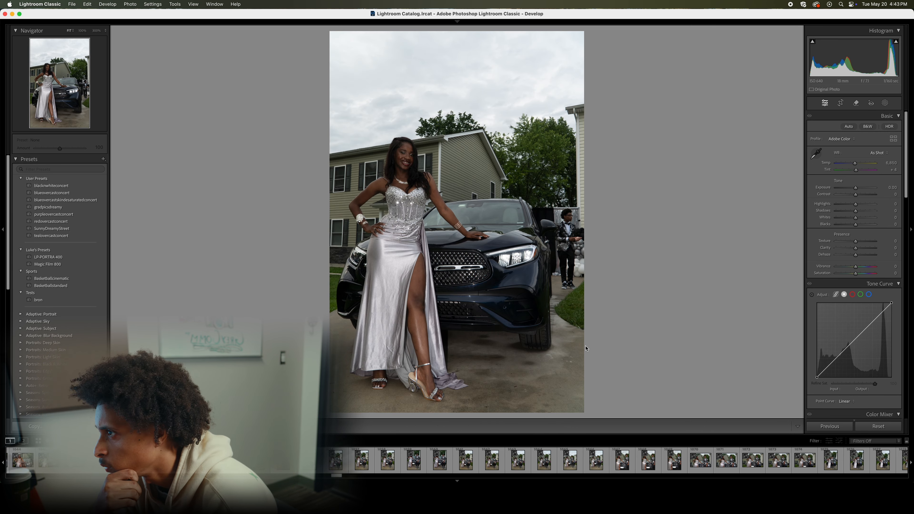
Compare the similar frames of the silver-dress portrait beside the car, examining the face and focus at 100%
key(Right)
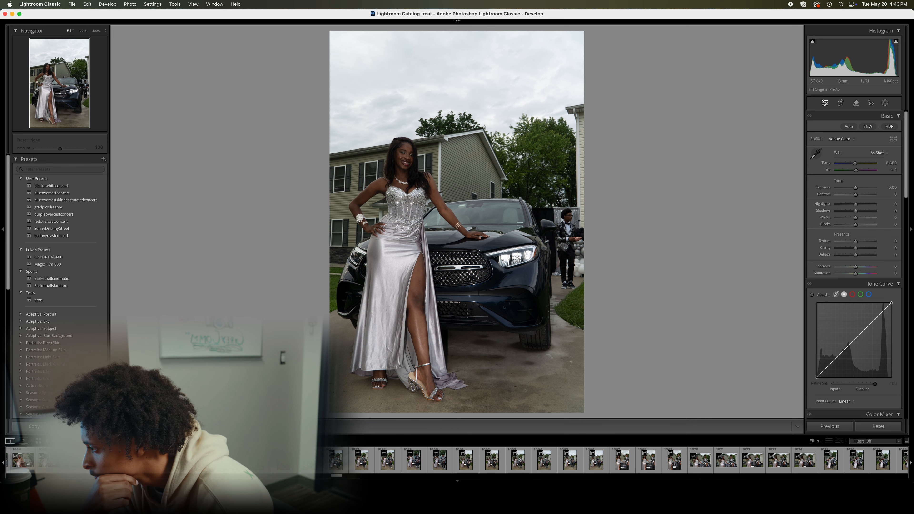
key(Right)
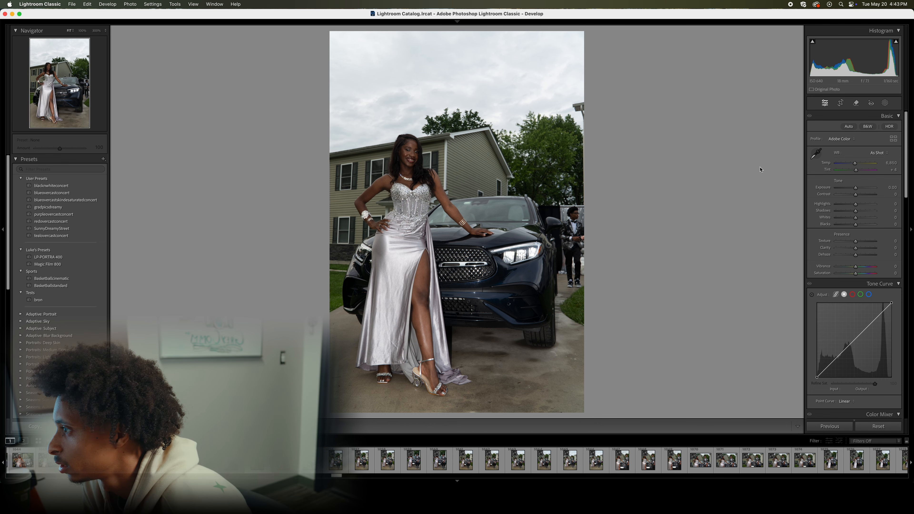
click(427, 176)
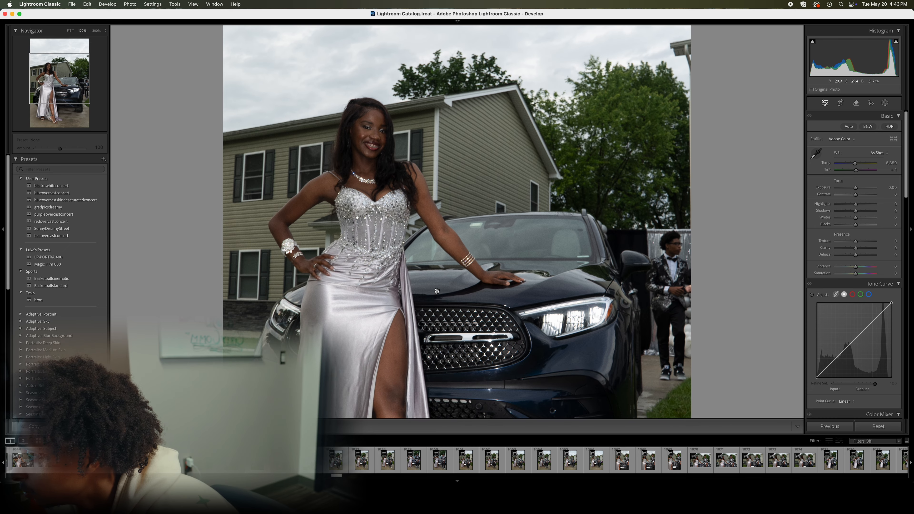
drag(395, 137, 397, 190)
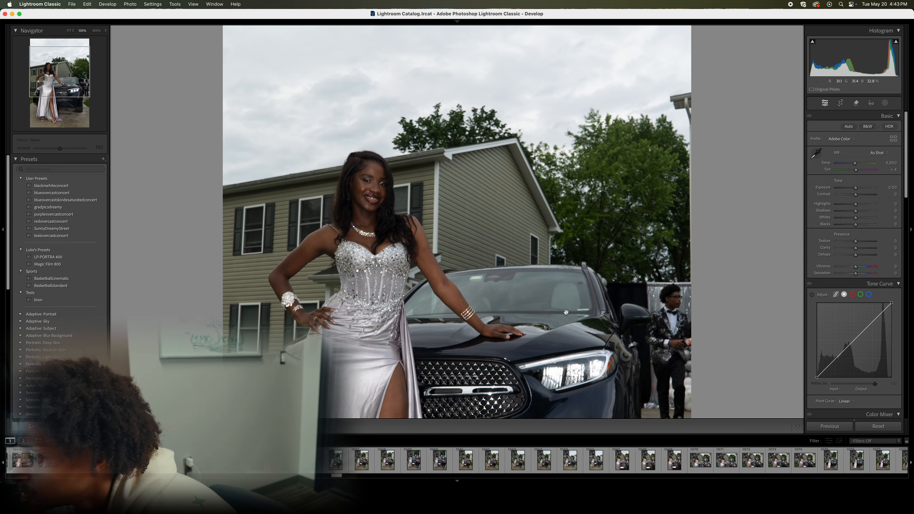
click(566, 312)
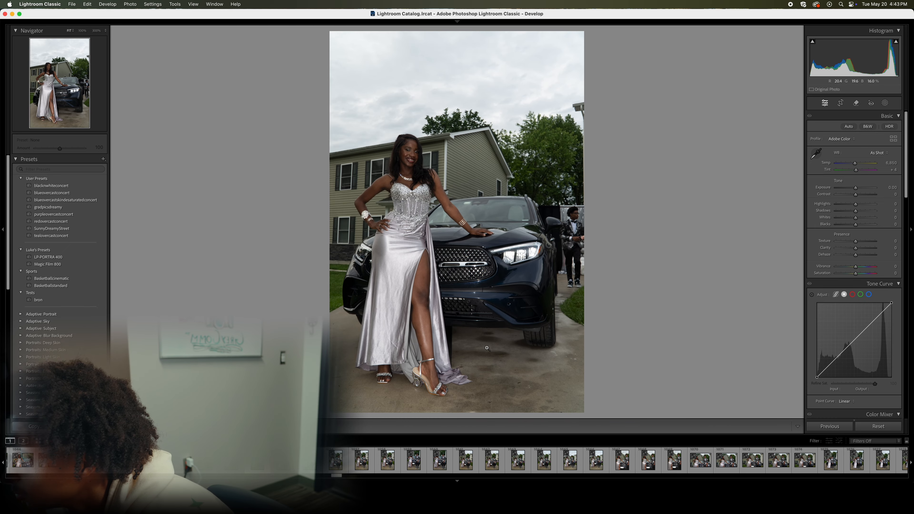
click(288, 461)
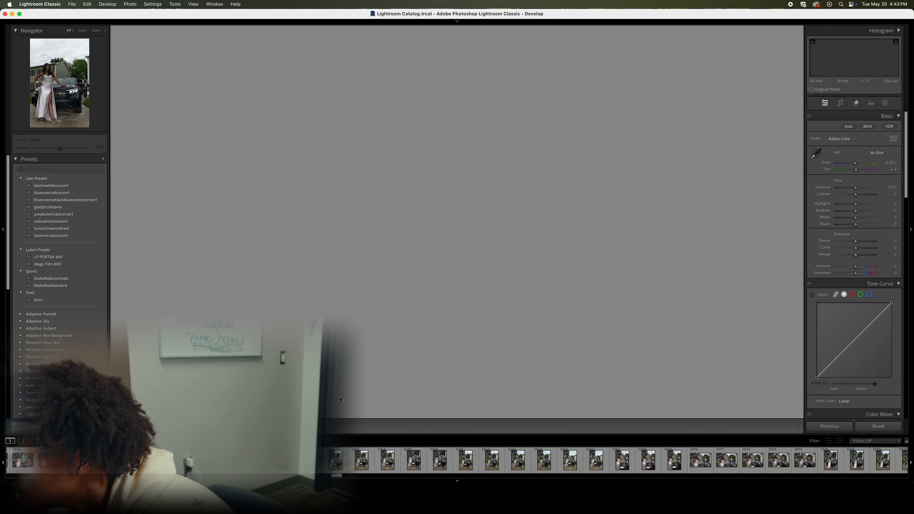
click(406, 152)
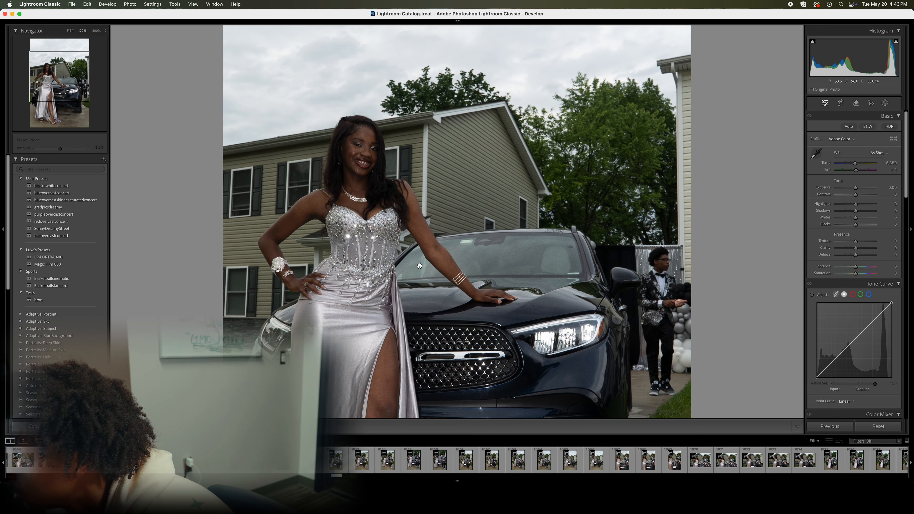
click(419, 266)
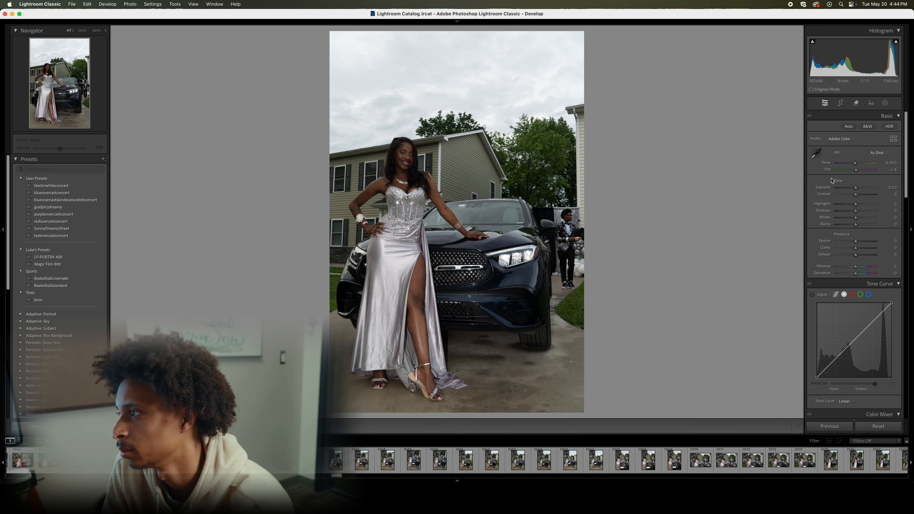
Set the prom portrait's exposure to about +0.45, contrast to about −28 and highlights to −51
drag(857, 190, 852, 201)
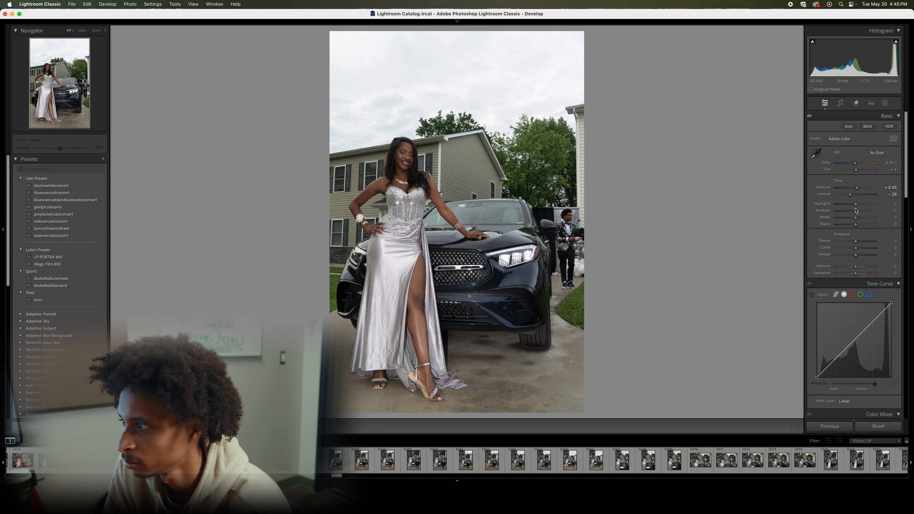
drag(858, 206, 844, 206)
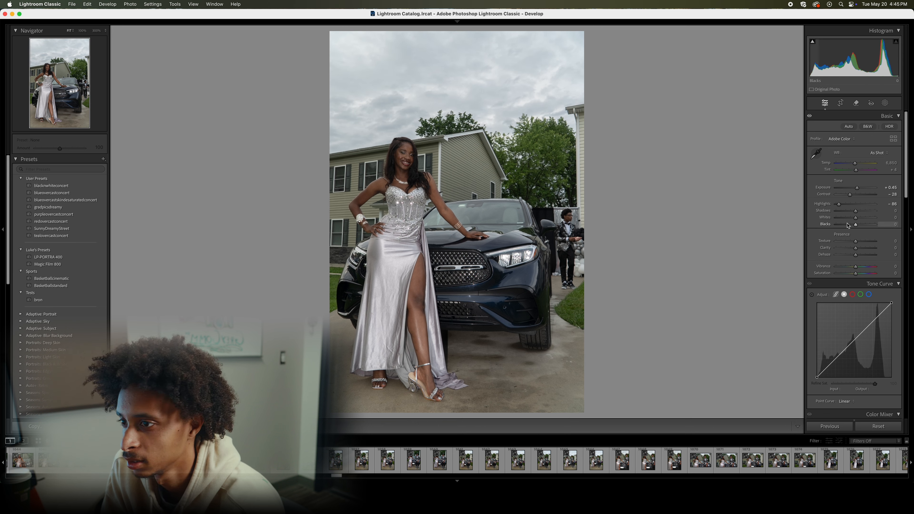
mouse_move(839, 204)
mouse_down()
mouse_move(856, 205)
mouse_move(840, 205)
mouse_move(847, 214)
mouse_up()
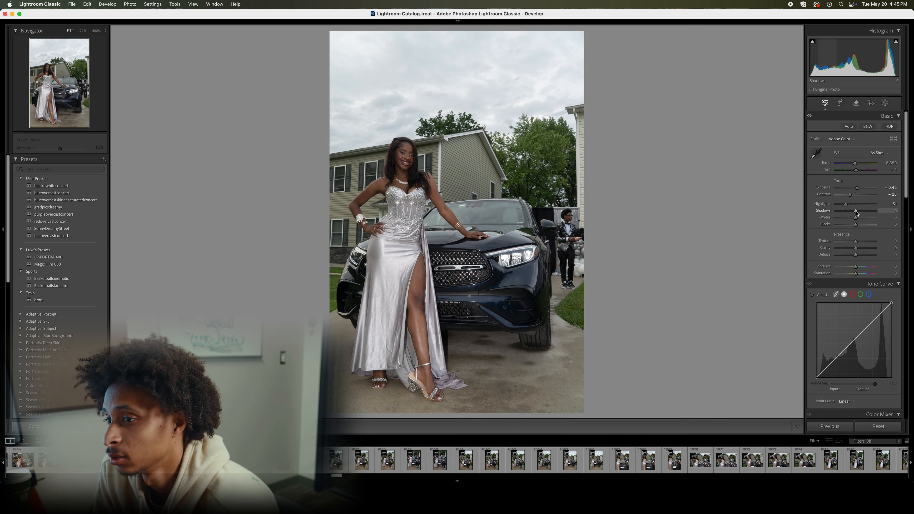
drag(857, 213, 873, 213)
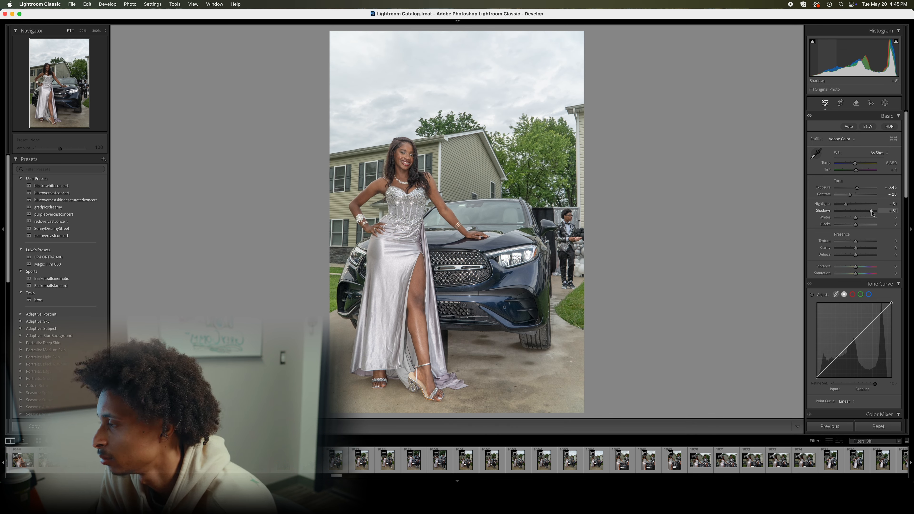
drag(873, 214, 860, 216)
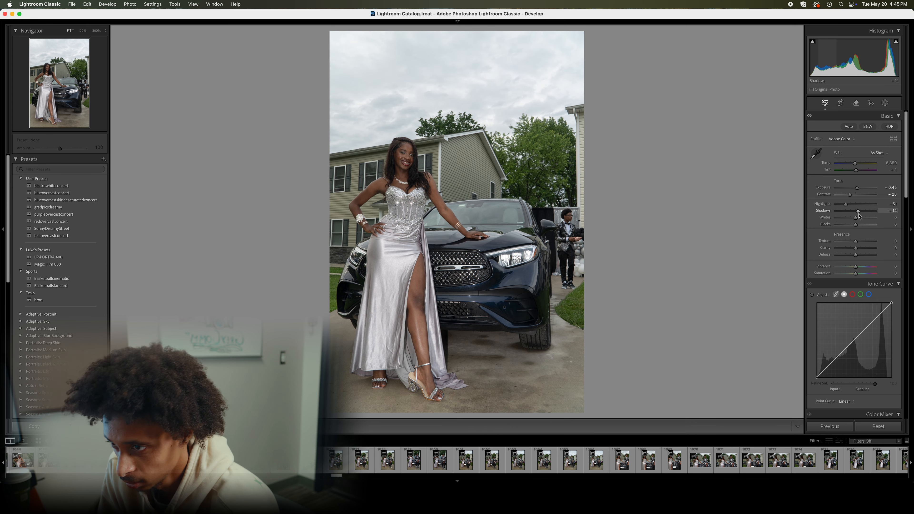
double_click(860, 215)
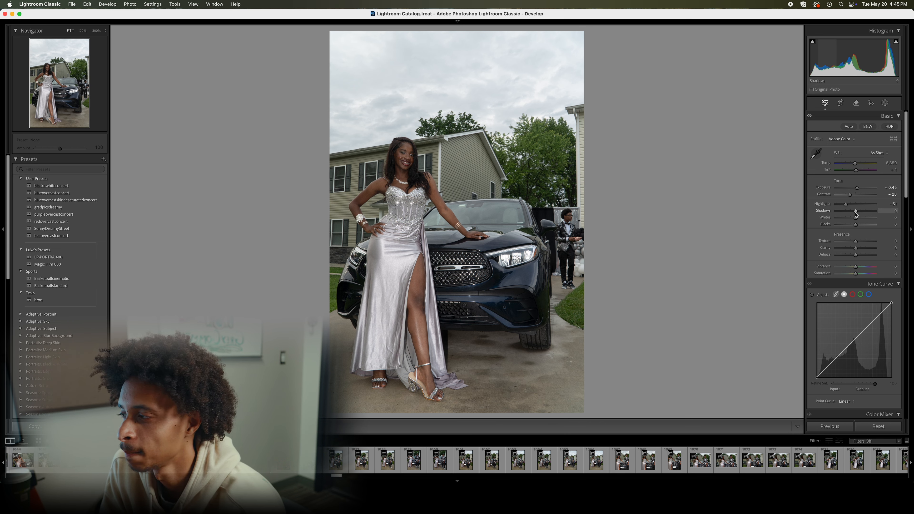
Lower the prom portrait's shadows to −14 and its whites to −2
drag(857, 215, 853, 216)
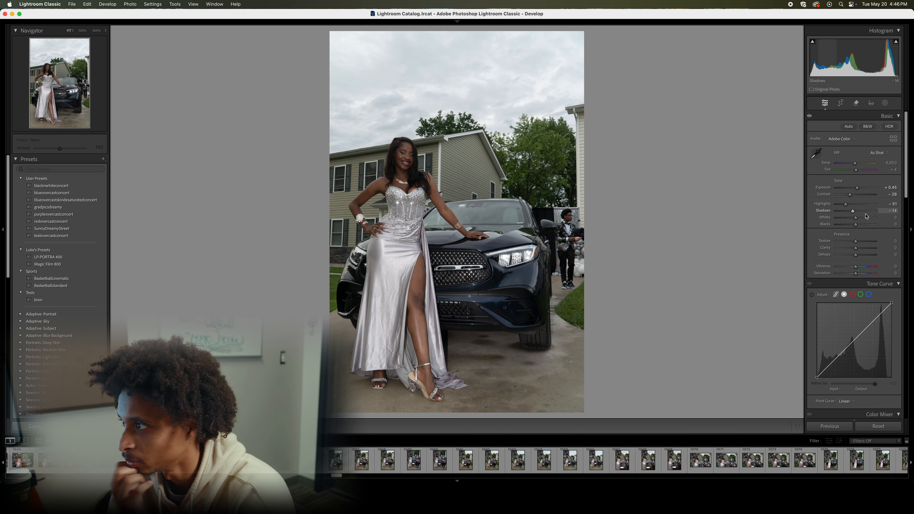
mouse_move(856, 218)
mouse_down()
mouse_move(848, 223)
mouse_move(856, 223)
mouse_up()
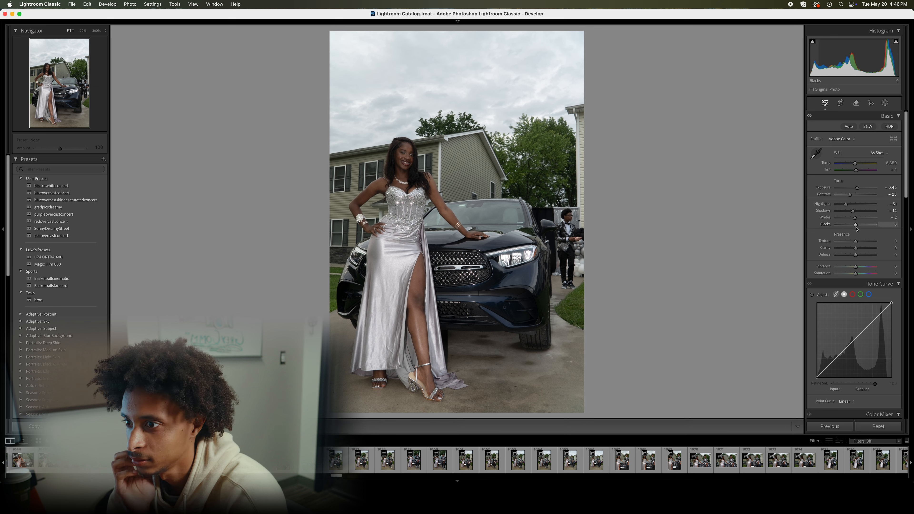
mouse_move(857, 225)
mouse_down()
mouse_move(871, 229)
mouse_move(848, 229)
mouse_move(858, 228)
mouse_up()
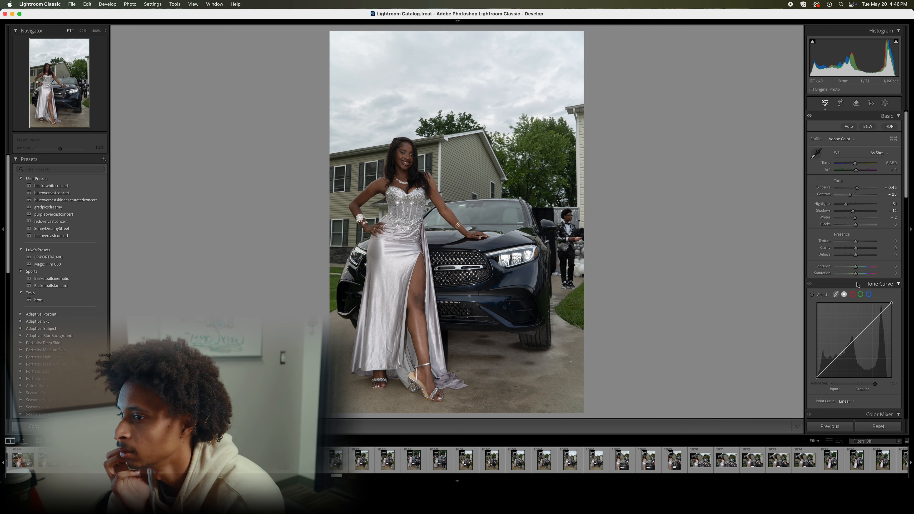
Shape the point curve with a lowered shadow point at about 61/53, a highlight anchor and a midpoint raised to about 117/133
scroll(824, 266, down, 2)
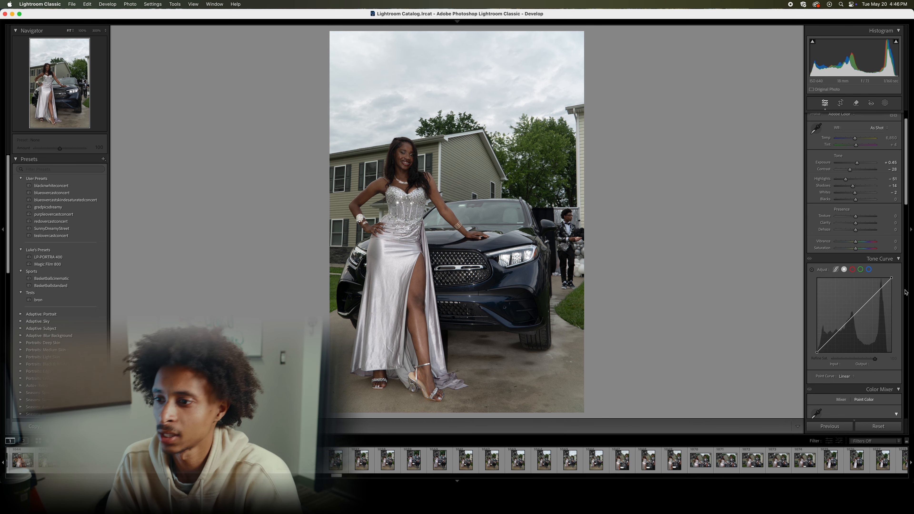
click(836, 334)
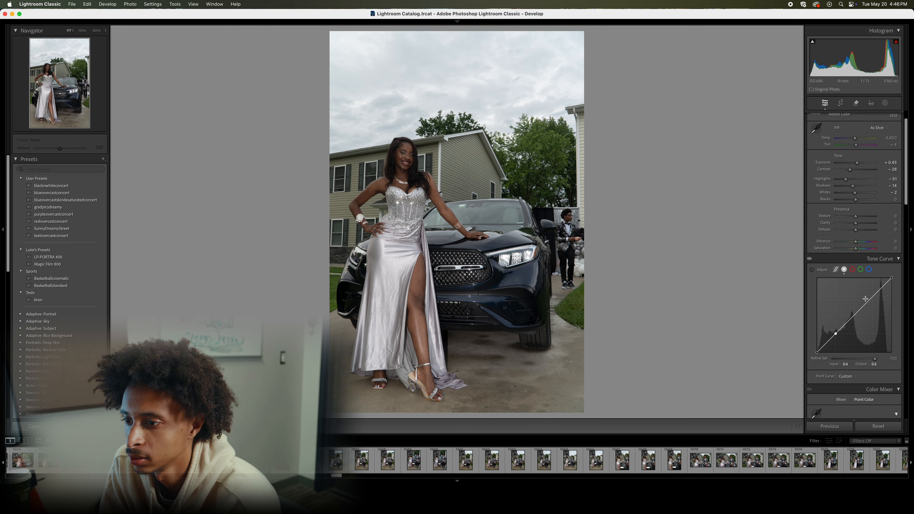
click(873, 296)
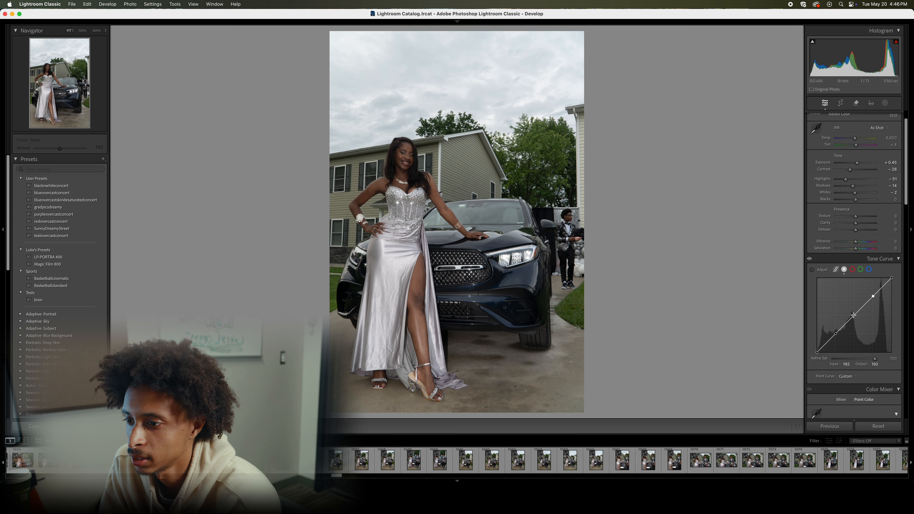
drag(835, 335, 834, 338)
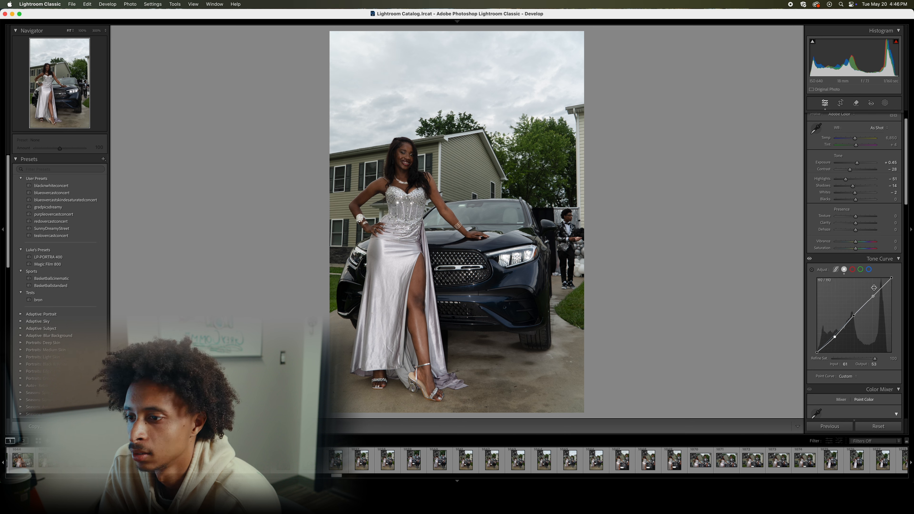
drag(873, 297, 852, 316)
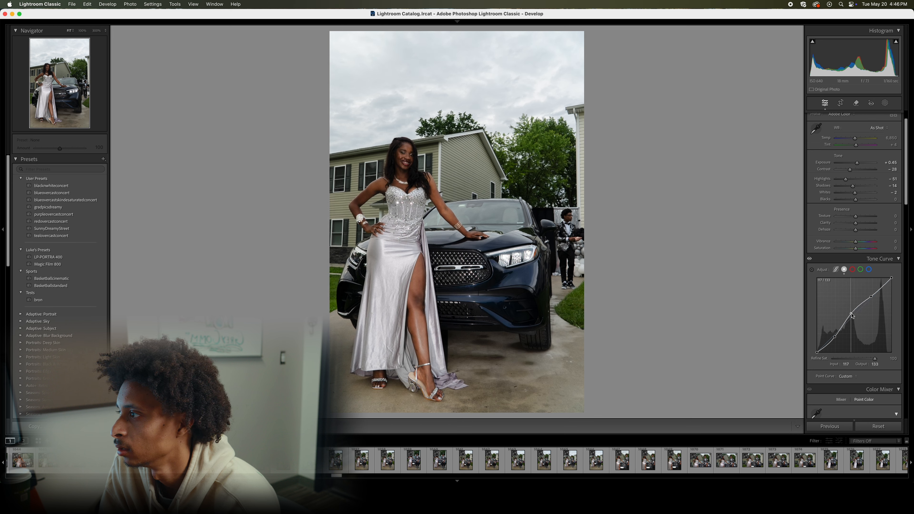
Refine the point curve with the midpoint at 119/133, the black point raised to 0/9 and the white point lowered to 251/243
drag(852, 315, 853, 317)
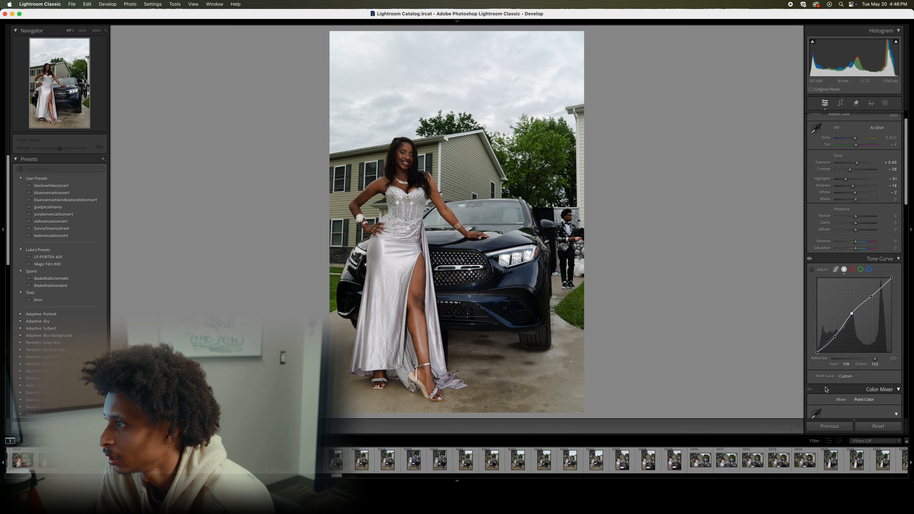
drag(818, 352, 818, 353)
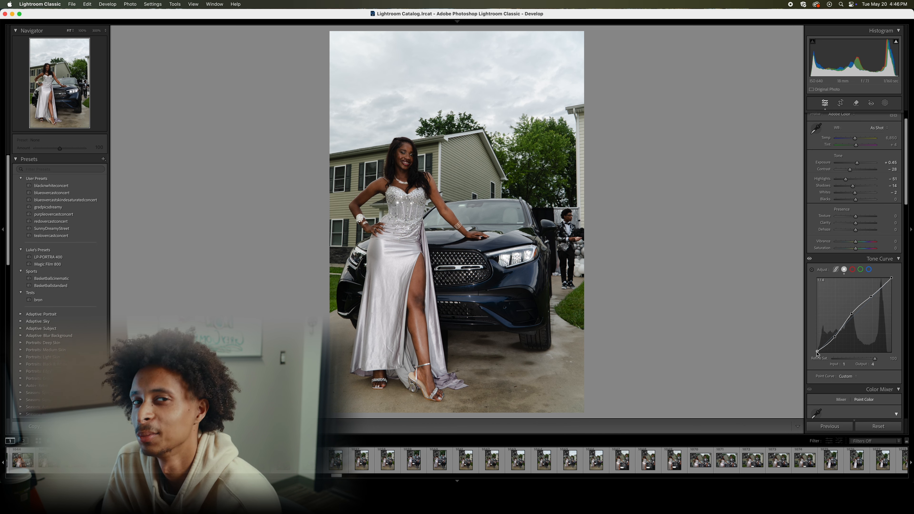
mouse_move(816, 351)
mouse_down()
mouse_move(813, 358)
mouse_move(803, 349)
mouse_move(808, 373)
mouse_move(813, 352)
mouse_up()
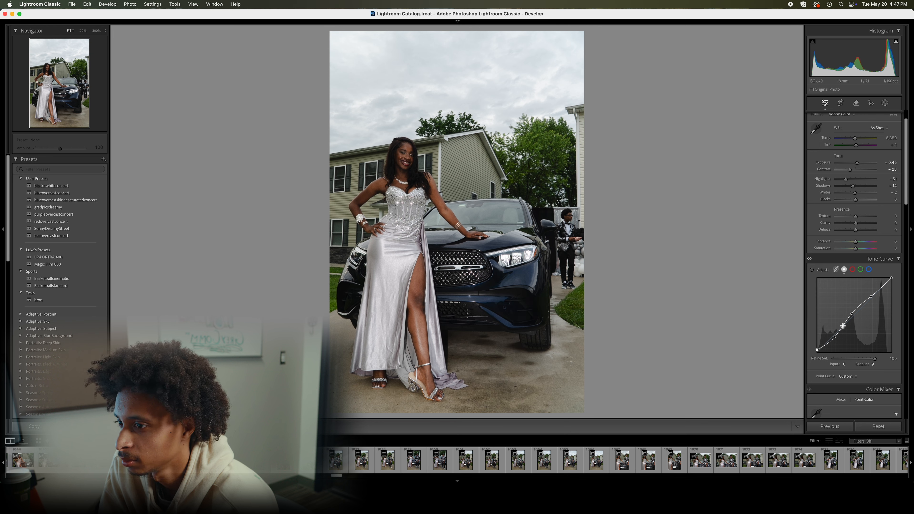
mouse_move(892, 280)
mouse_down()
mouse_move(893, 292)
mouse_move(890, 281)
mouse_up()
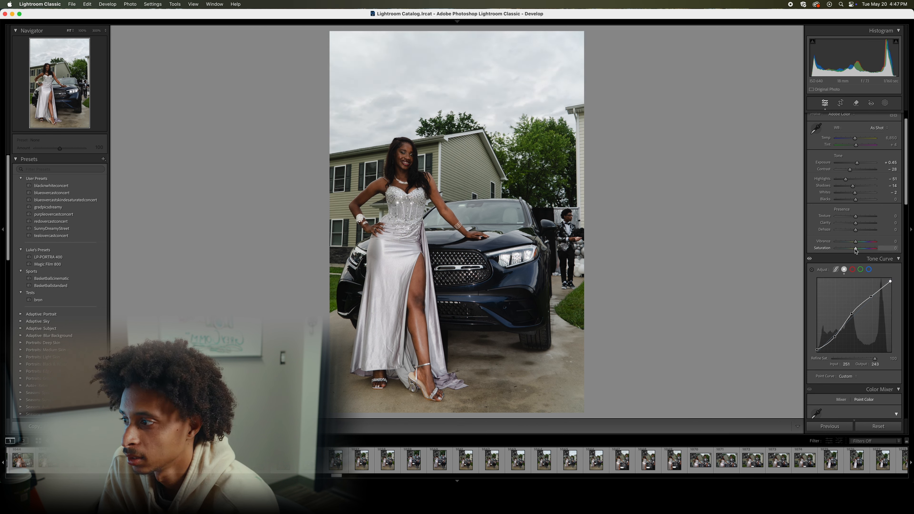
Set the prom portrait's saturation to −14 and its vibrance to about +35
drag(856, 250, 853, 251)
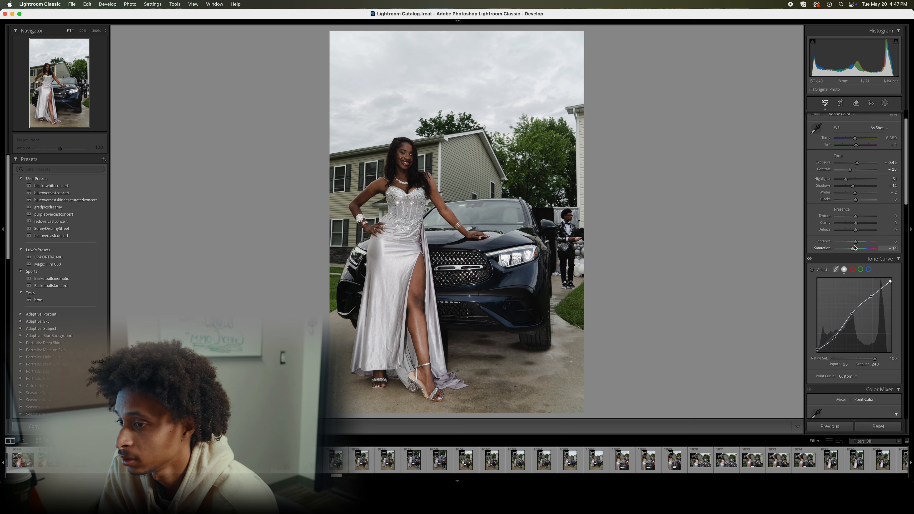
drag(861, 245, 866, 246)
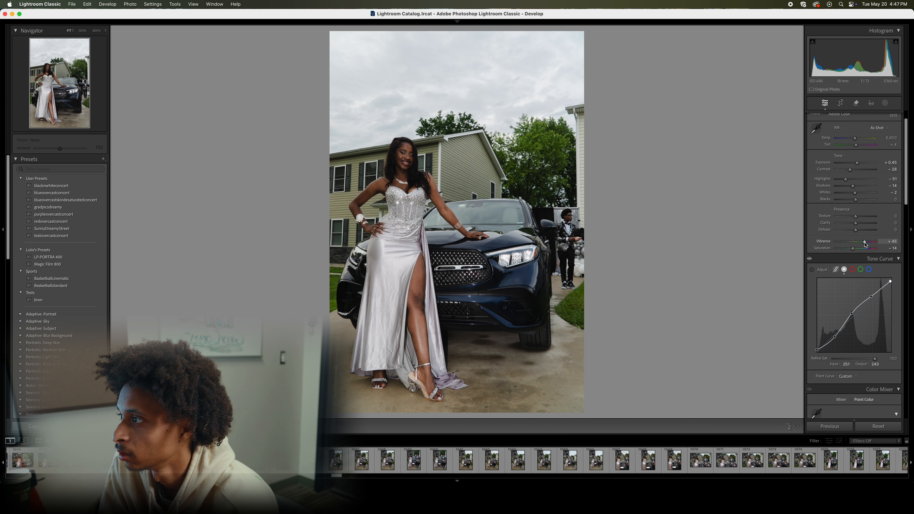
drag(866, 245, 863, 247)
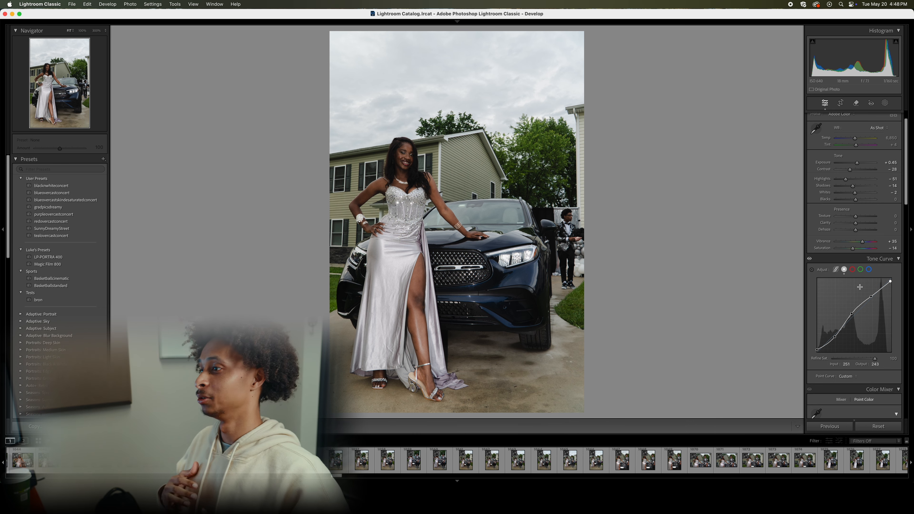
Look through the red, green and blue channel tone curves
scroll(894, 275, down, 4)
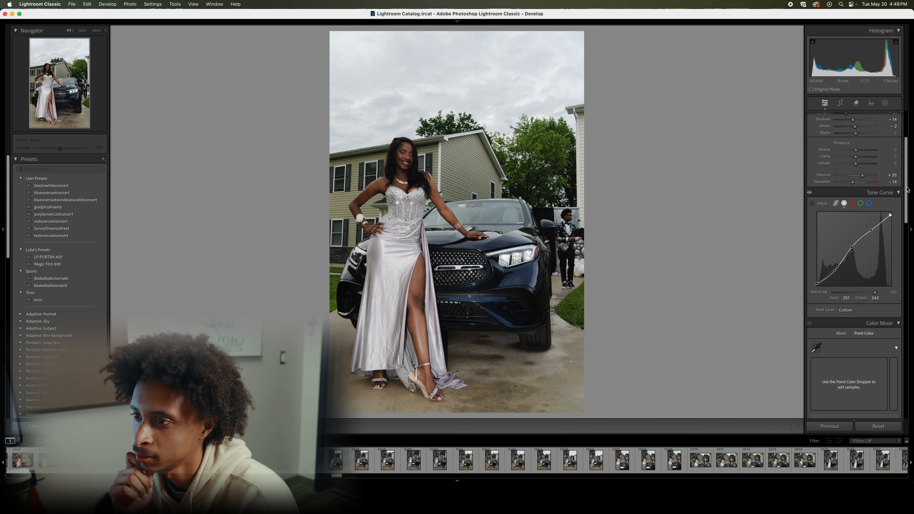
drag(906, 191, 906, 208)
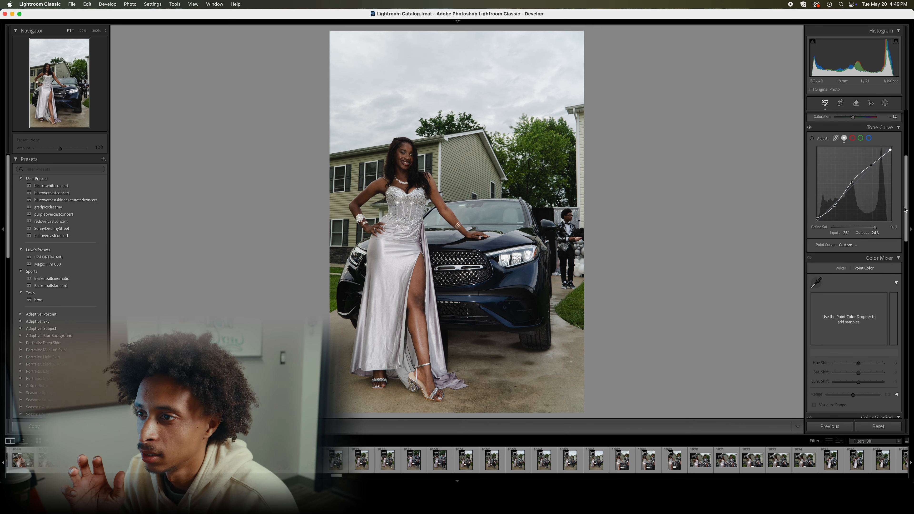
click(853, 139)
click(861, 139)
click(869, 139)
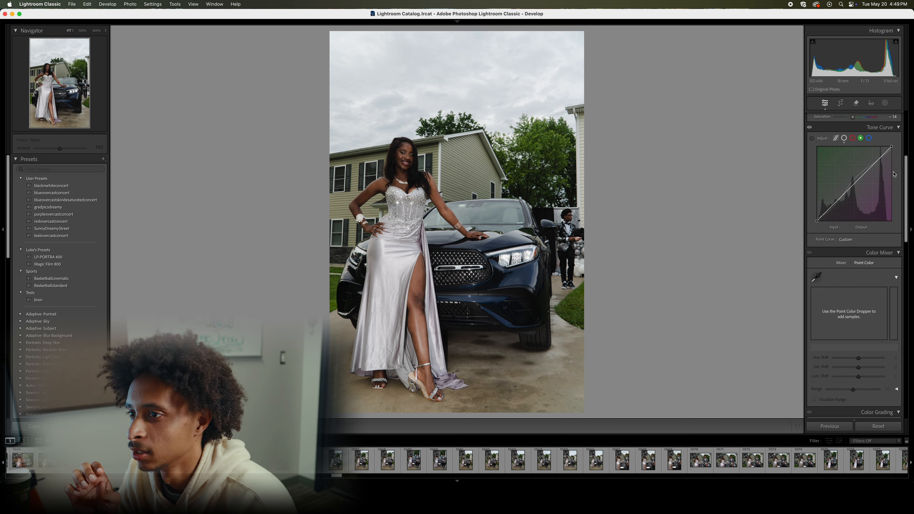
Tint the shadows a subtle teal with the shadows color grading wheel
drag(906, 183, 905, 252)
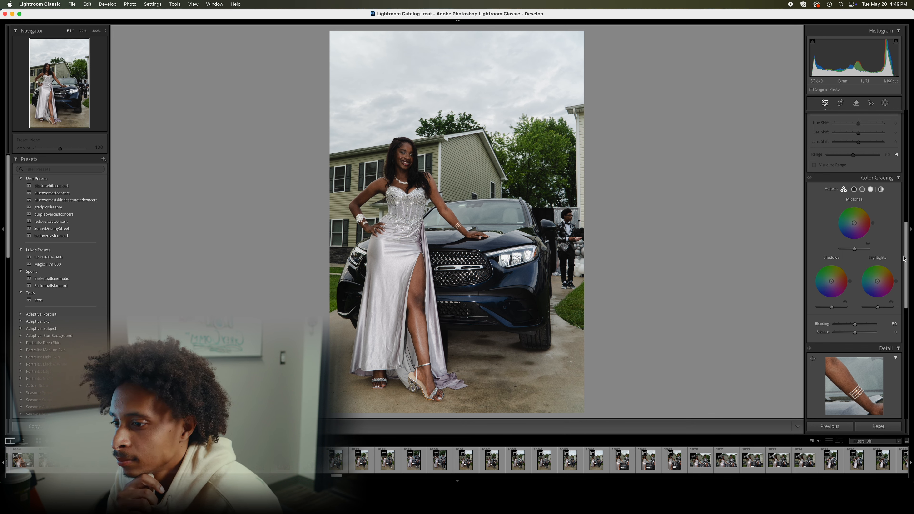
scroll(906, 258, down, 1)
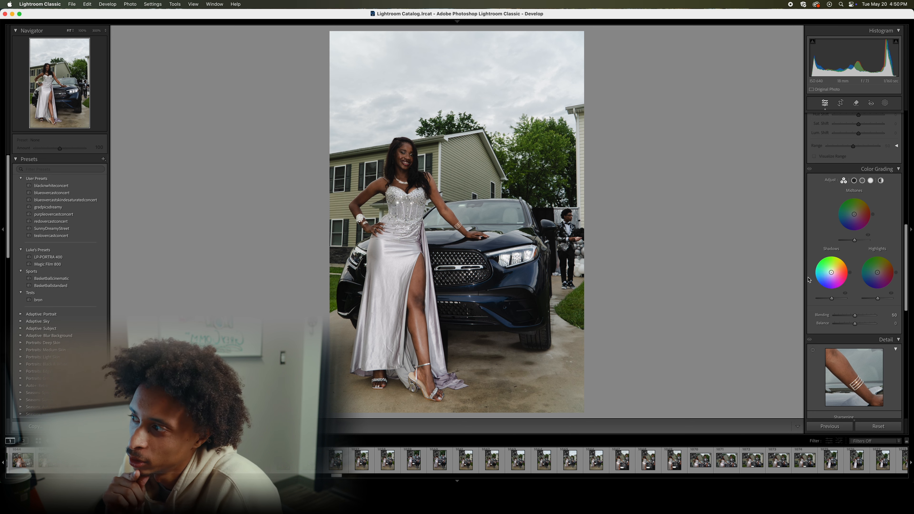
drag(821, 282, 832, 273)
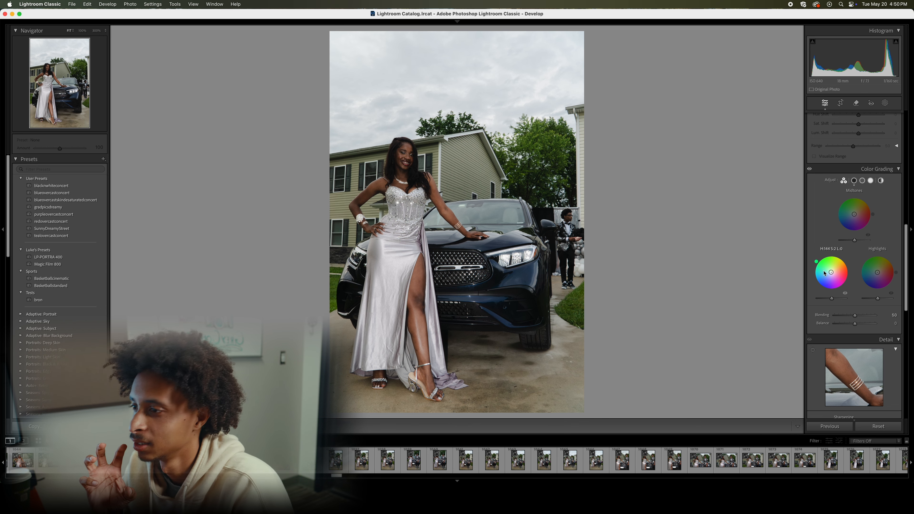
drag(832, 273, 829, 272)
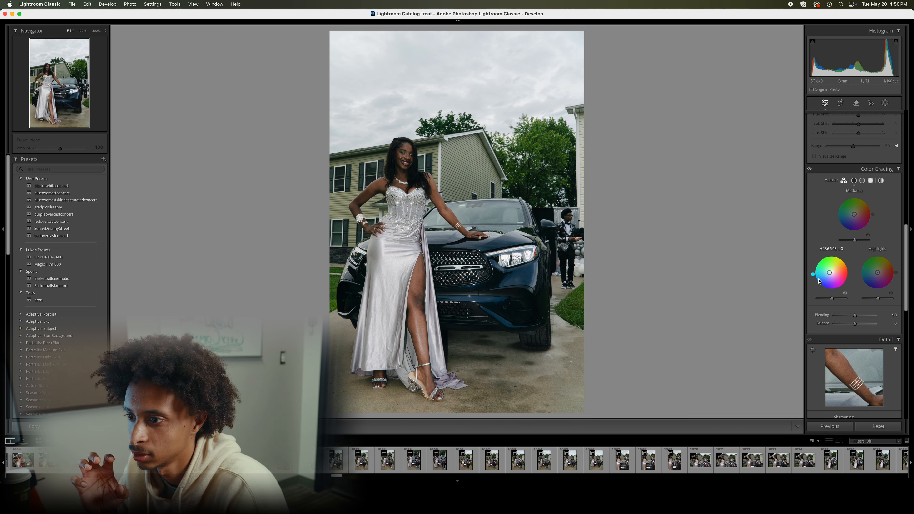
mouse_move(818, 260)
mouse_down()
mouse_move(813, 278)
mouse_move(819, 259)
mouse_up()
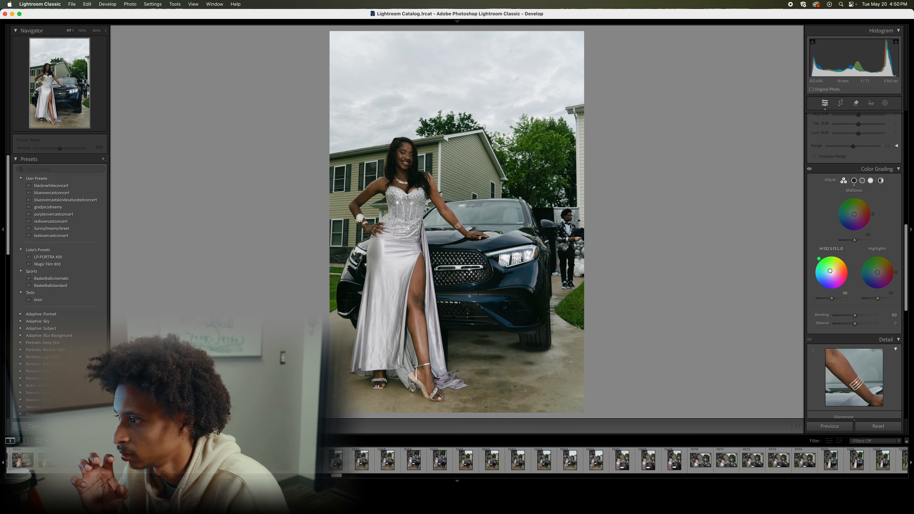
mouse_move(814, 267)
mouse_down()
mouse_move(813, 274)
mouse_move(830, 273)
mouse_up()
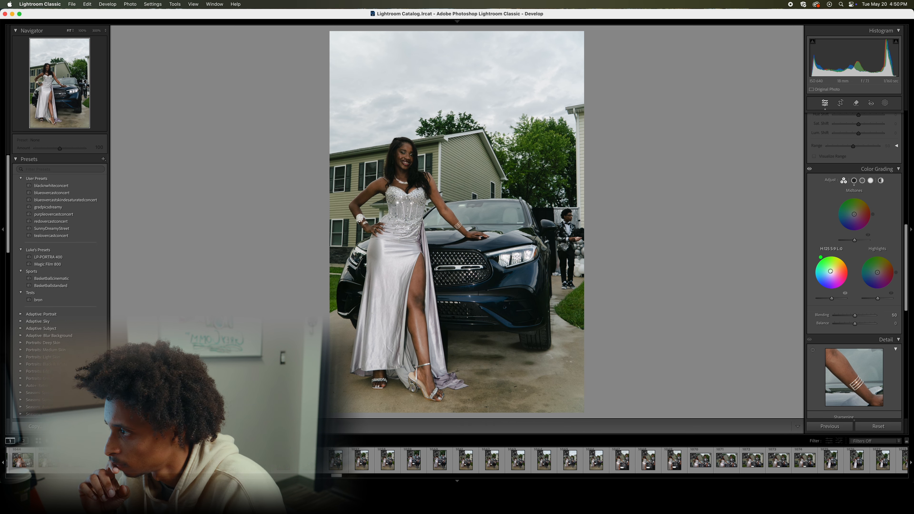
drag(814, 266, 813, 275)
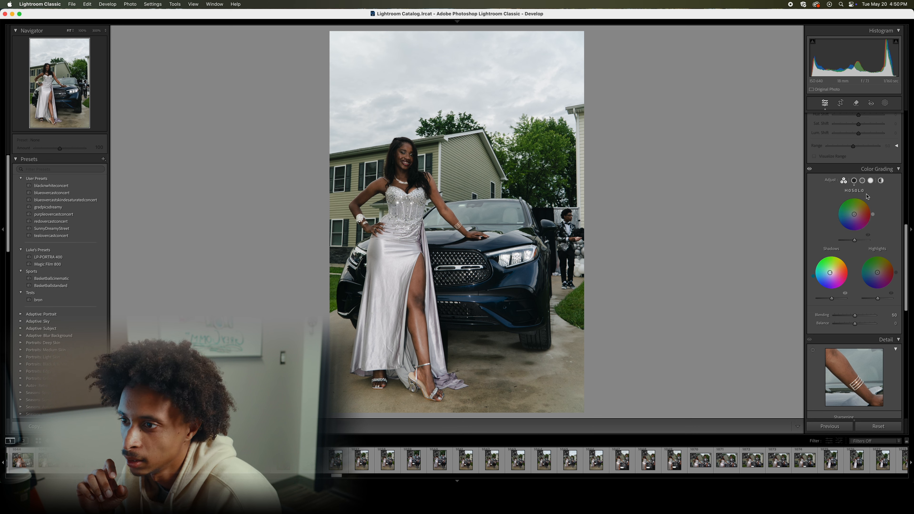
Tint the midtones a warm yellow at hue 44 and saturation 21, and switch the Color Mixer from Point Color to the HSL mixer
drag(854, 216, 857, 212)
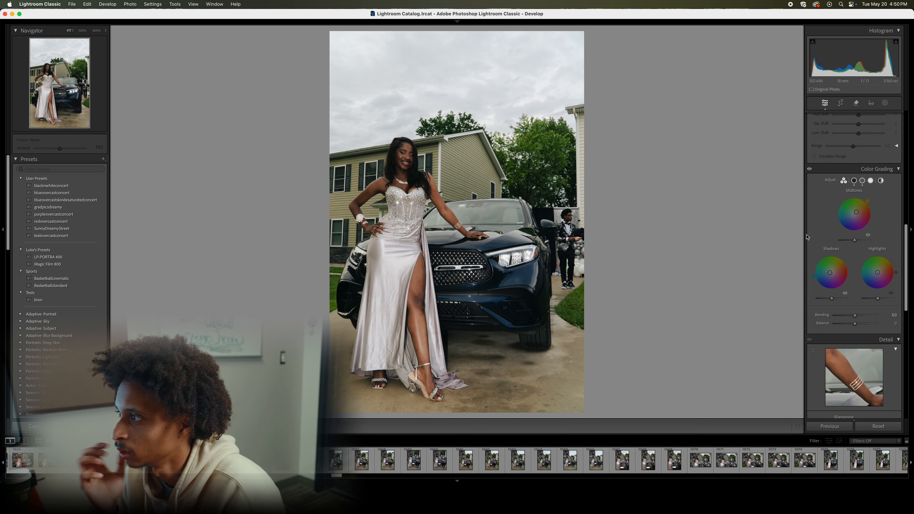
drag(867, 201, 869, 203)
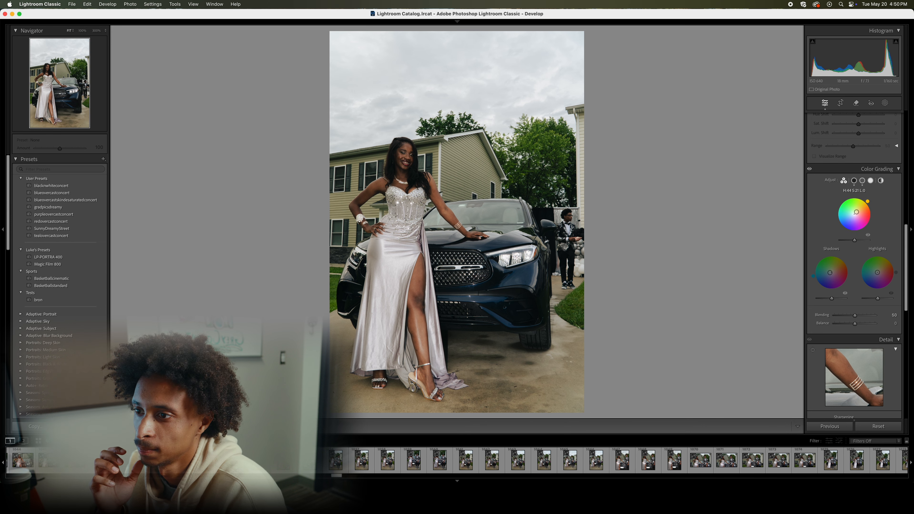
scroll(868, 203, down, 4)
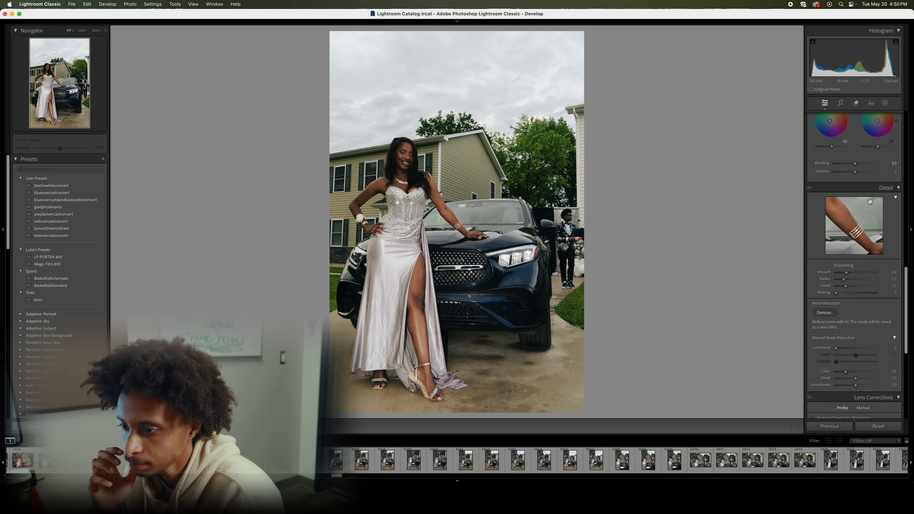
scroll(868, 202, up, 15)
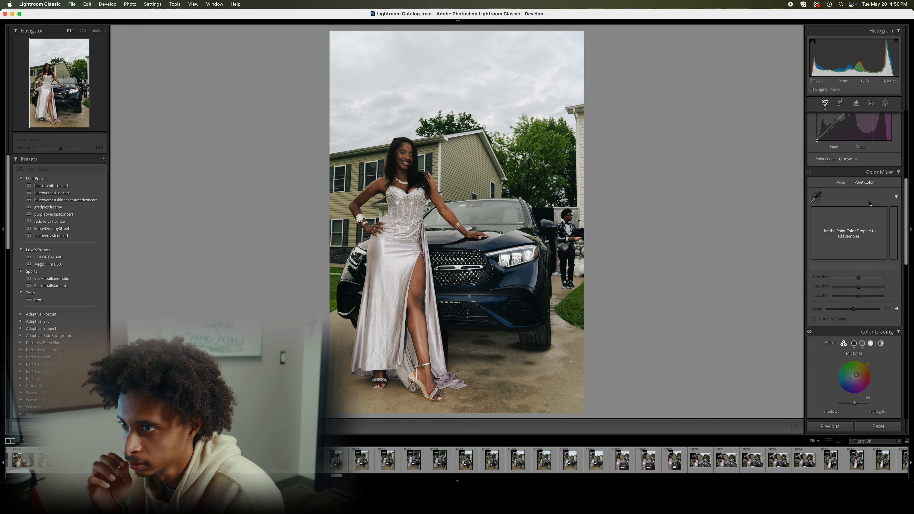
click(842, 183)
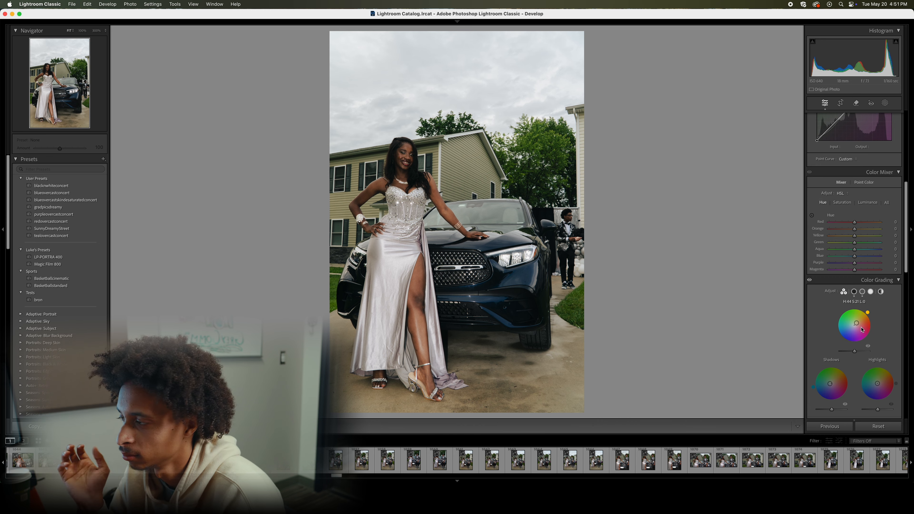
Tint the highlights a warm orange at hue 34 and saturation 17, with color grading blending at 77 and balance at about −8
scroll(880, 310, down, 3)
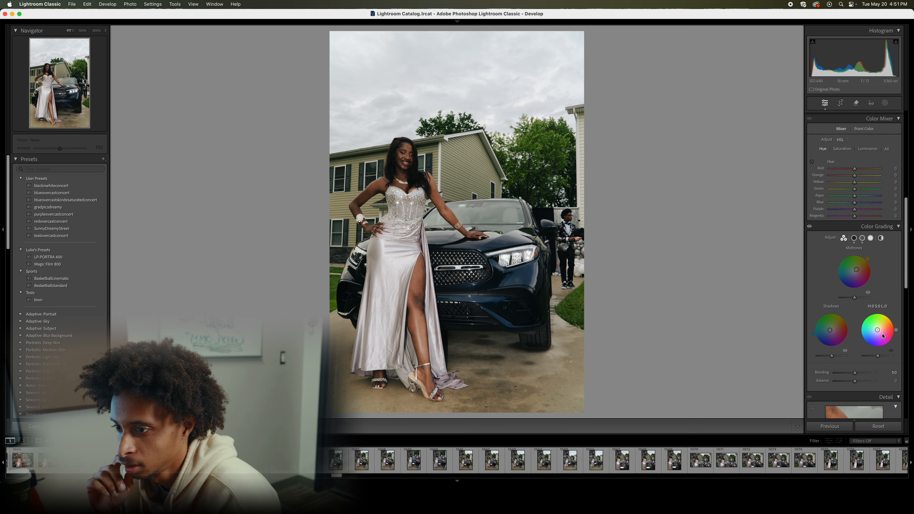
scroll(896, 291, down, 2)
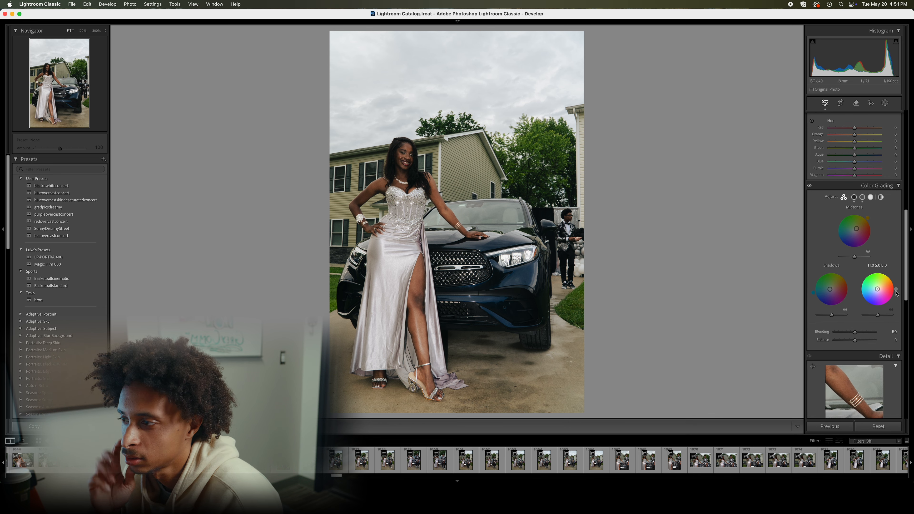
drag(878, 289, 879, 289)
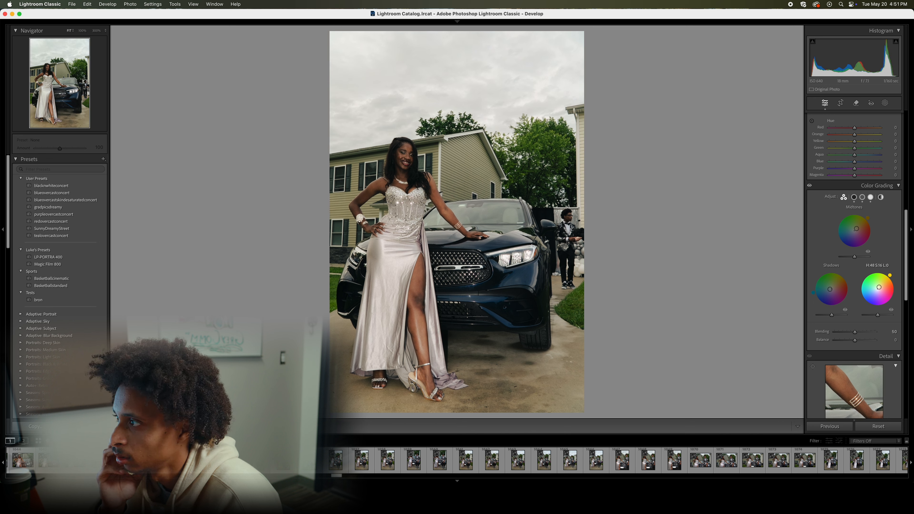
drag(879, 287, 875, 288)
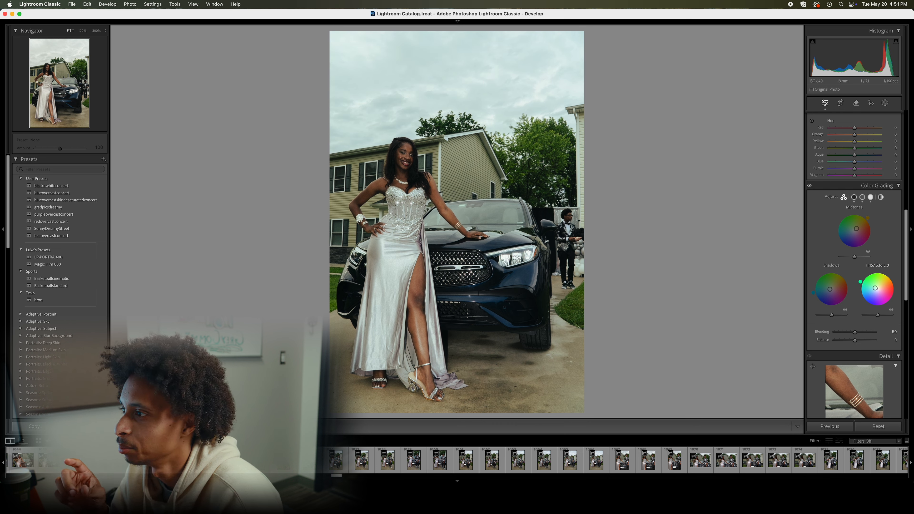
drag(875, 288, 878, 287)
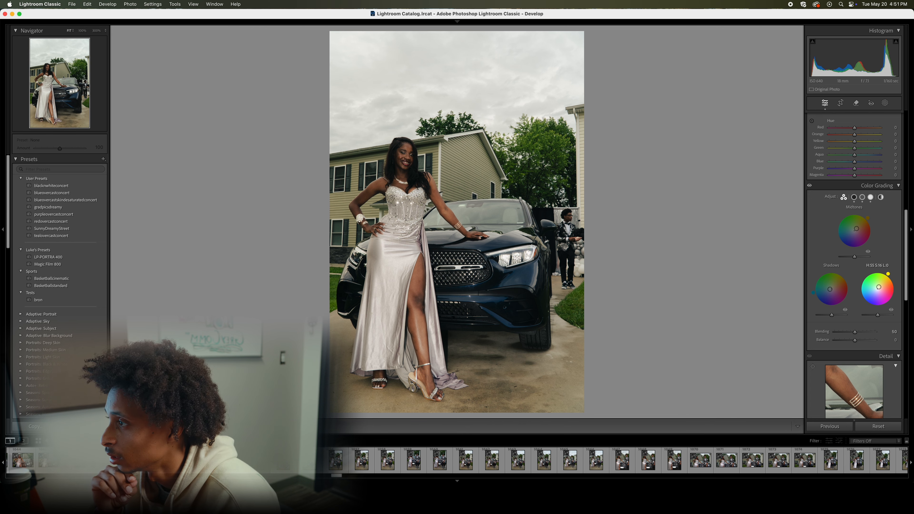
drag(878, 287, 879, 287)
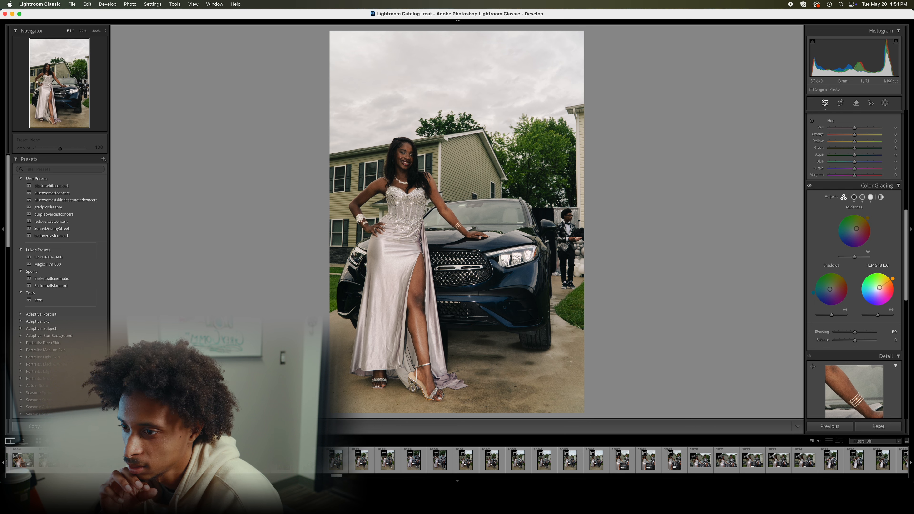
drag(880, 287, 879, 288)
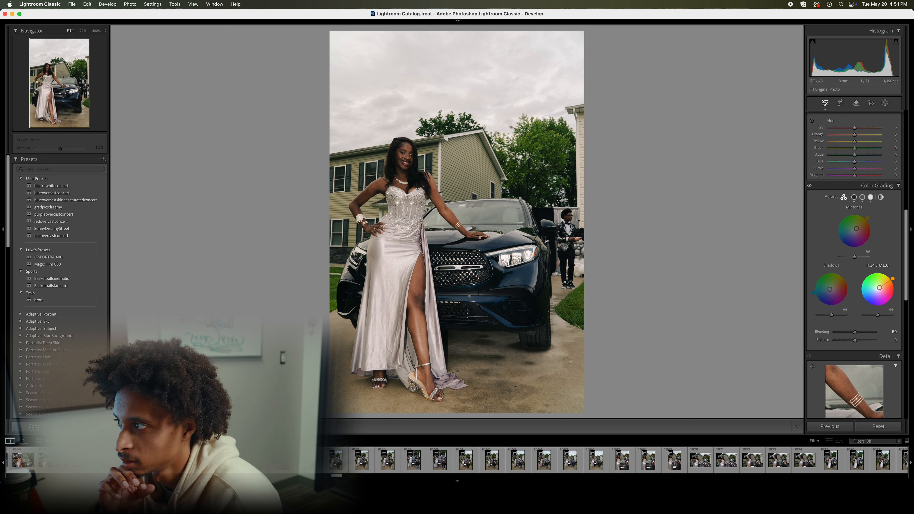
mouse_move(857, 334)
mouse_down()
mouse_move(873, 336)
mouse_move(852, 341)
mouse_move(880, 339)
mouse_move(845, 344)
mouse_move(866, 342)
mouse_move(855, 342)
mouse_up()
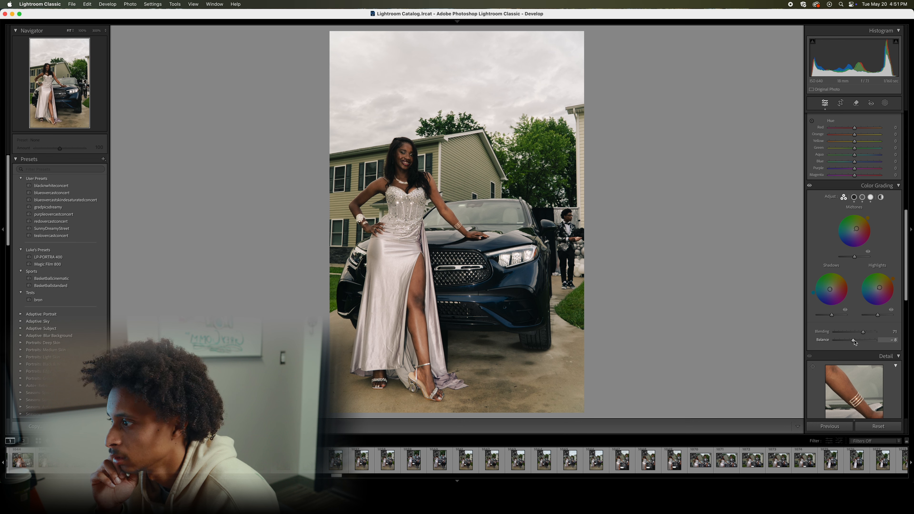
Add an anchor point at 55/55 in the shadows of the red channel tone curve
scroll(873, 355, up, 3)
scroll(873, 355, up, 10)
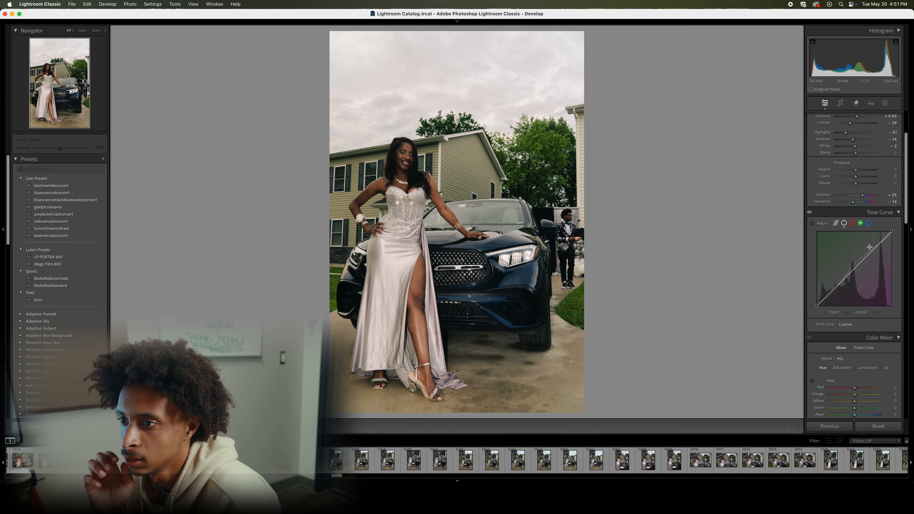
click(854, 224)
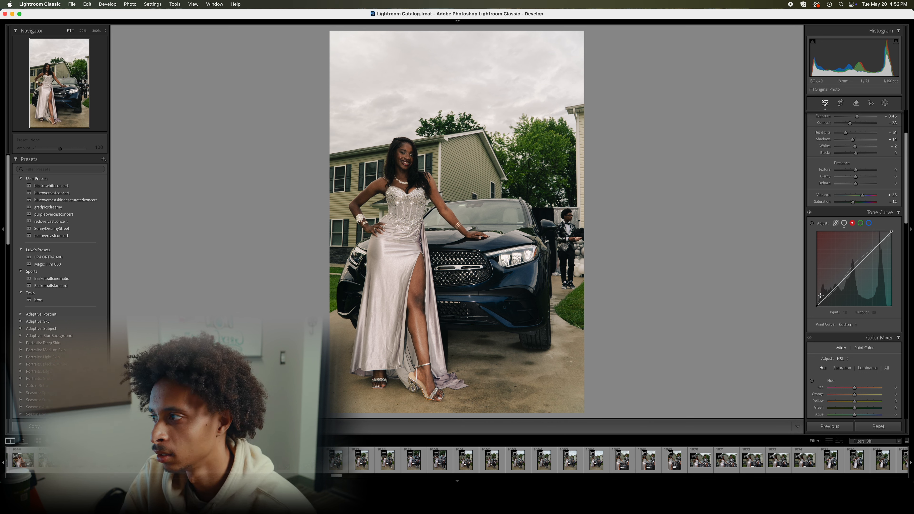
click(833, 290)
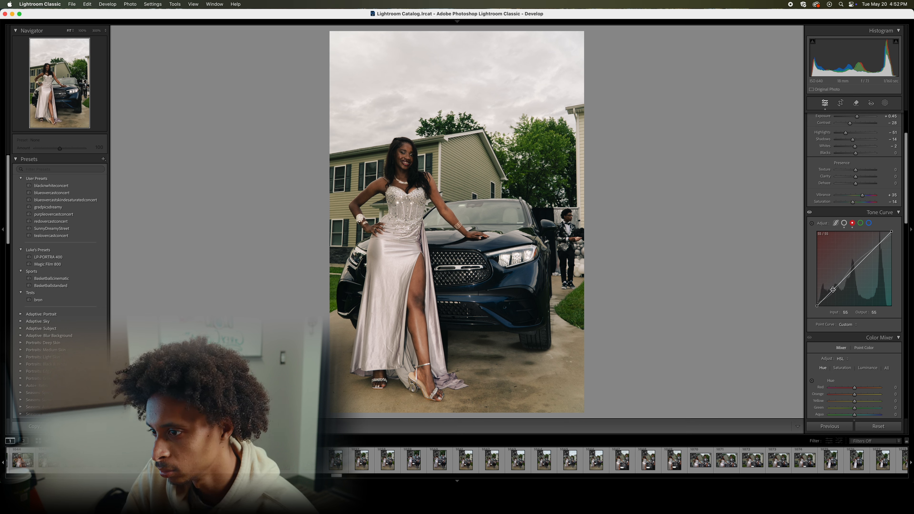
scroll(833, 352, down, 8)
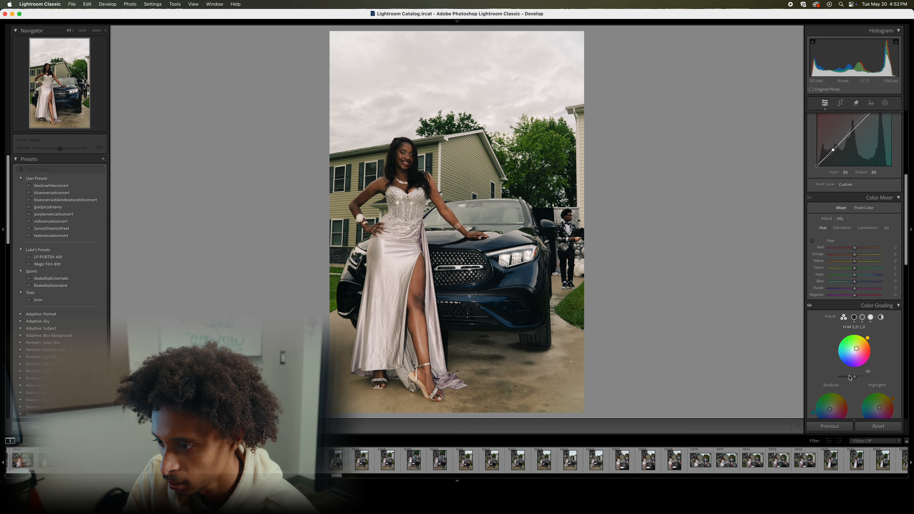
scroll(835, 223, up, 3)
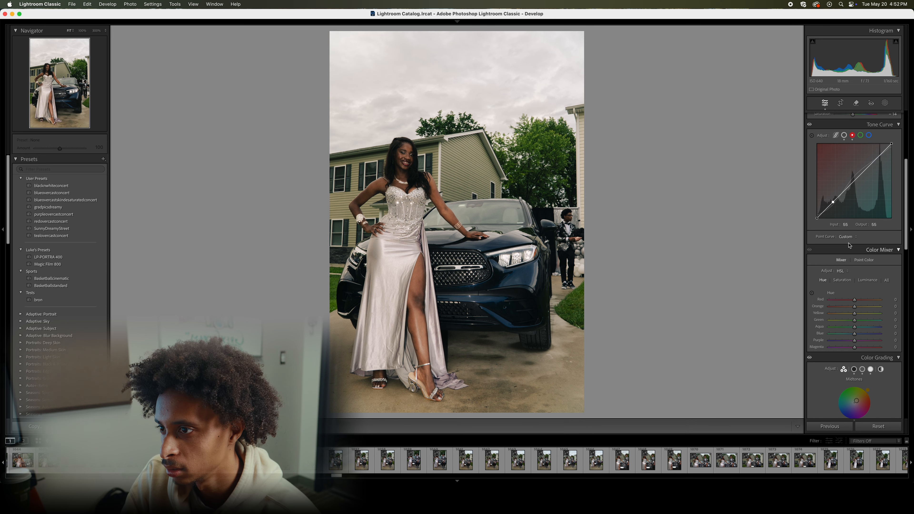
Lower the red curve's shadow anchor to 55/53 and lift its black point to output 2
drag(833, 203, 833, 205)
scroll(833, 205, up, 2)
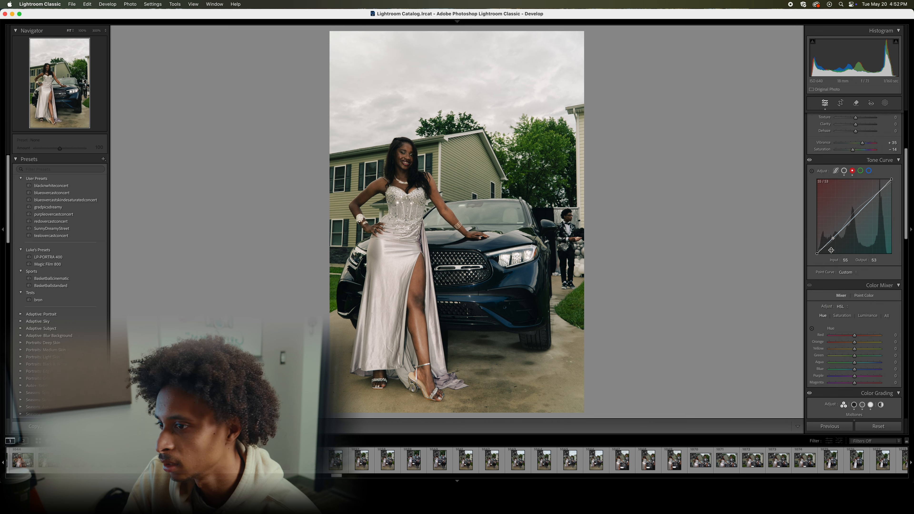
drag(817, 253, 818, 258)
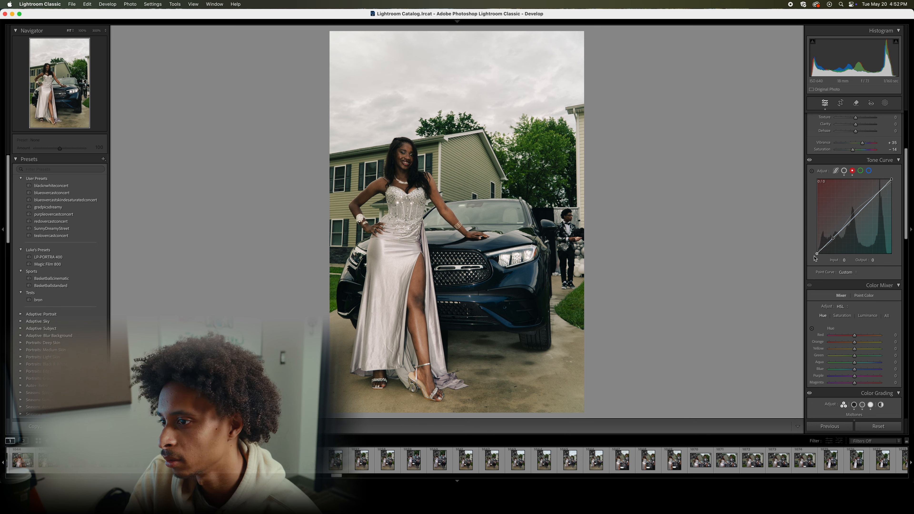
drag(816, 257, 815, 256)
scroll(831, 276, up, 3)
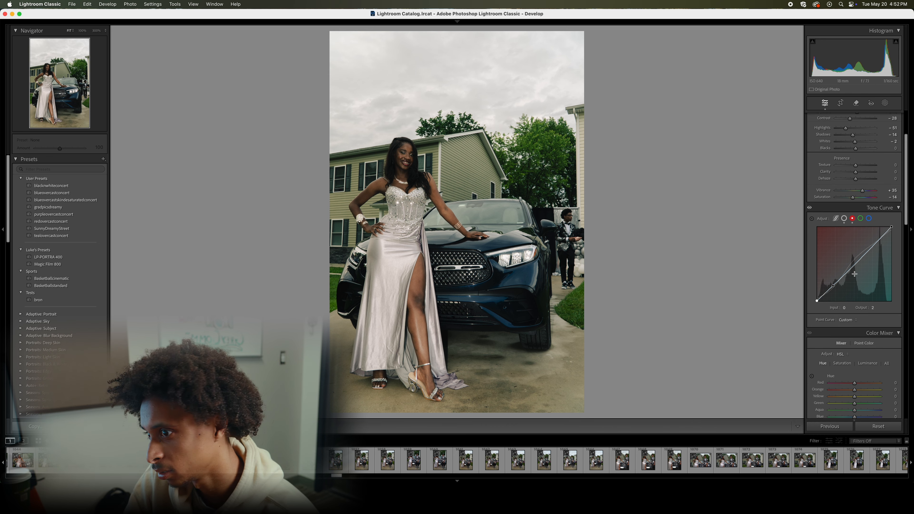
Add a highlight anchor at about 210/208 to the red curve and pull its midtones down slightly to 137/134
drag(877, 243, 880, 243)
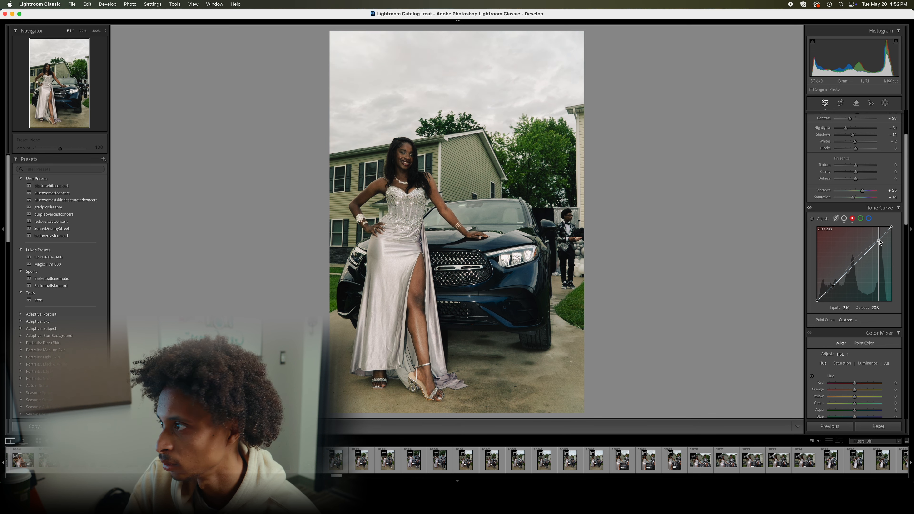
click(861, 260)
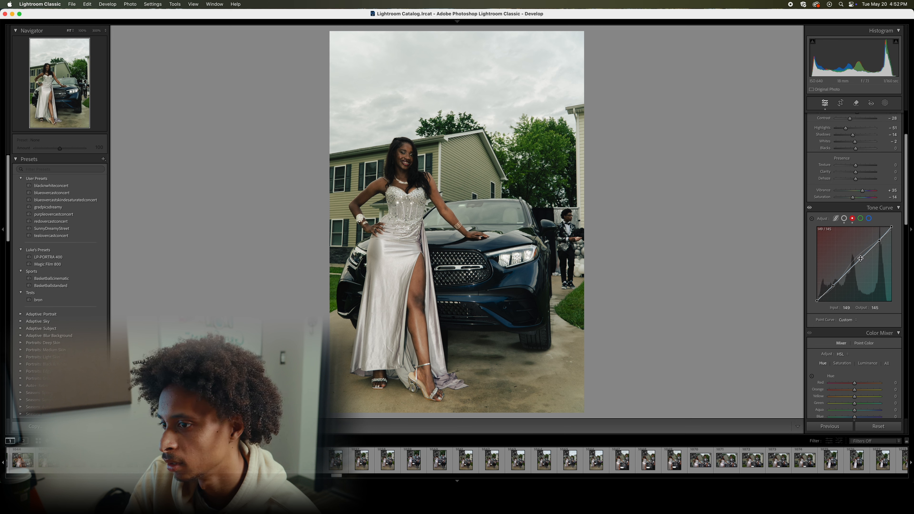
click(881, 242)
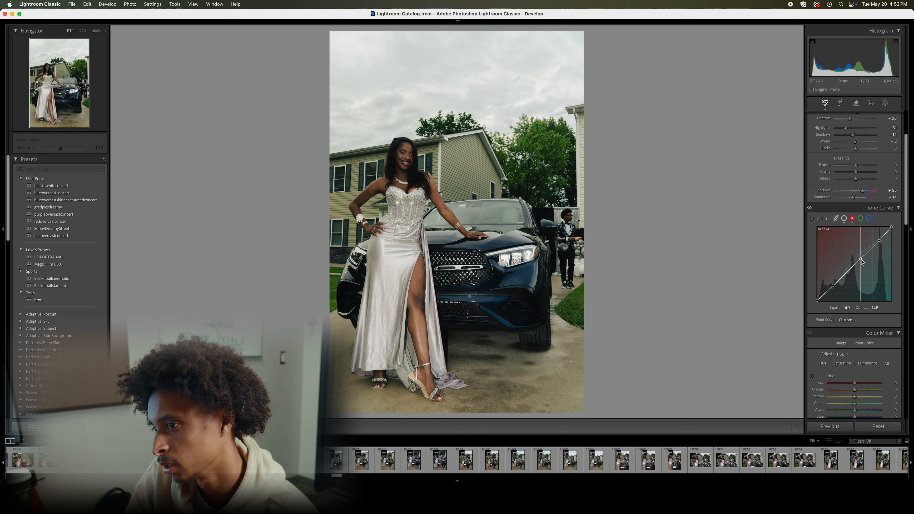
drag(860, 260, 858, 264)
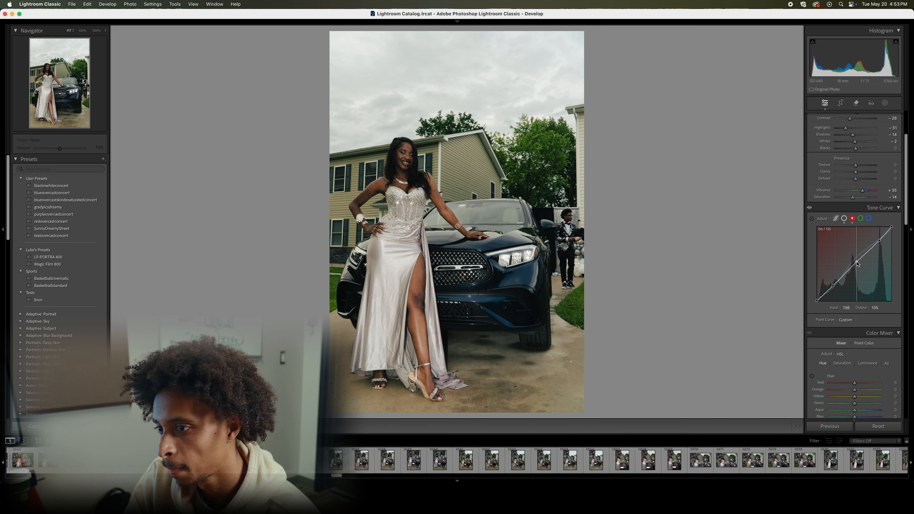
drag(859, 265, 859, 265)
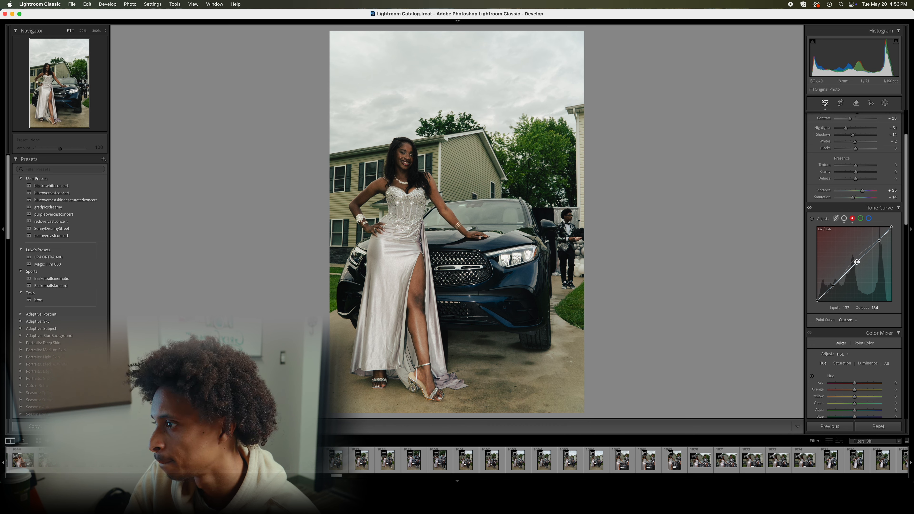
Lower the red curve's highlight anchor to about 215/207 and switch the tone curve to the green channel
click(876, 244)
click(881, 240)
drag(881, 242, 882, 244)
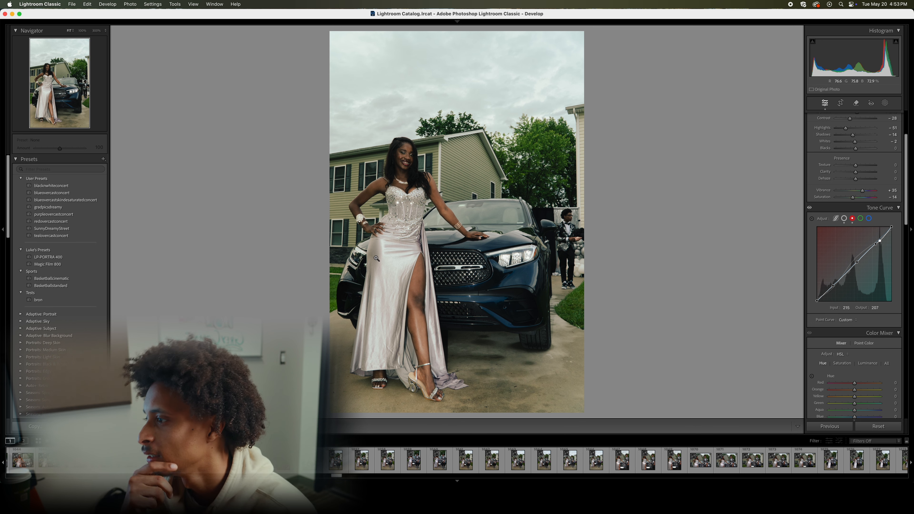
click(860, 218)
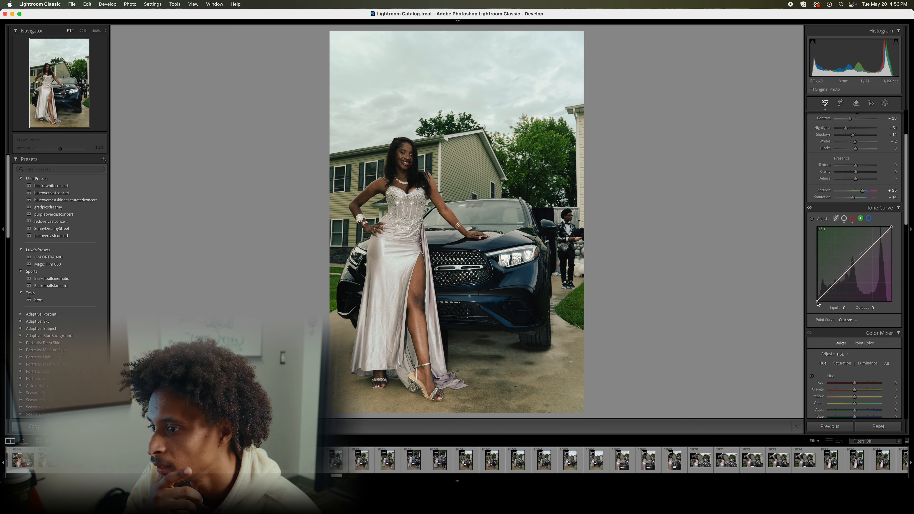
drag(818, 303, 816, 304)
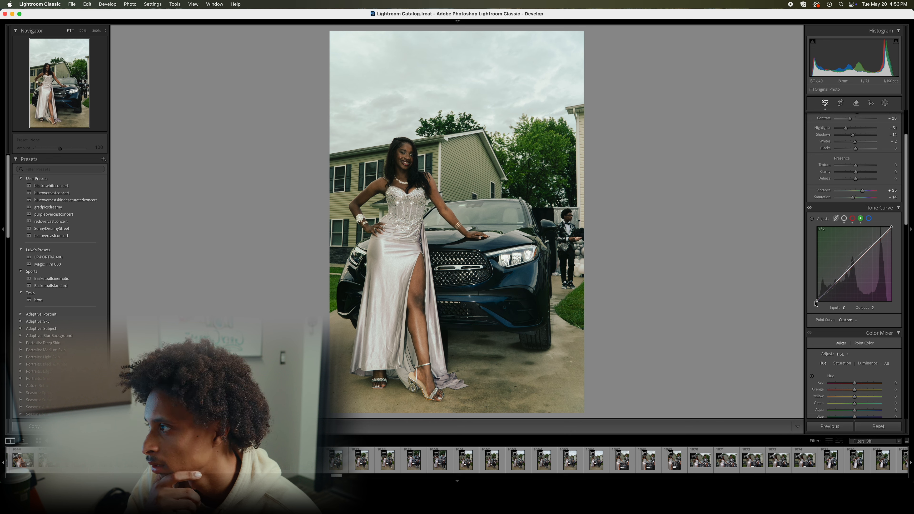
click(821, 297)
drag(822, 299, 821, 299)
right_click(821, 299)
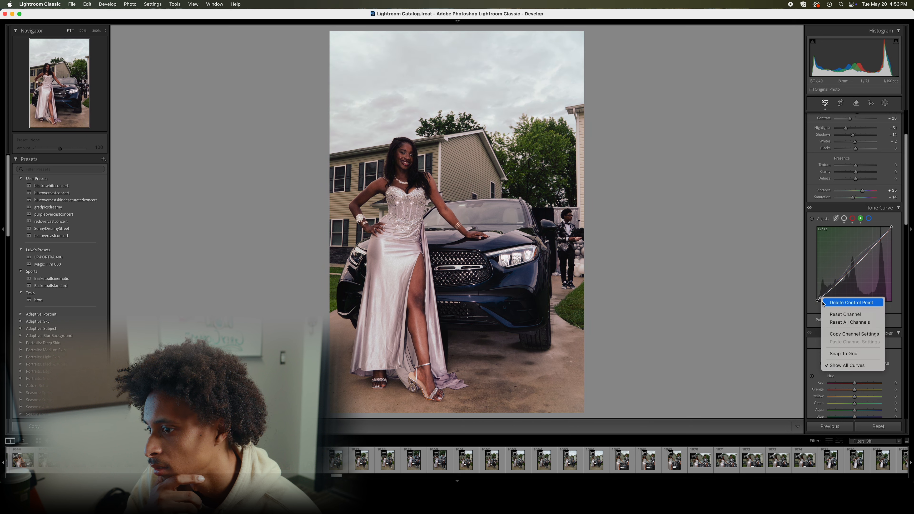
click(828, 303)
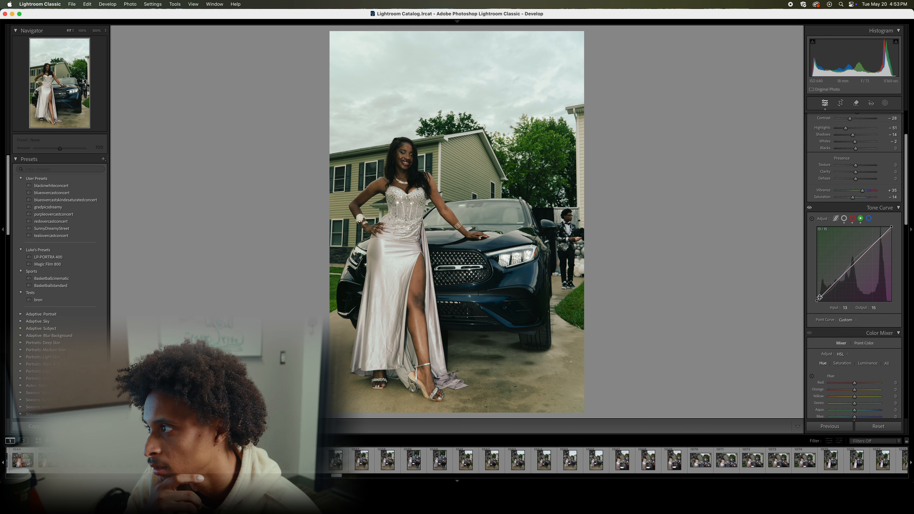
click(817, 302)
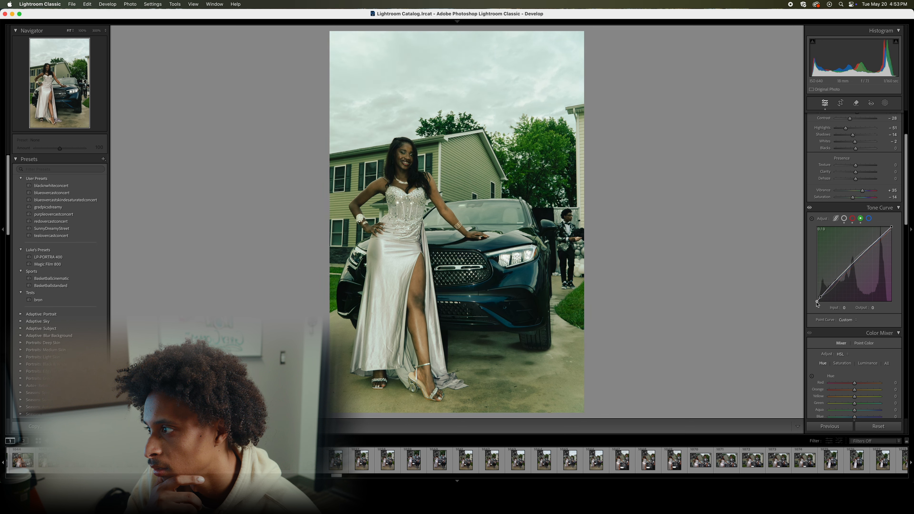
drag(821, 298, 825, 294)
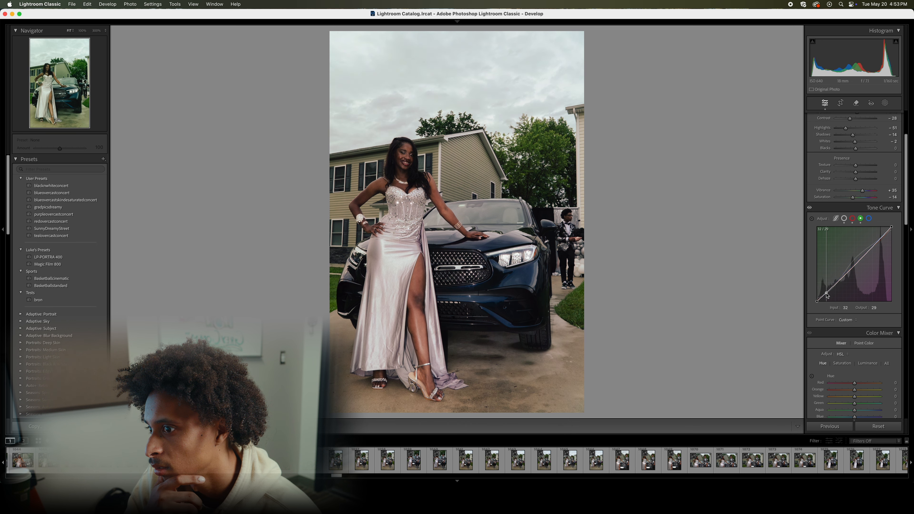
double_click(825, 293)
Shape the green curve with anchors at 28/27 in the shadows, about 124/125 in the midtones and 208/204 in the highlights
click(826, 293)
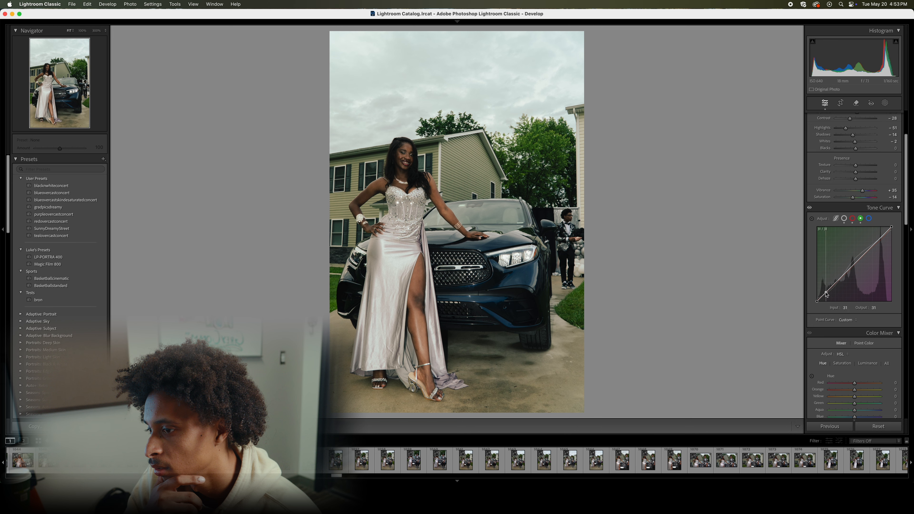
drag(854, 265, 854, 267)
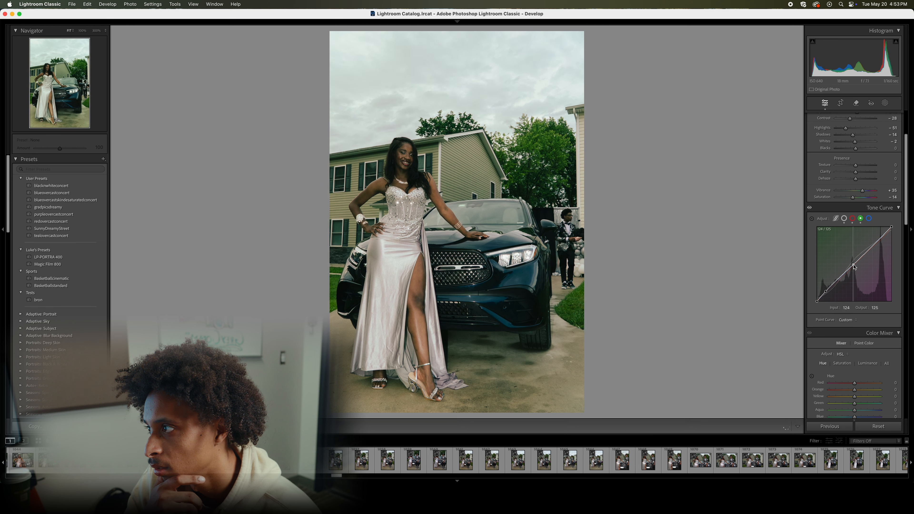
click(877, 241)
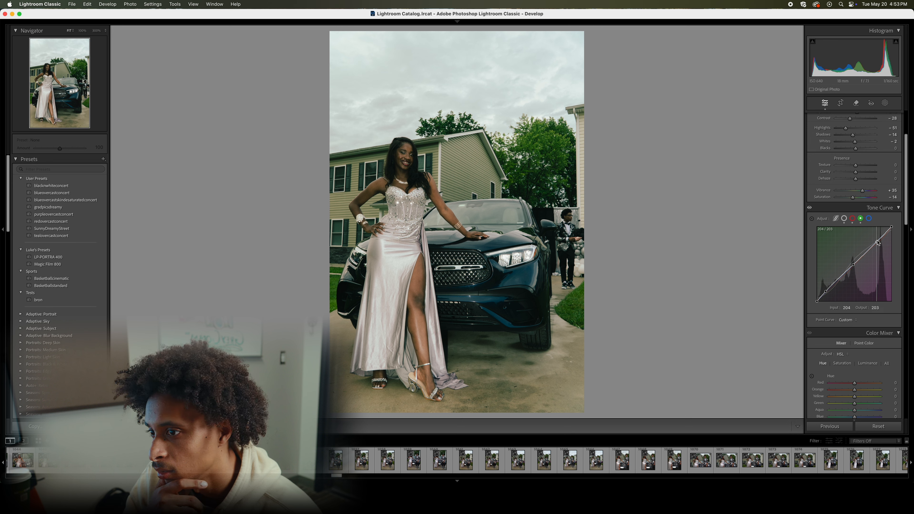
drag(878, 241, 879, 242)
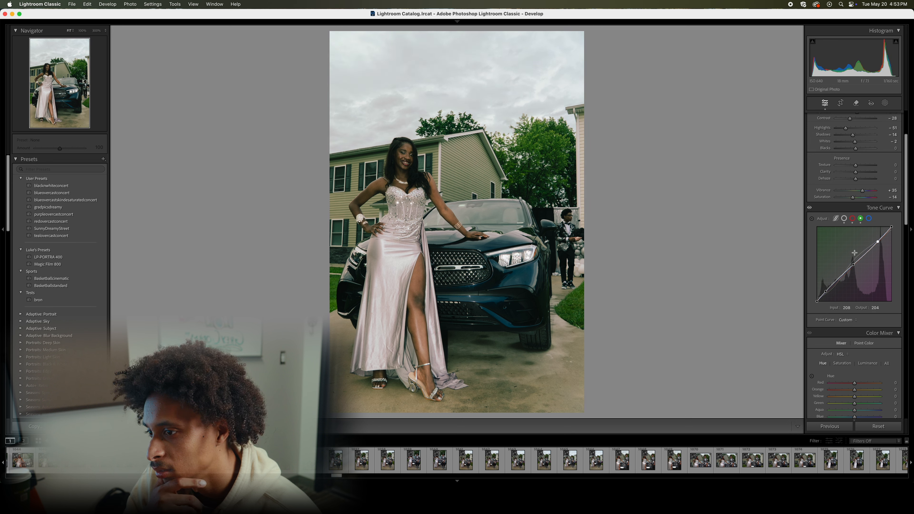
click(836, 280)
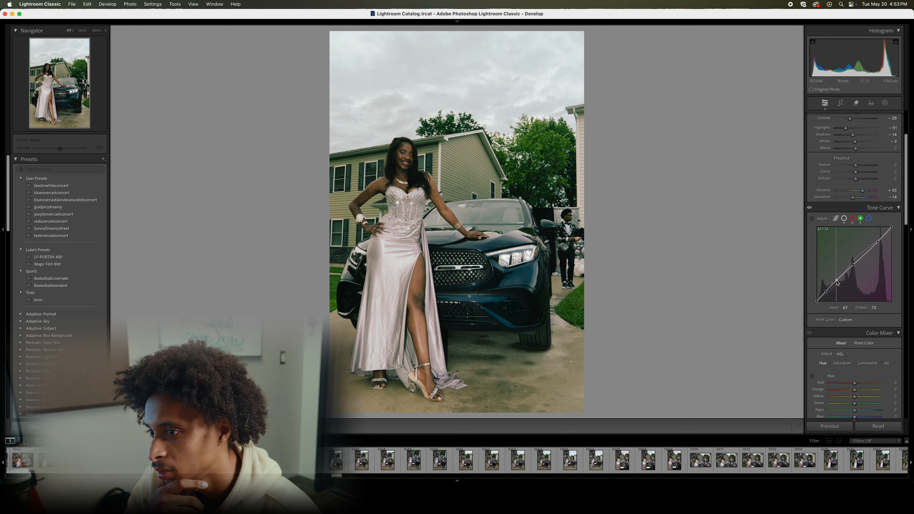
click(826, 292)
drag(826, 294, 826, 294)
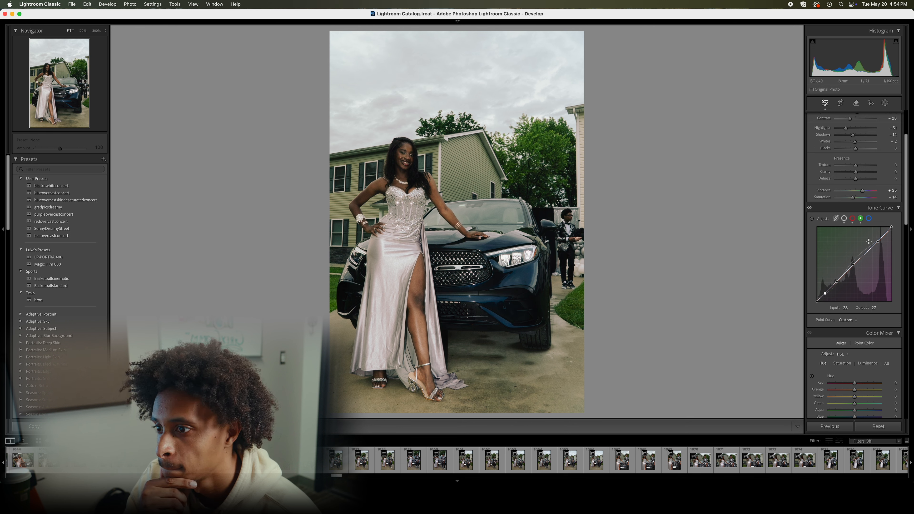
On the blue channel curve, lower the highlights to 210/205 and anchor the upper midtones at about 154/152
click(869, 219)
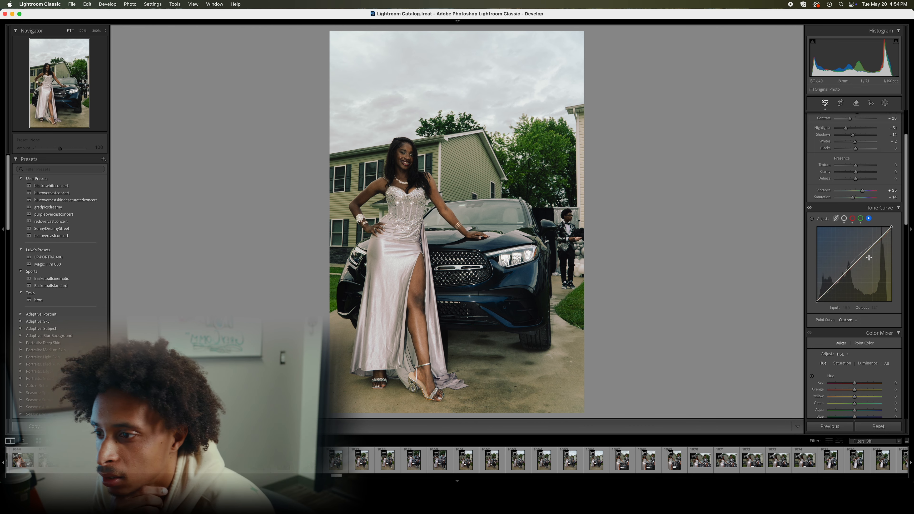
click(878, 241)
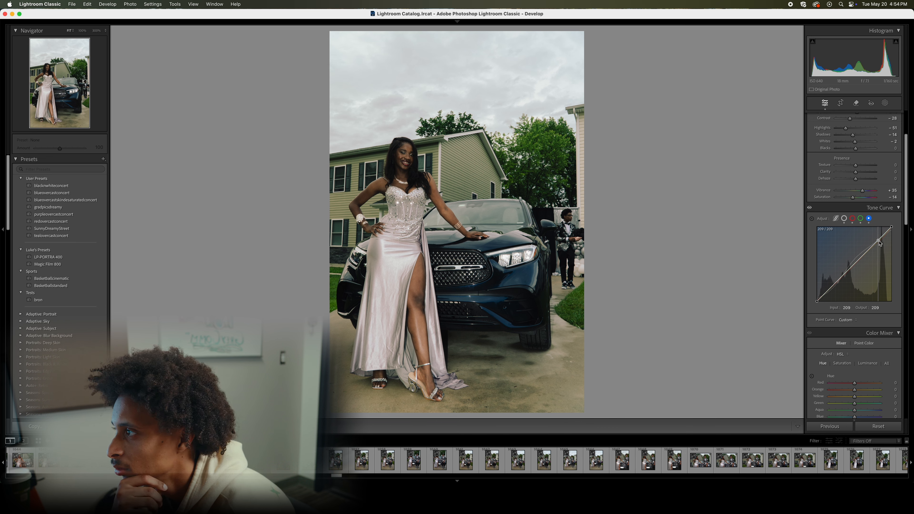
drag(879, 241, 879, 243)
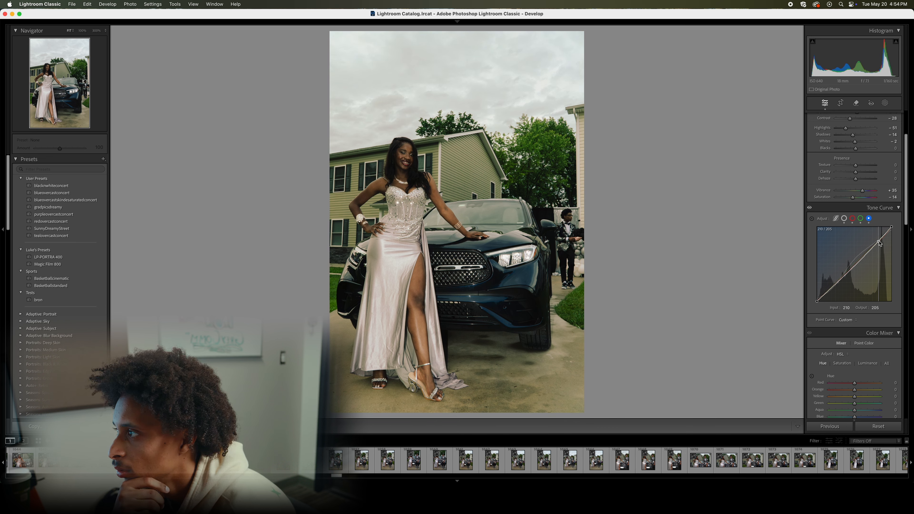
click(863, 258)
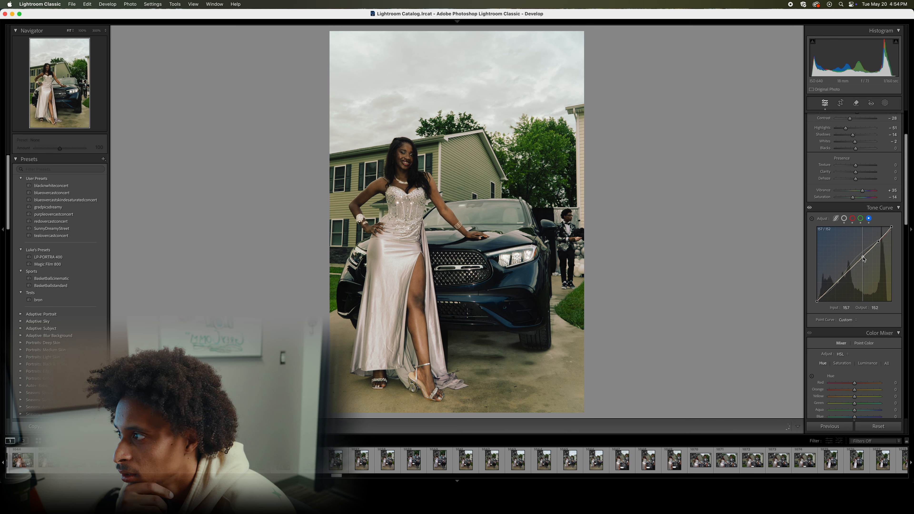
drag(864, 258, 863, 258)
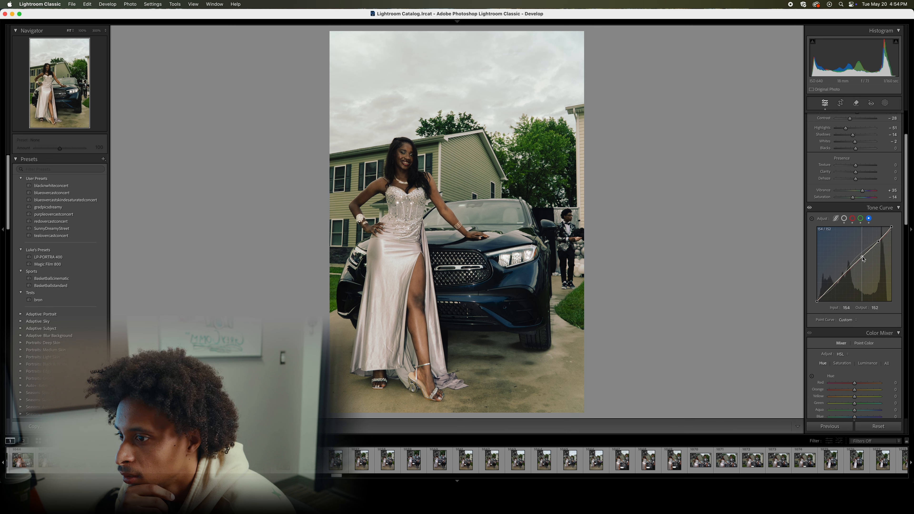
Anchor the blue curve's lower midtones at about 95/95 and lift its shadows to 33/36
click(872, 249)
drag(872, 251, 846, 276)
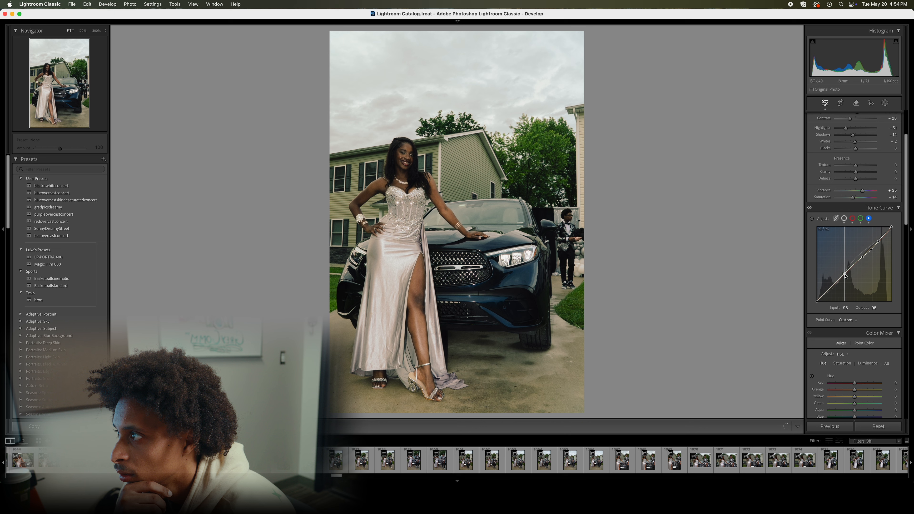
click(829, 291)
drag(829, 295, 827, 292)
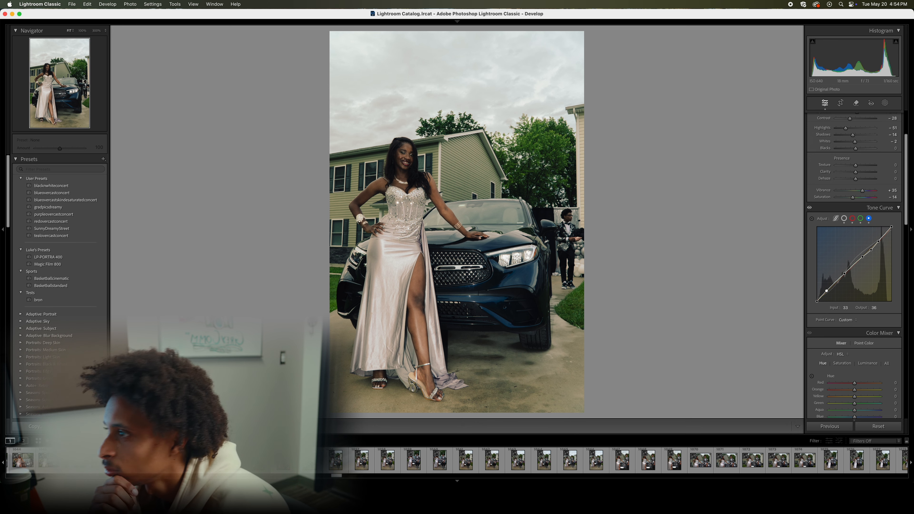
Adjust green in the Color Mixer to hue −32, saturation −21 and luminance −63
scroll(864, 360, down, 5)
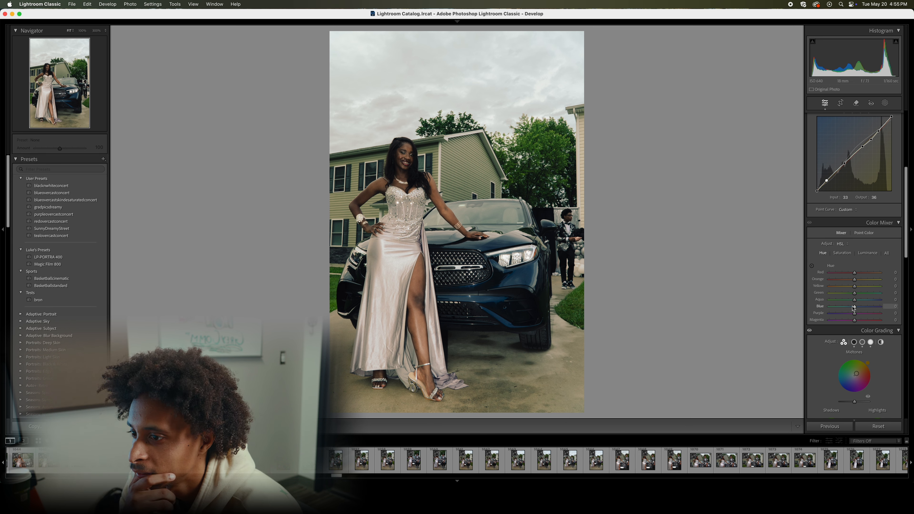
mouse_move(856, 295)
mouse_down()
mouse_move(844, 296)
mouse_move(858, 299)
mouse_move(850, 302)
mouse_up()
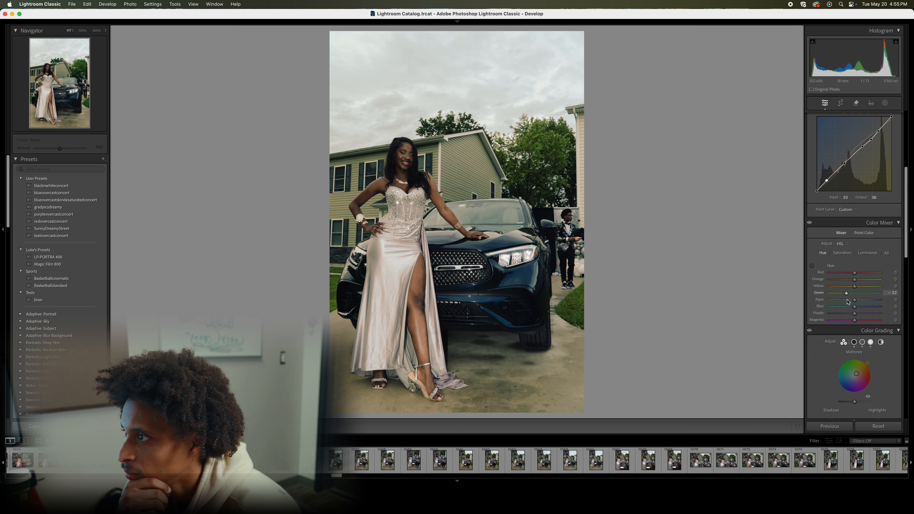
click(843, 253)
drag(854, 293, 849, 296)
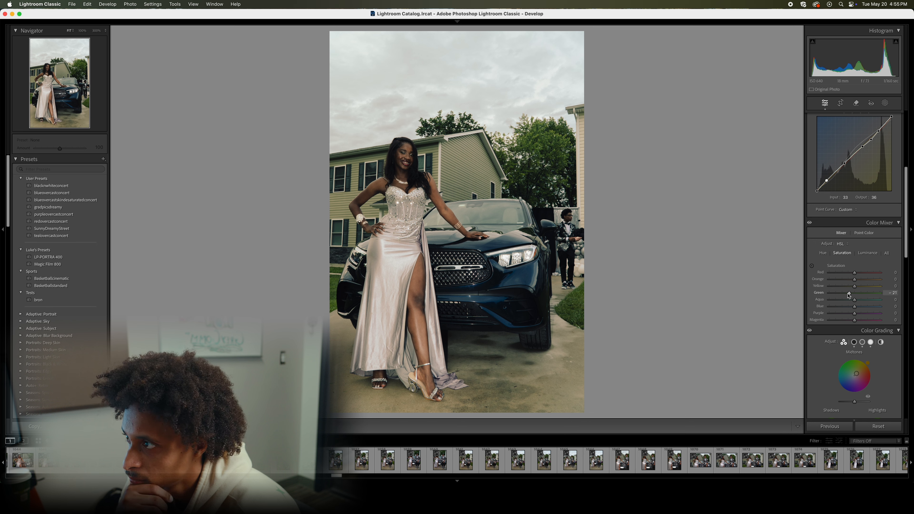
click(867, 253)
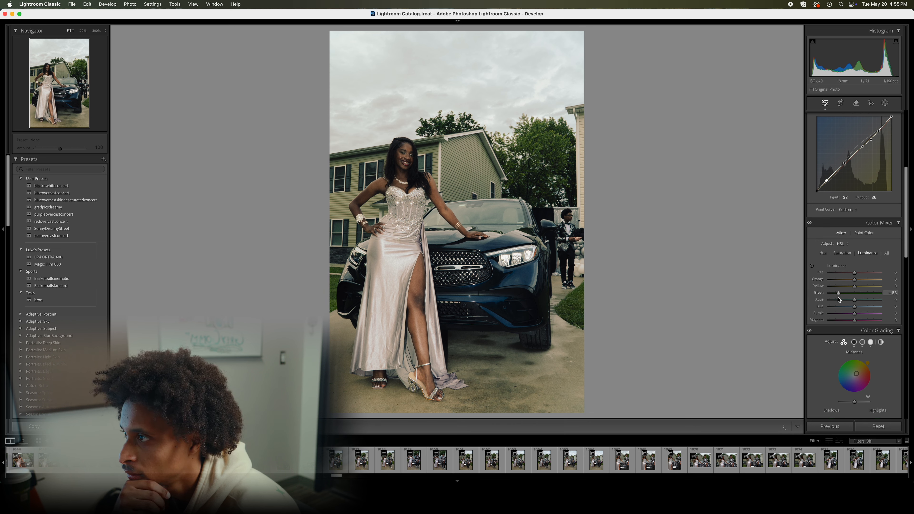
Try shifting the yellow hue and reset it, and set the green hue to −42 and the aqua hue to −19
click(842, 252)
click(823, 253)
drag(854, 293, 833, 300)
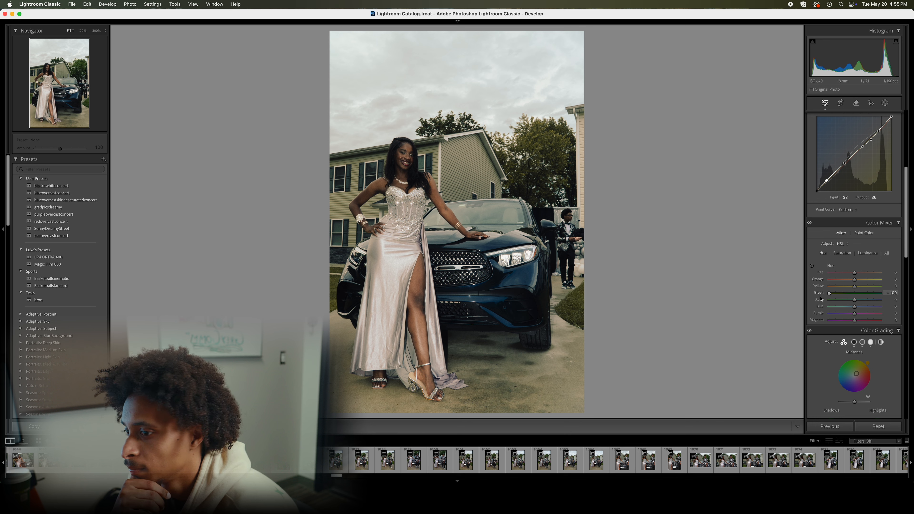
mouse_move(855, 288)
mouse_down()
mouse_move(873, 293)
mouse_move(849, 294)
mouse_up()
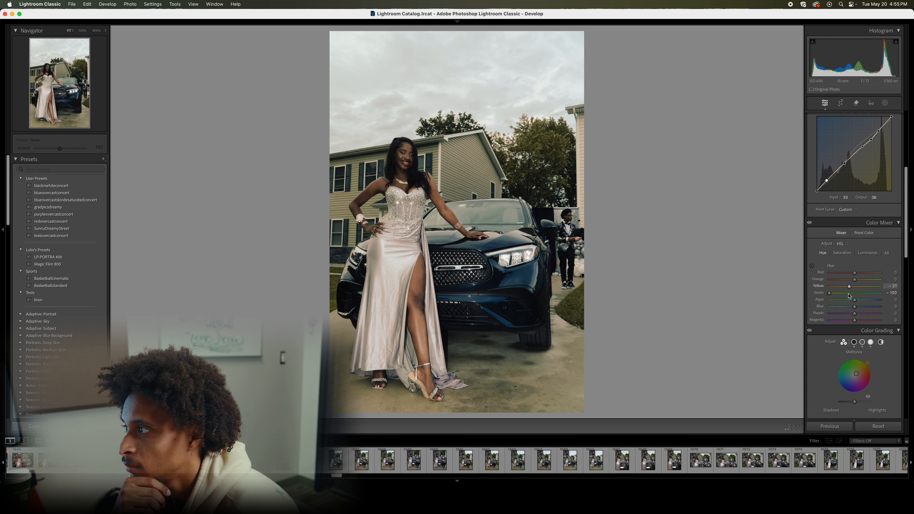
double_click(849, 287)
drag(832, 295, 845, 298)
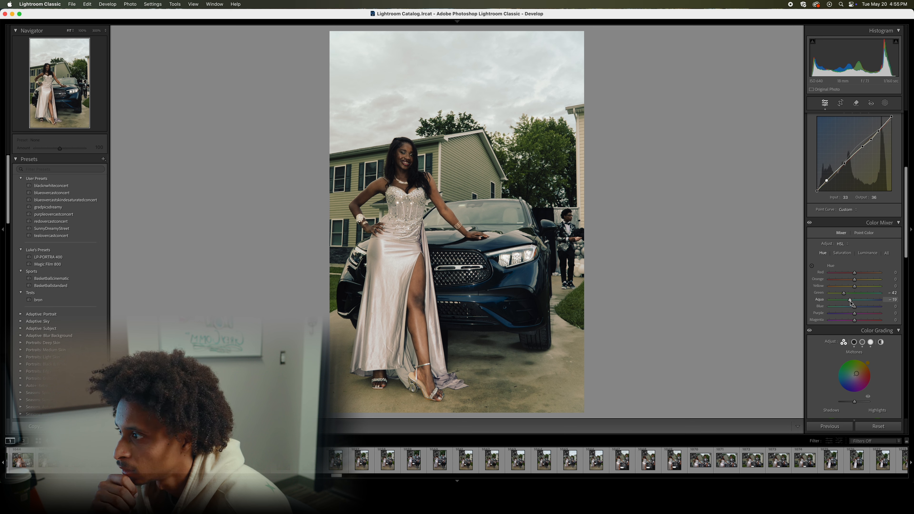
Reset the aqua hue in the Color Mixer and shift the blue hue to +9
drag(847, 303, 860, 303)
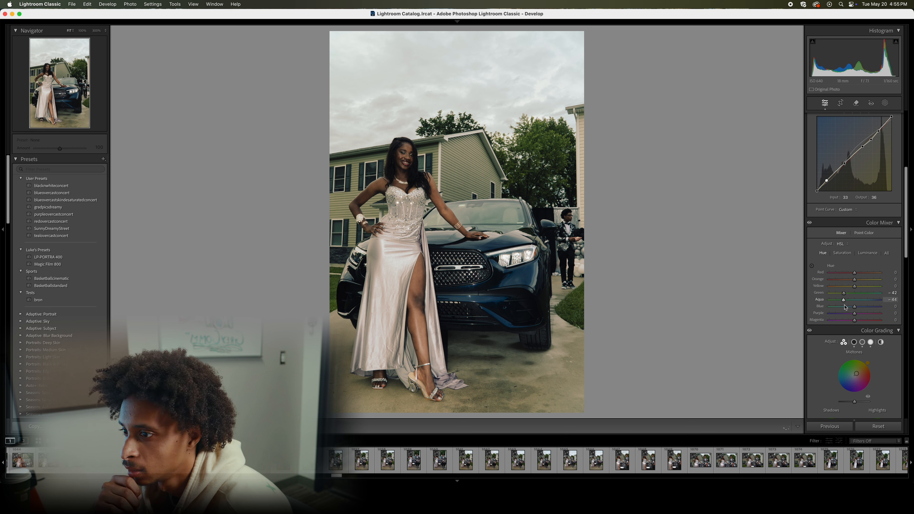
double_click(852, 300)
mouse_move(855, 307)
mouse_down()
mouse_move(842, 309)
mouse_move(858, 310)
mouse_up()
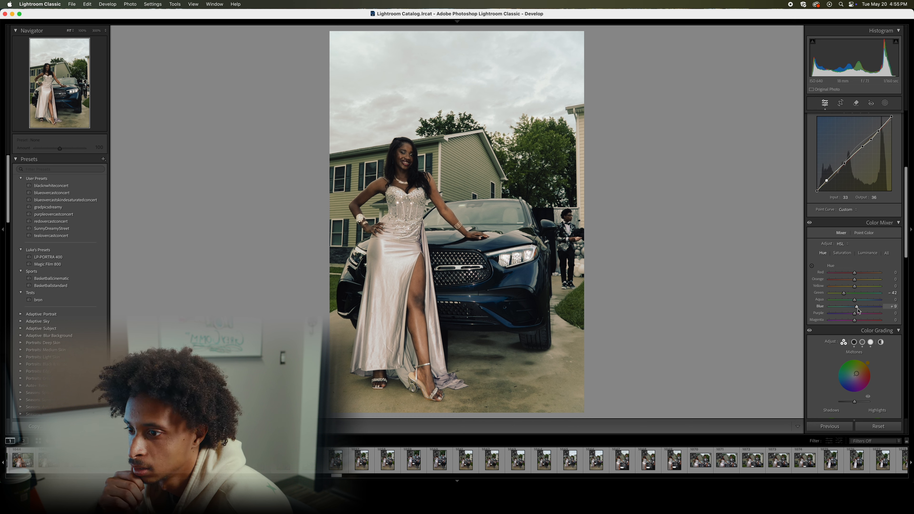
Raise the blue saturation to about +16 and lower the blue luminance to −25 in the Color Mixer
click(842, 253)
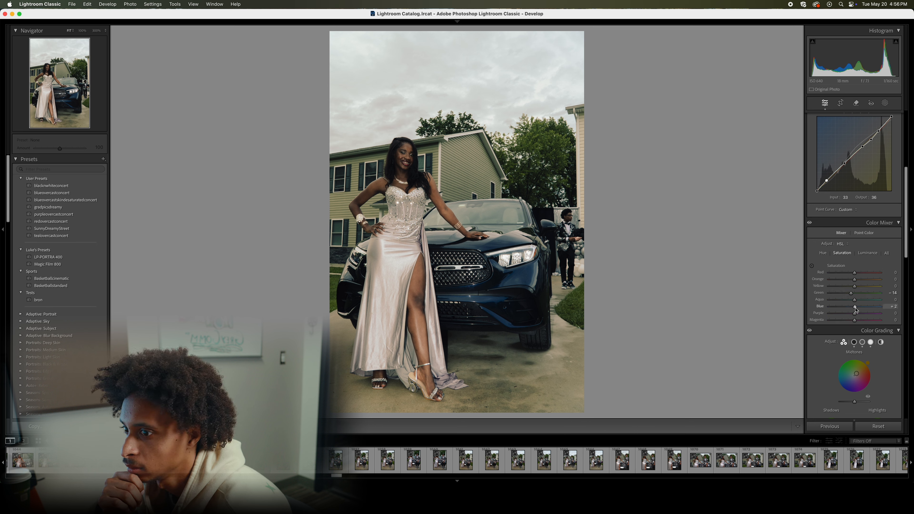
drag(856, 310, 860, 312)
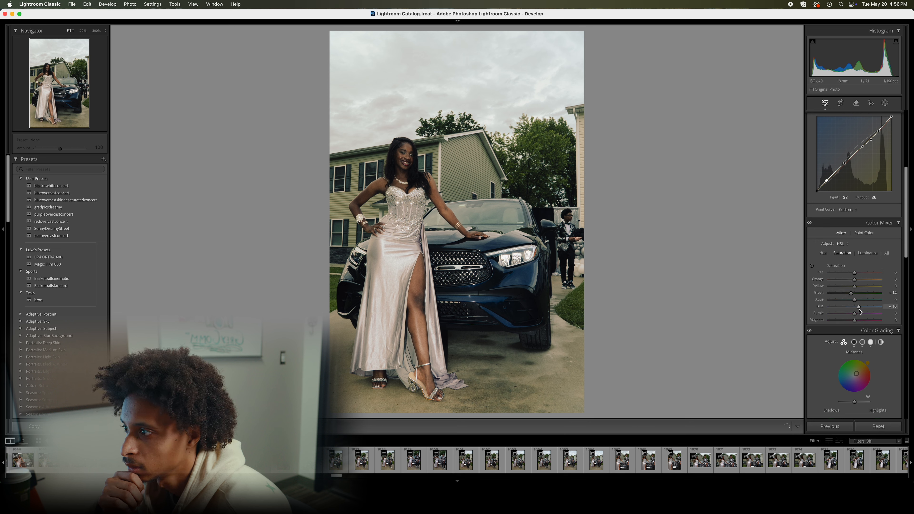
click(868, 253)
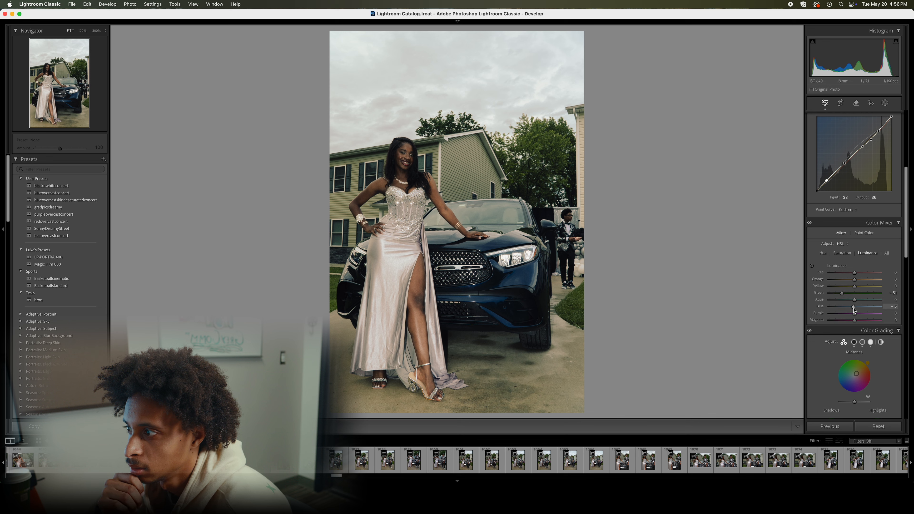
drag(860, 312, 850, 313)
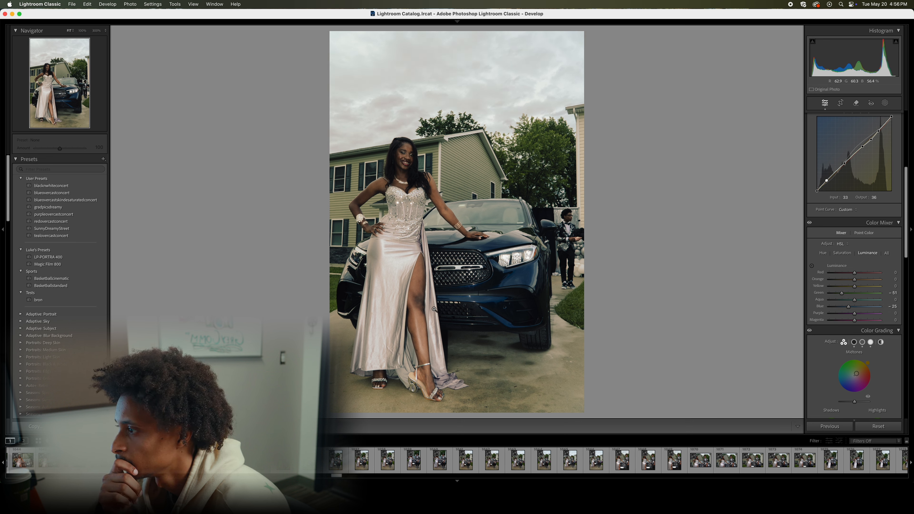
click(844, 254)
click(866, 253)
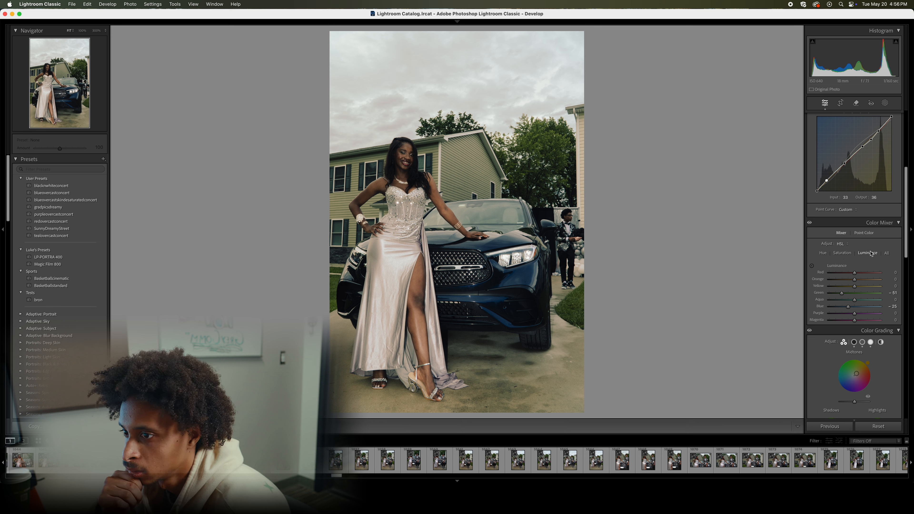
Sample the woman's brown skin tone in Point Color, with a saturation shift of 14 and a luminance shift of −7
click(867, 233)
click(816, 247)
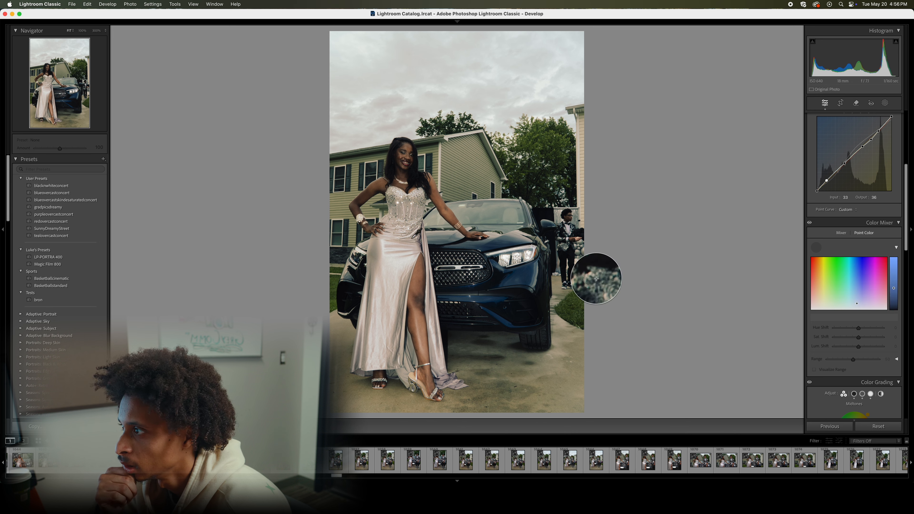
click(411, 220)
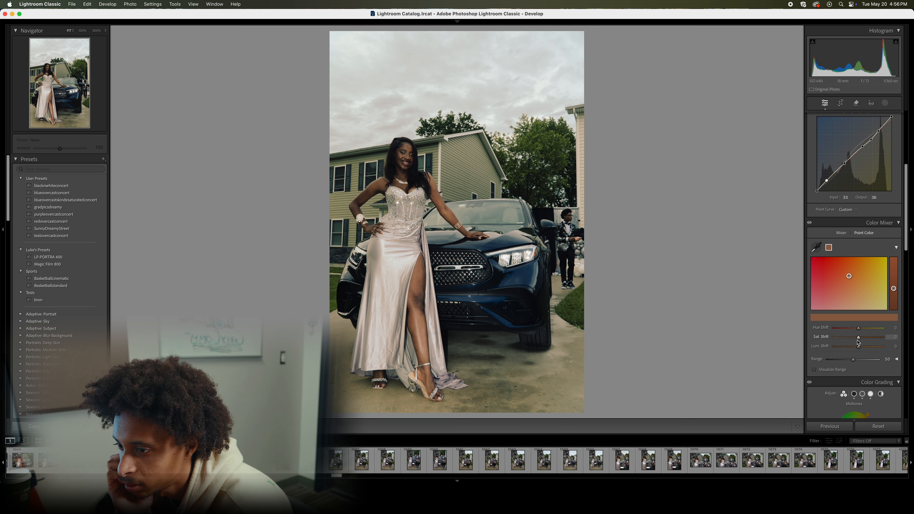
drag(860, 341, 863, 340)
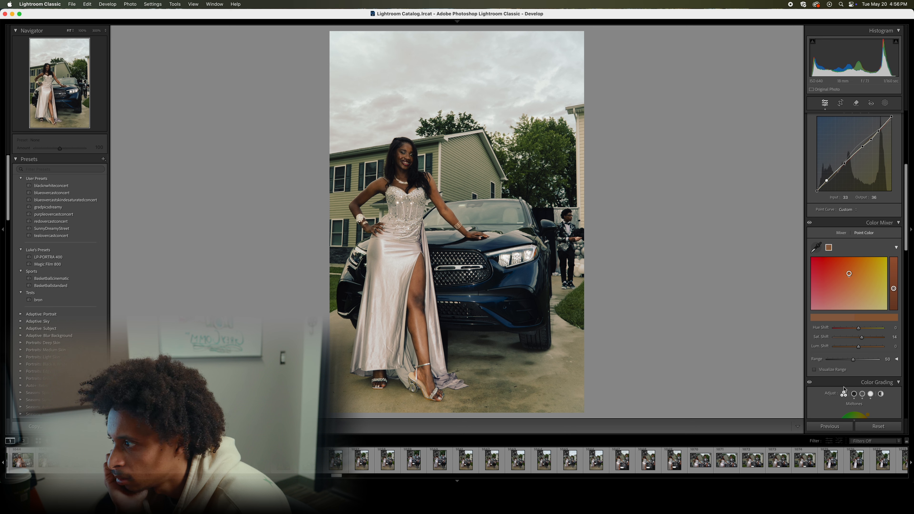
drag(859, 348, 859, 349)
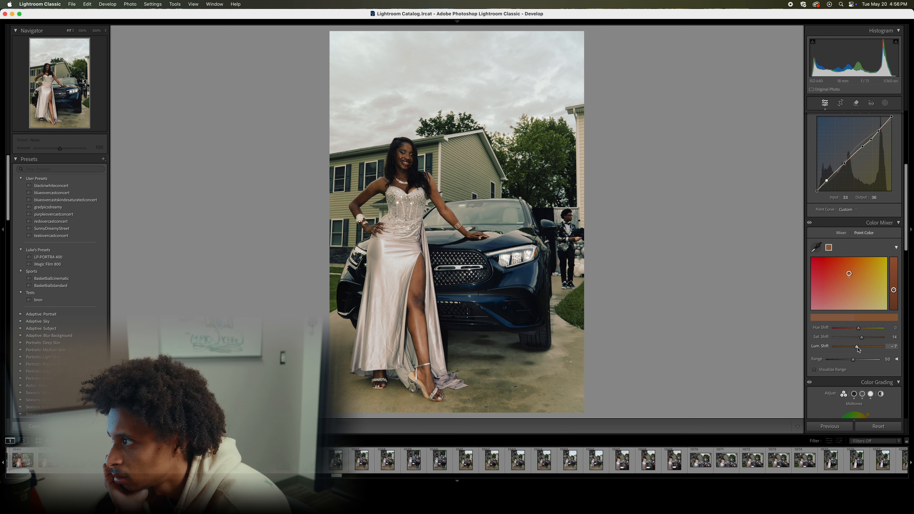
Fine-tune the skin tone sample to hue shift −4, saturation shift 18 and luminance shift −4
drag(858, 349, 857, 332)
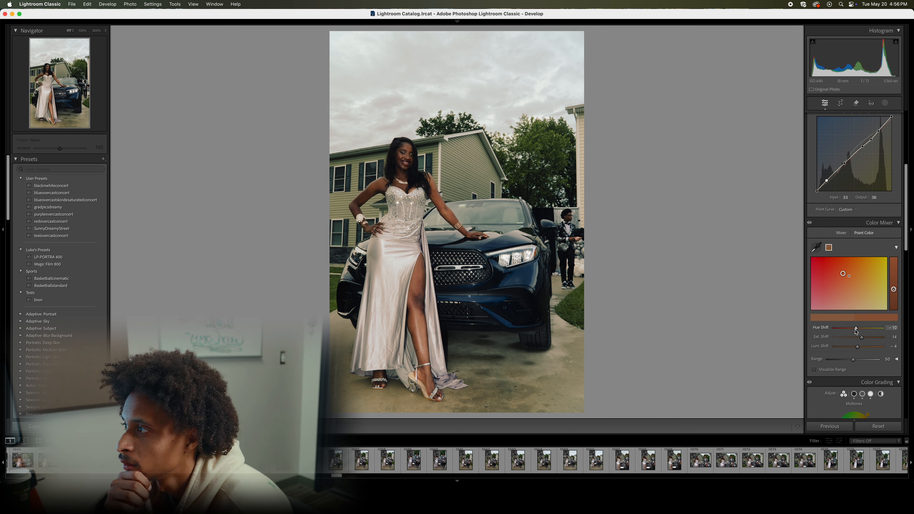
double_click(858, 331)
drag(859, 331, 858, 331)
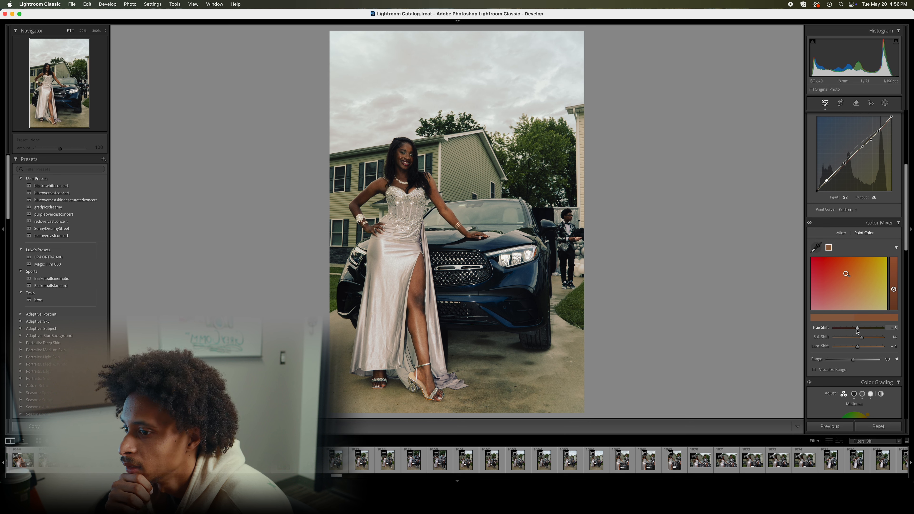
drag(858, 331, 864, 343)
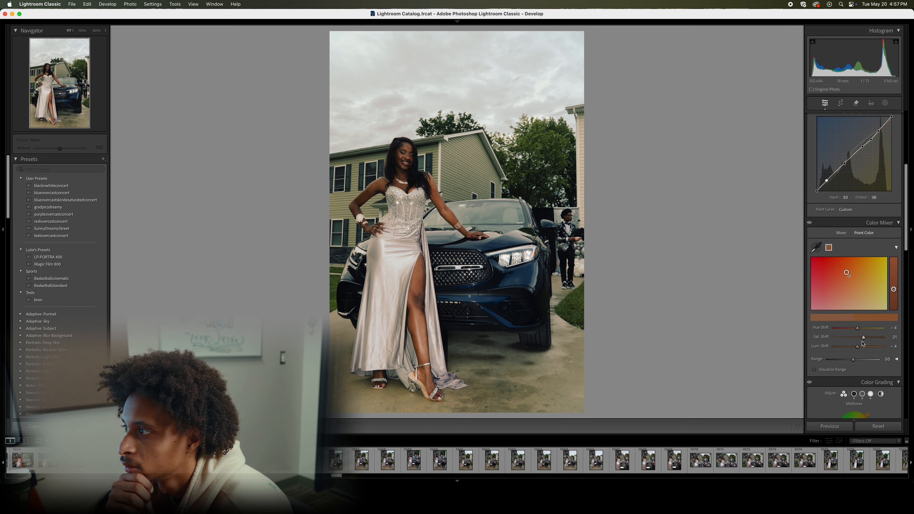
drag(865, 340, 863, 342)
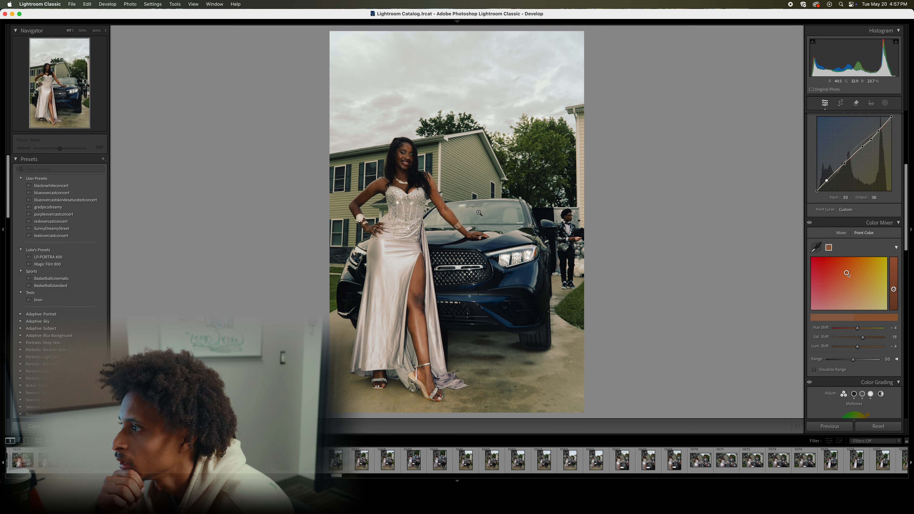
Add a Point Color sample from the beige house siding and set its saturation shift to −100
click(841, 233)
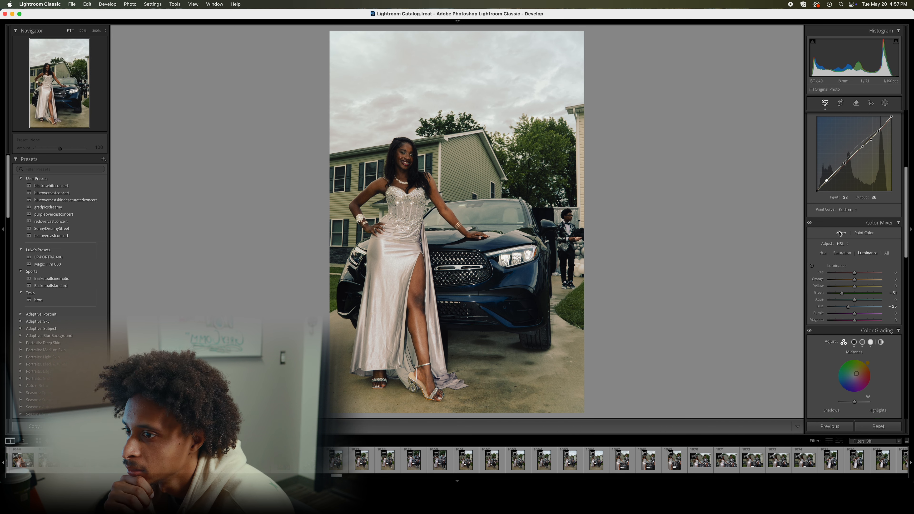
click(864, 233)
click(816, 247)
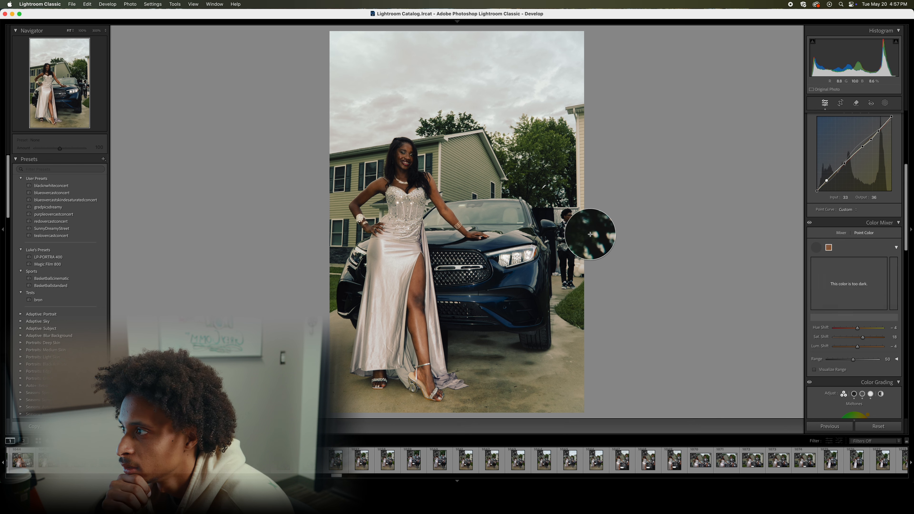
click(495, 187)
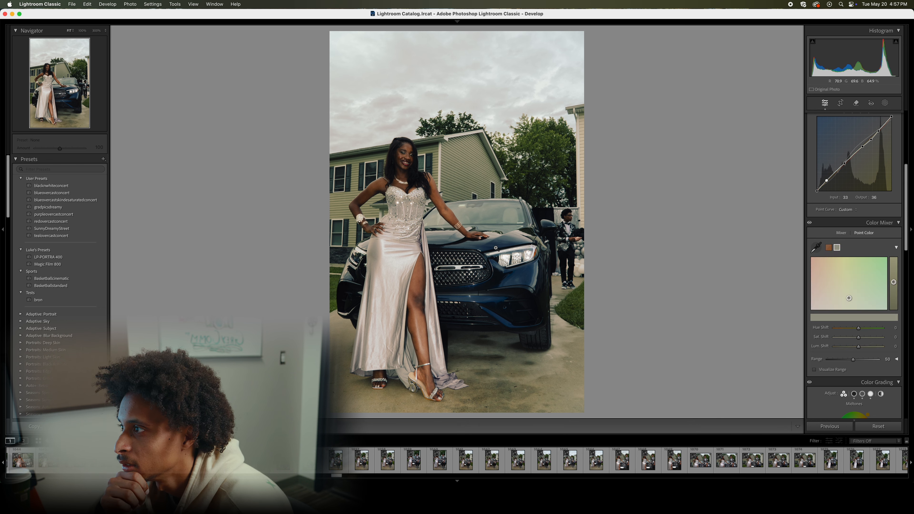
drag(858, 328, 819, 348)
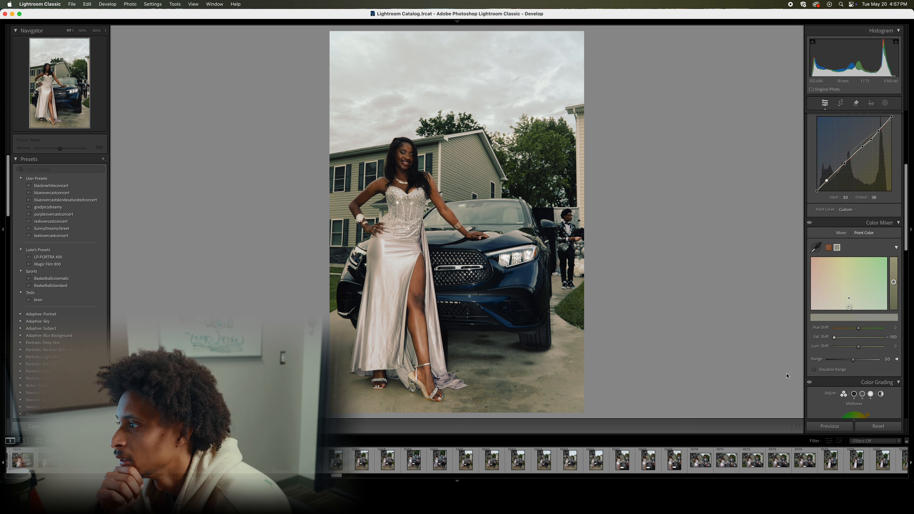
Set the siding sample's luminance shift to −20 and its hue shift to about 30
mouse_move(858, 348)
mouse_down()
mouse_move(843, 348)
mouse_move(851, 354)
mouse_up()
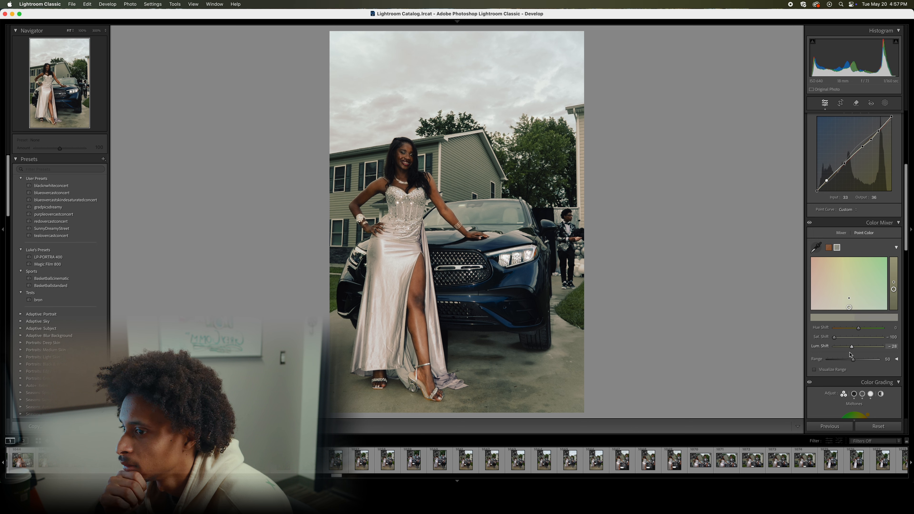
drag(859, 328, 870, 335)
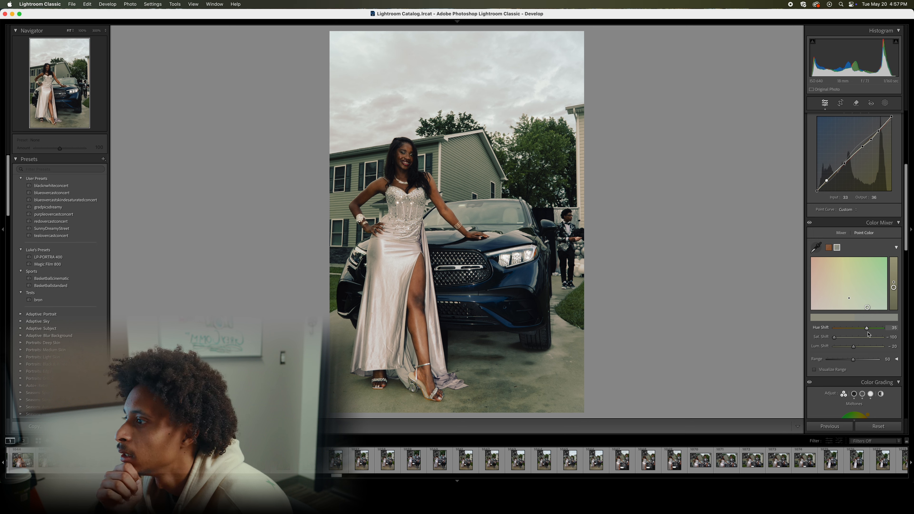
drag(868, 334, 866, 345)
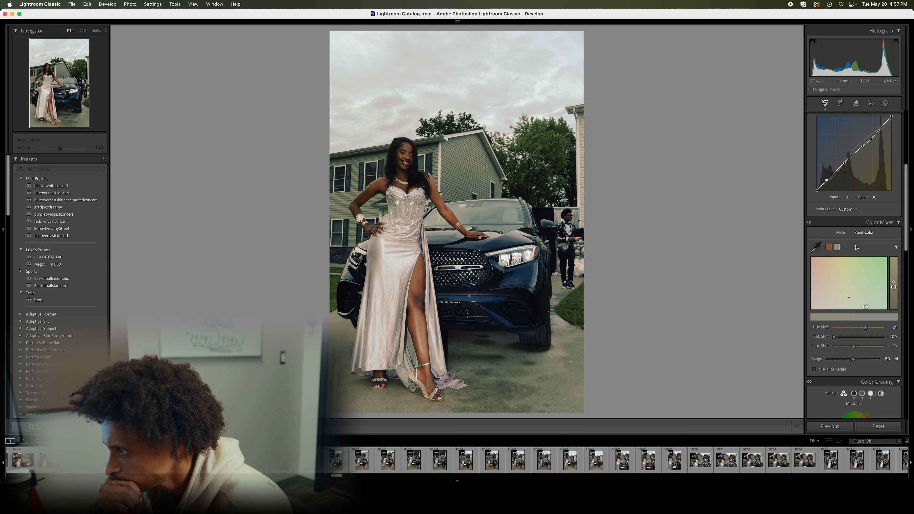
Set the sharpening masking to 40 in the Detail settings
scroll(856, 248, down, 3)
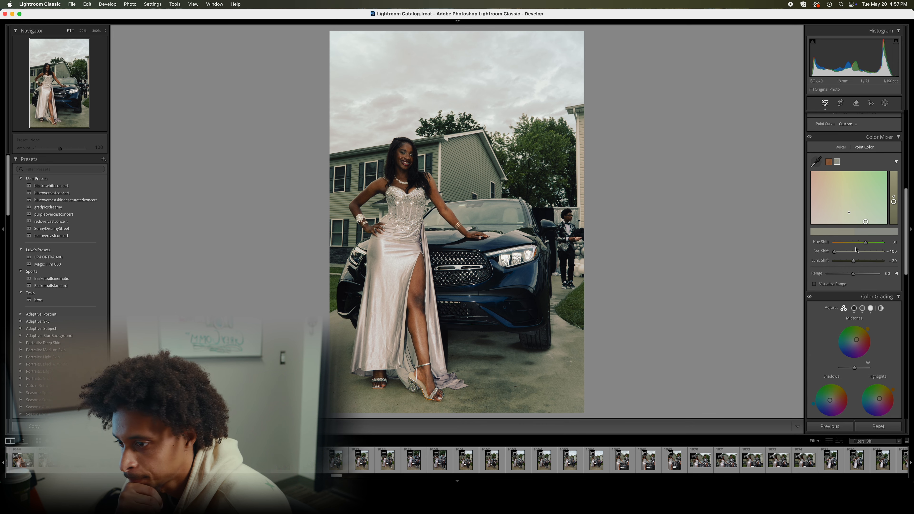
scroll(856, 250, down, 10)
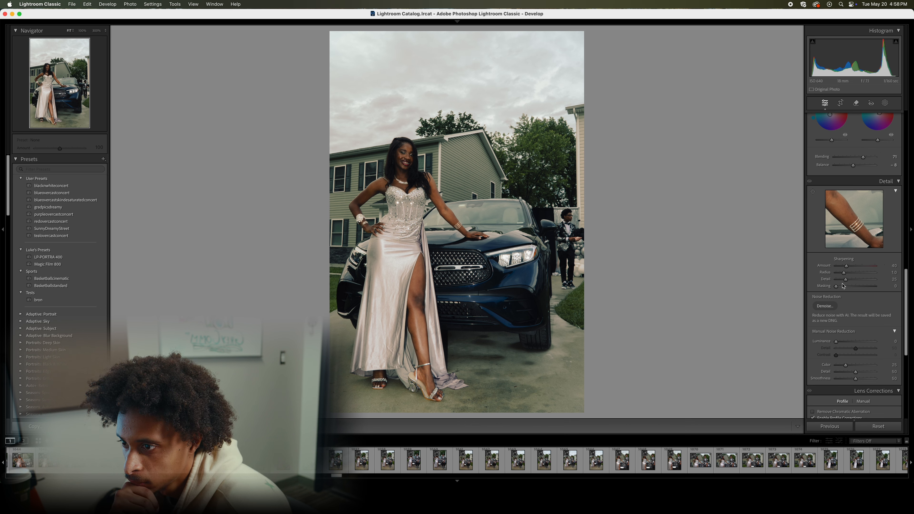
drag(845, 289, 854, 291)
Adjust the photo's presence with Texture +12, Clarity −14 and Dehaze +2
scroll(853, 291, up, 15)
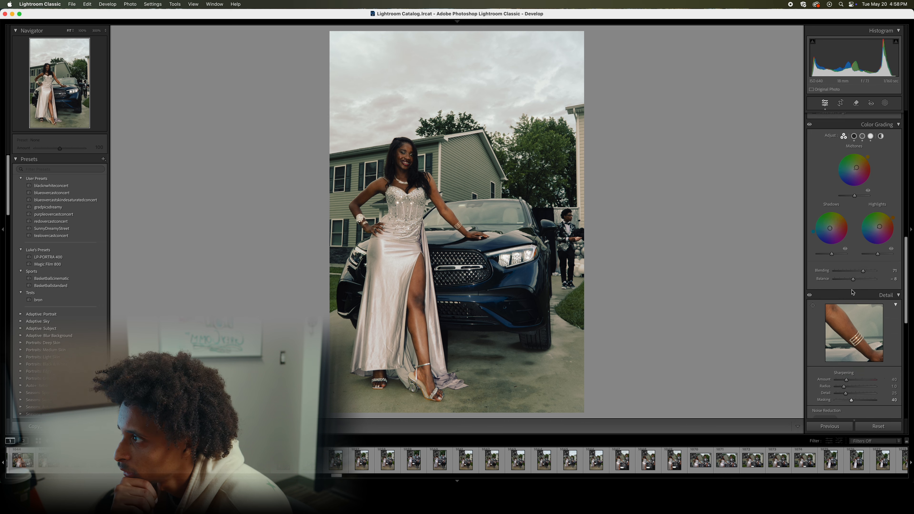
scroll(852, 293, up, 1)
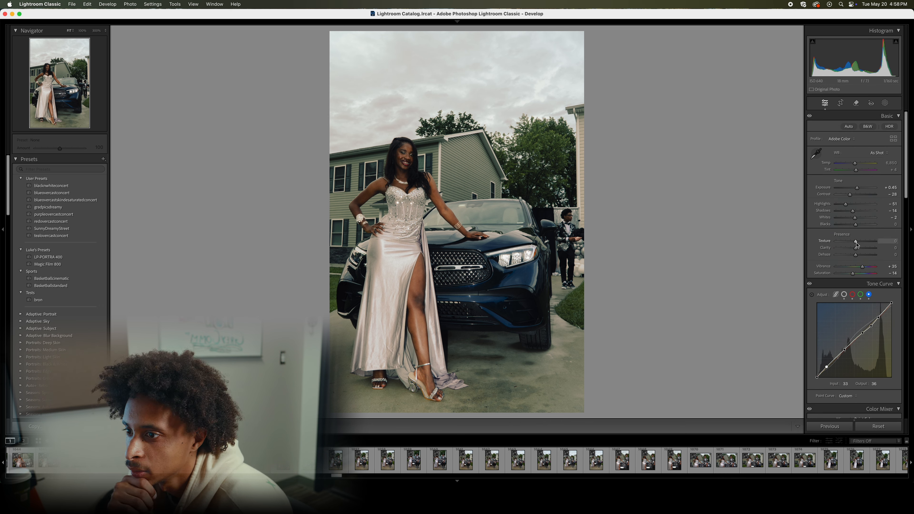
drag(858, 245, 860, 246)
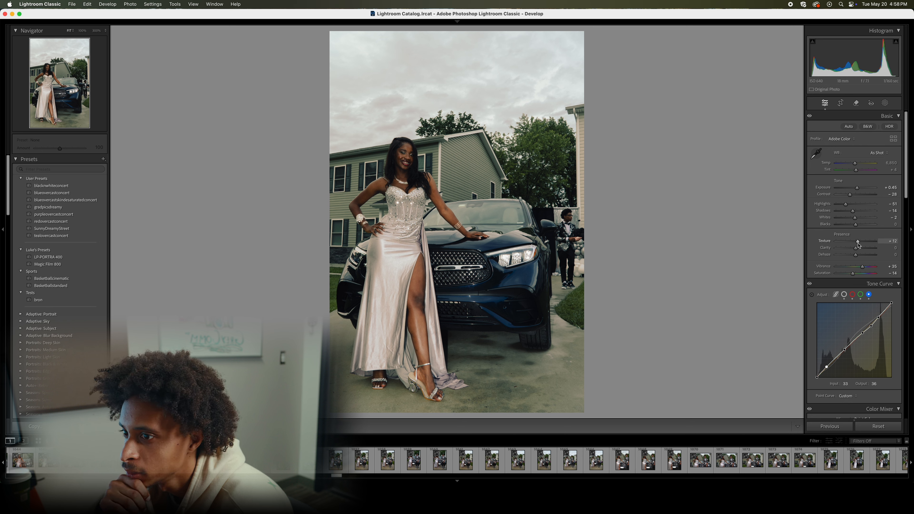
drag(857, 249, 855, 252)
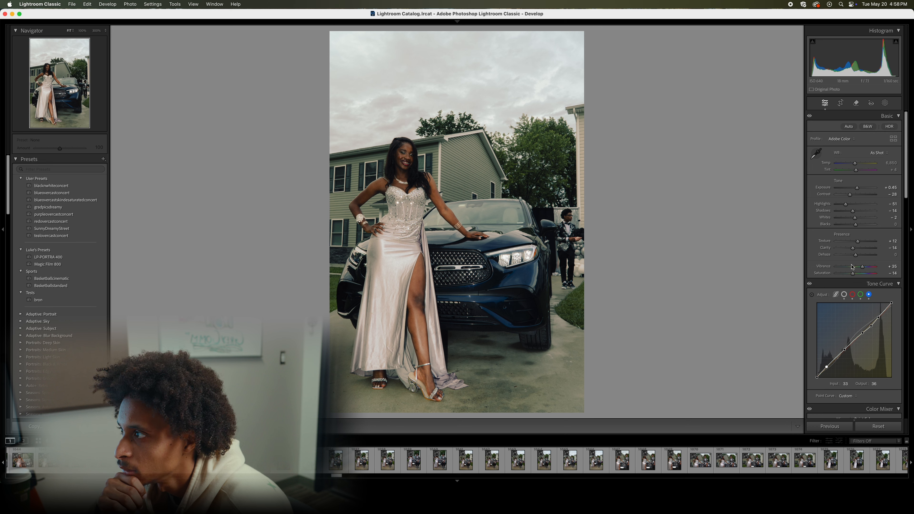
drag(856, 255, 857, 258)
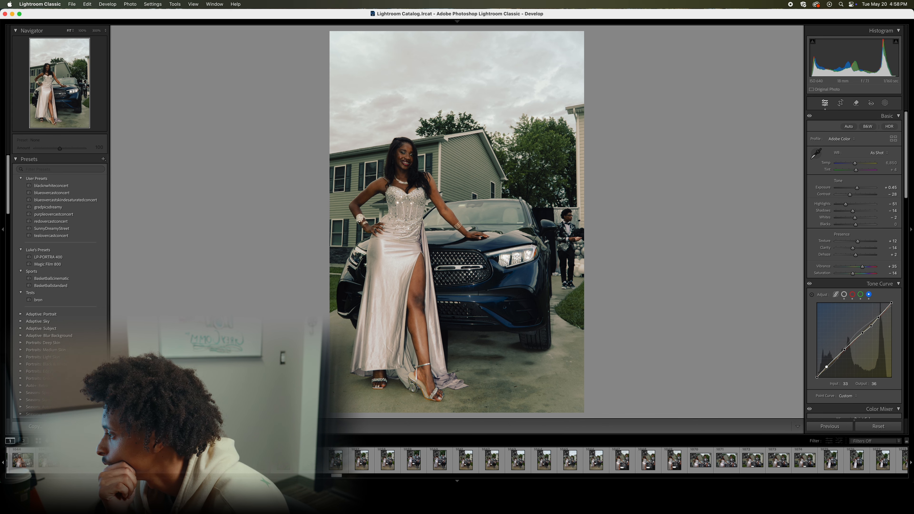
Compare the before and after versions at 100%, examining the face, trees, dress and car
key(alt+y)
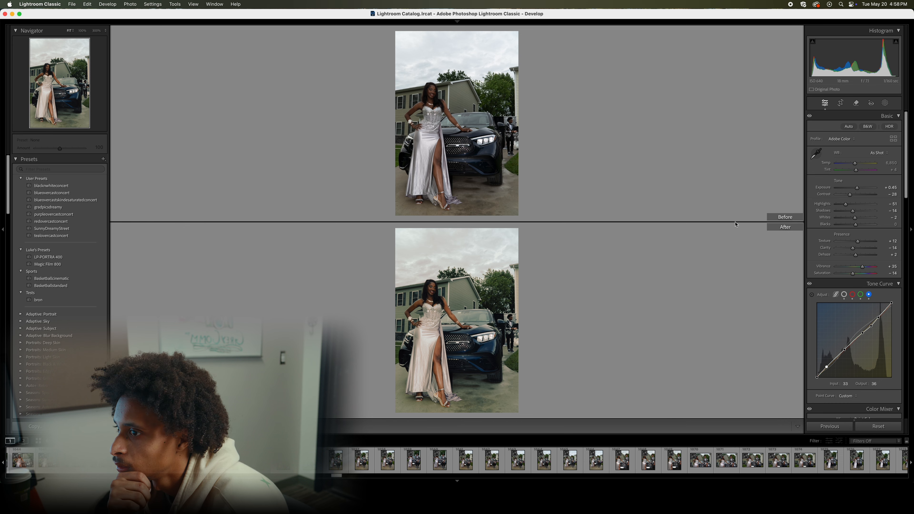
click(405, 225)
scroll(447, 137, up, 5)
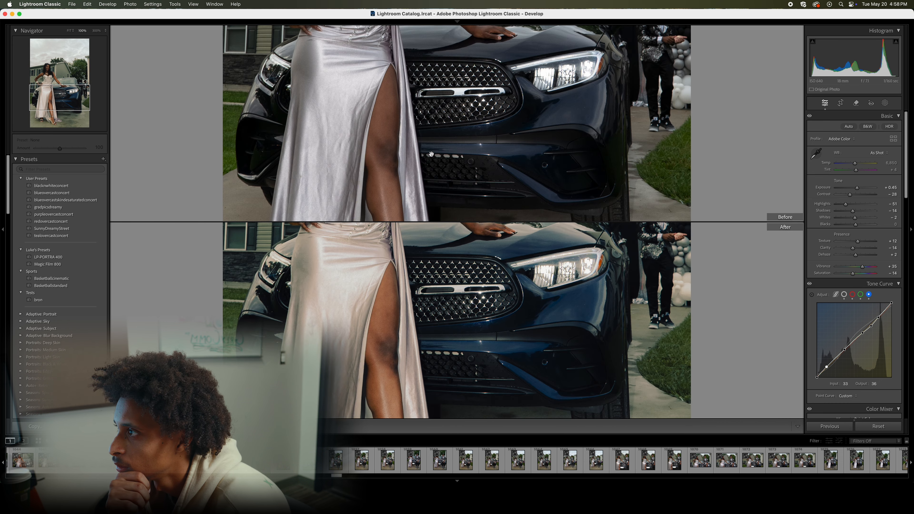
scroll(448, 138, up, 4)
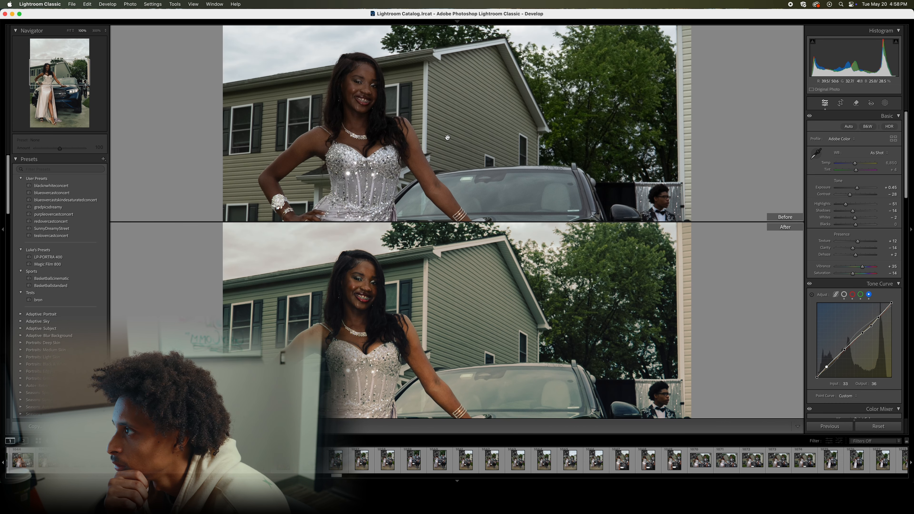
scroll(445, 137, up, 2)
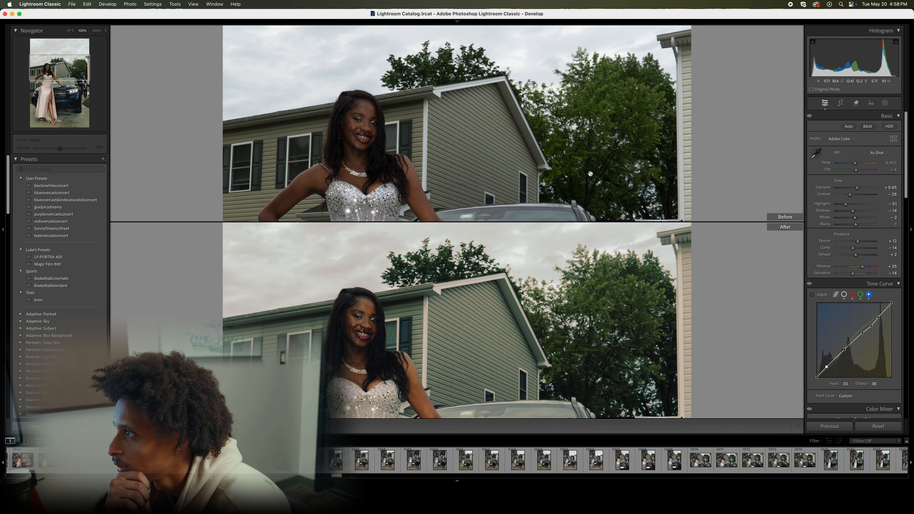
scroll(532, 147, down, 5)
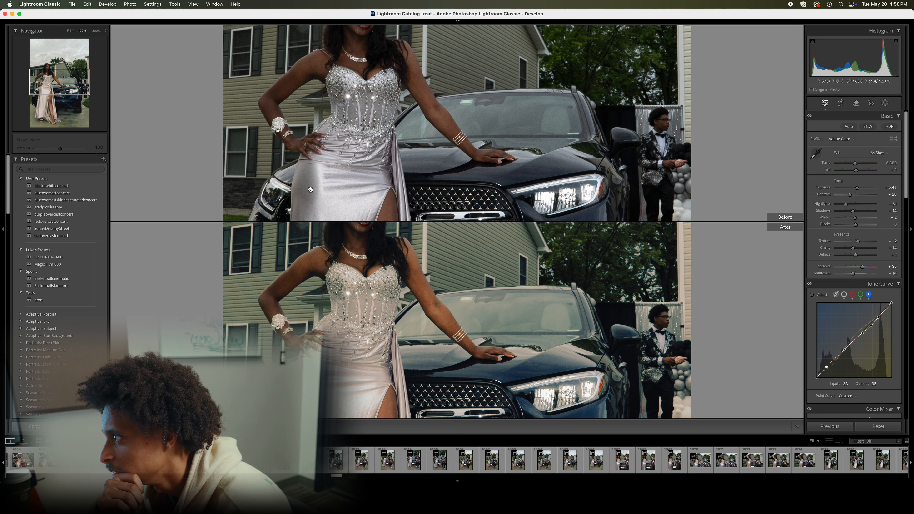
scroll(324, 309, down, 10)
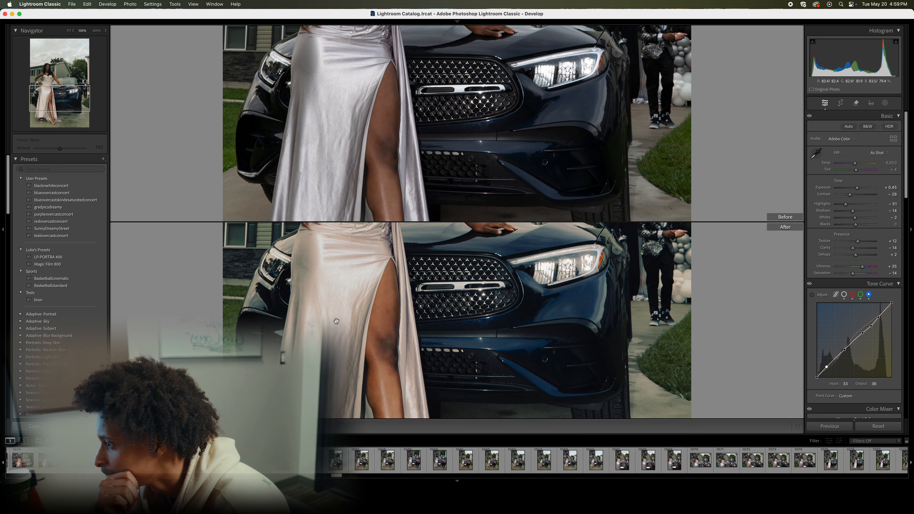
Compare the before and after versions around the legs, heels, driveway and sky, finishing with the whole photo fitted in view
scroll(346, 319, down, 5)
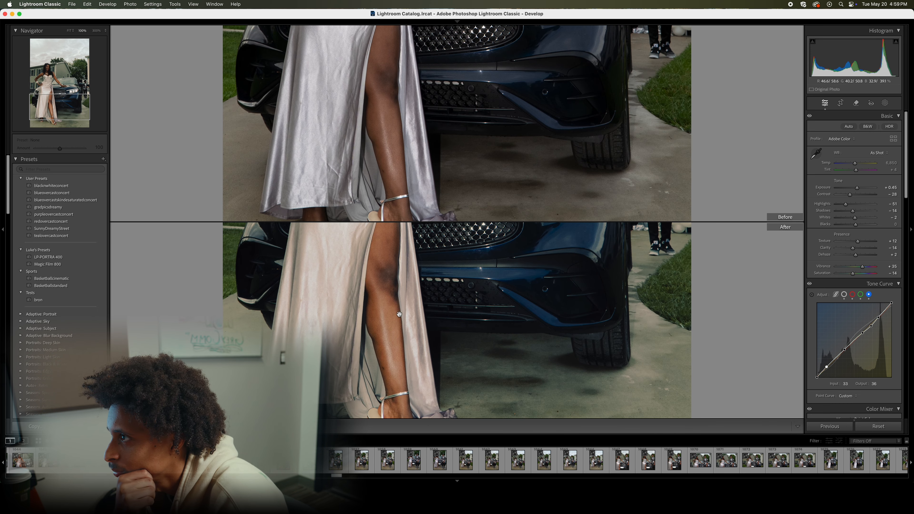
scroll(564, 304, down, 5)
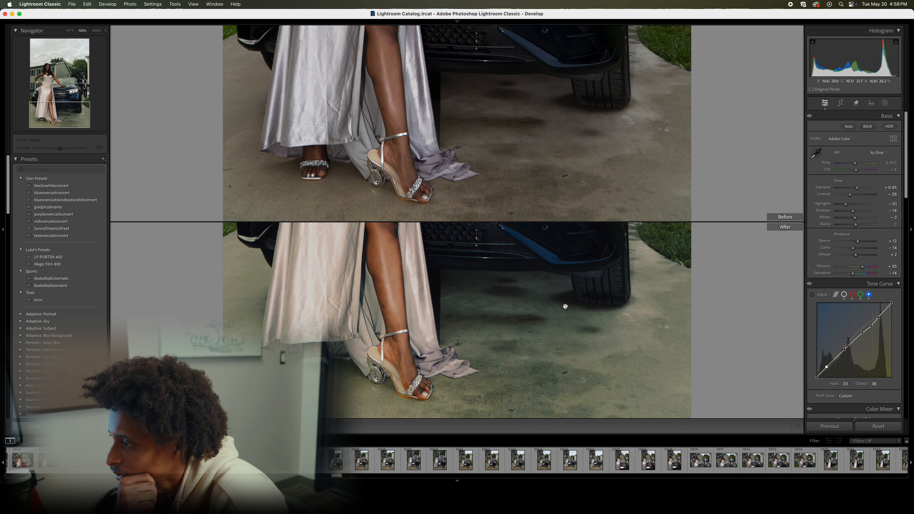
scroll(565, 306, up, 20)
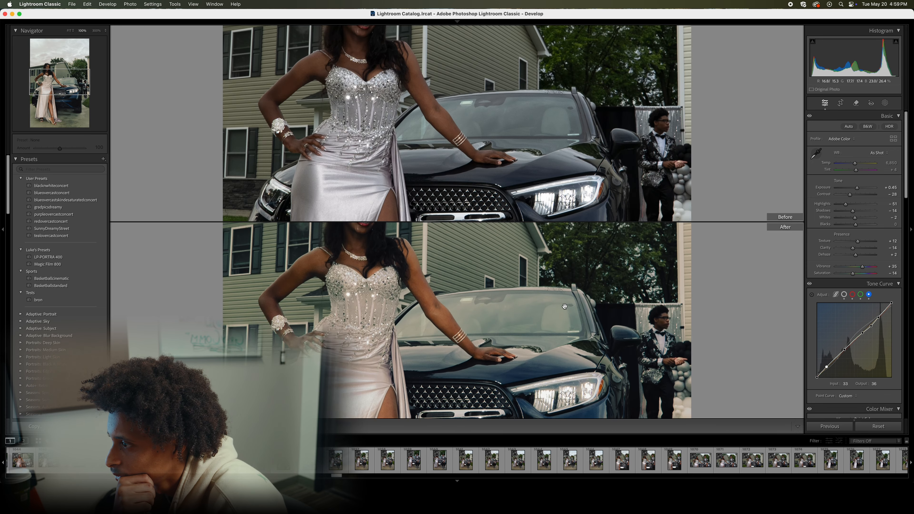
scroll(565, 306, down, 20)
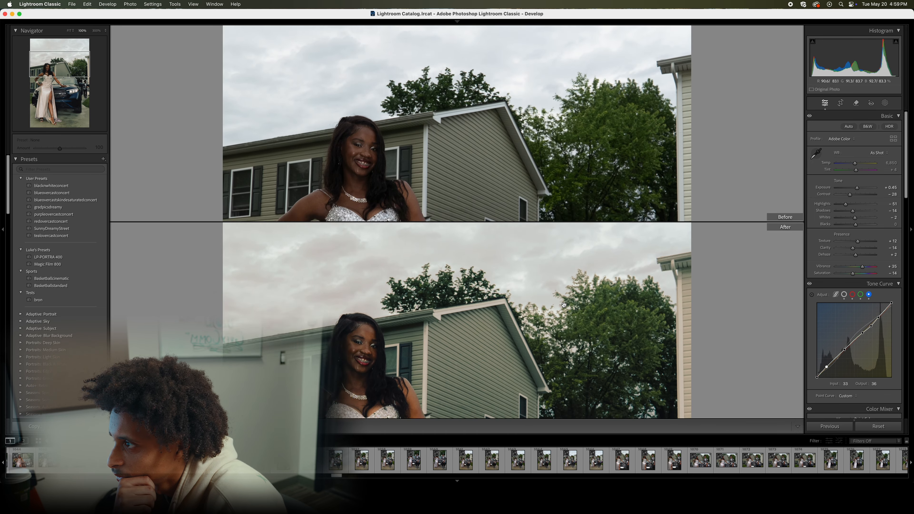
click(564, 307)
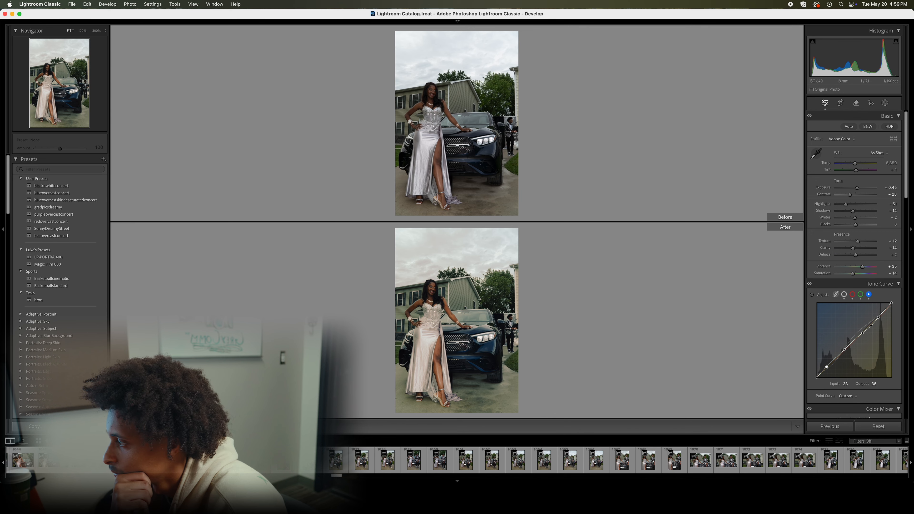
Leave the before/after comparison, dismissing the Reference View introduction, and return to the single view of the edited photo
key(shift+r)
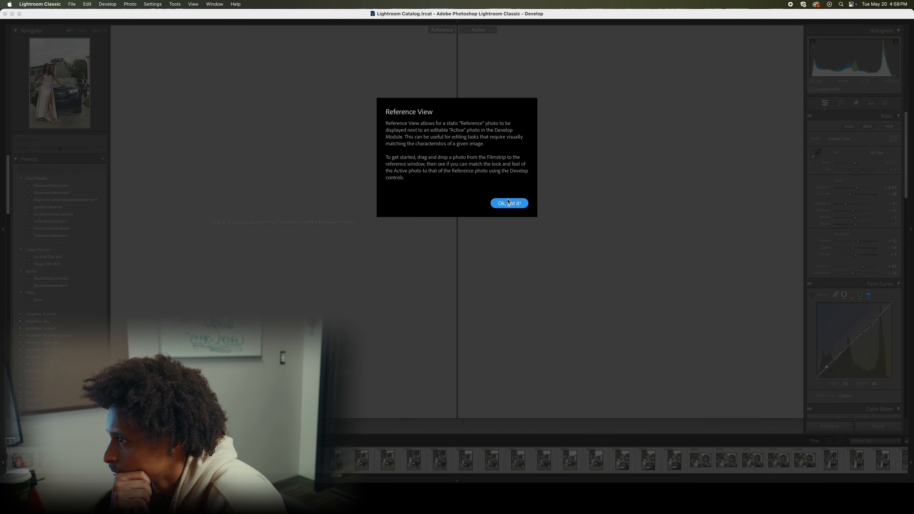
click(508, 204)
key(shift+r)
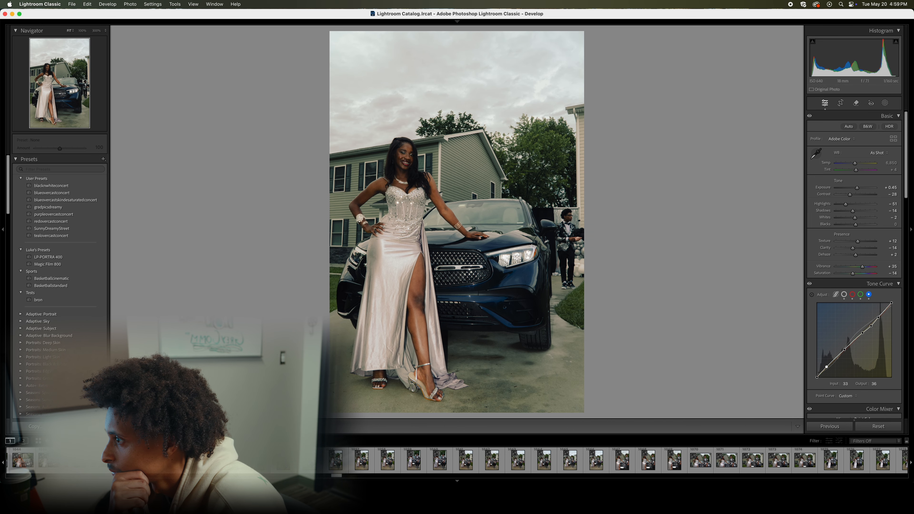